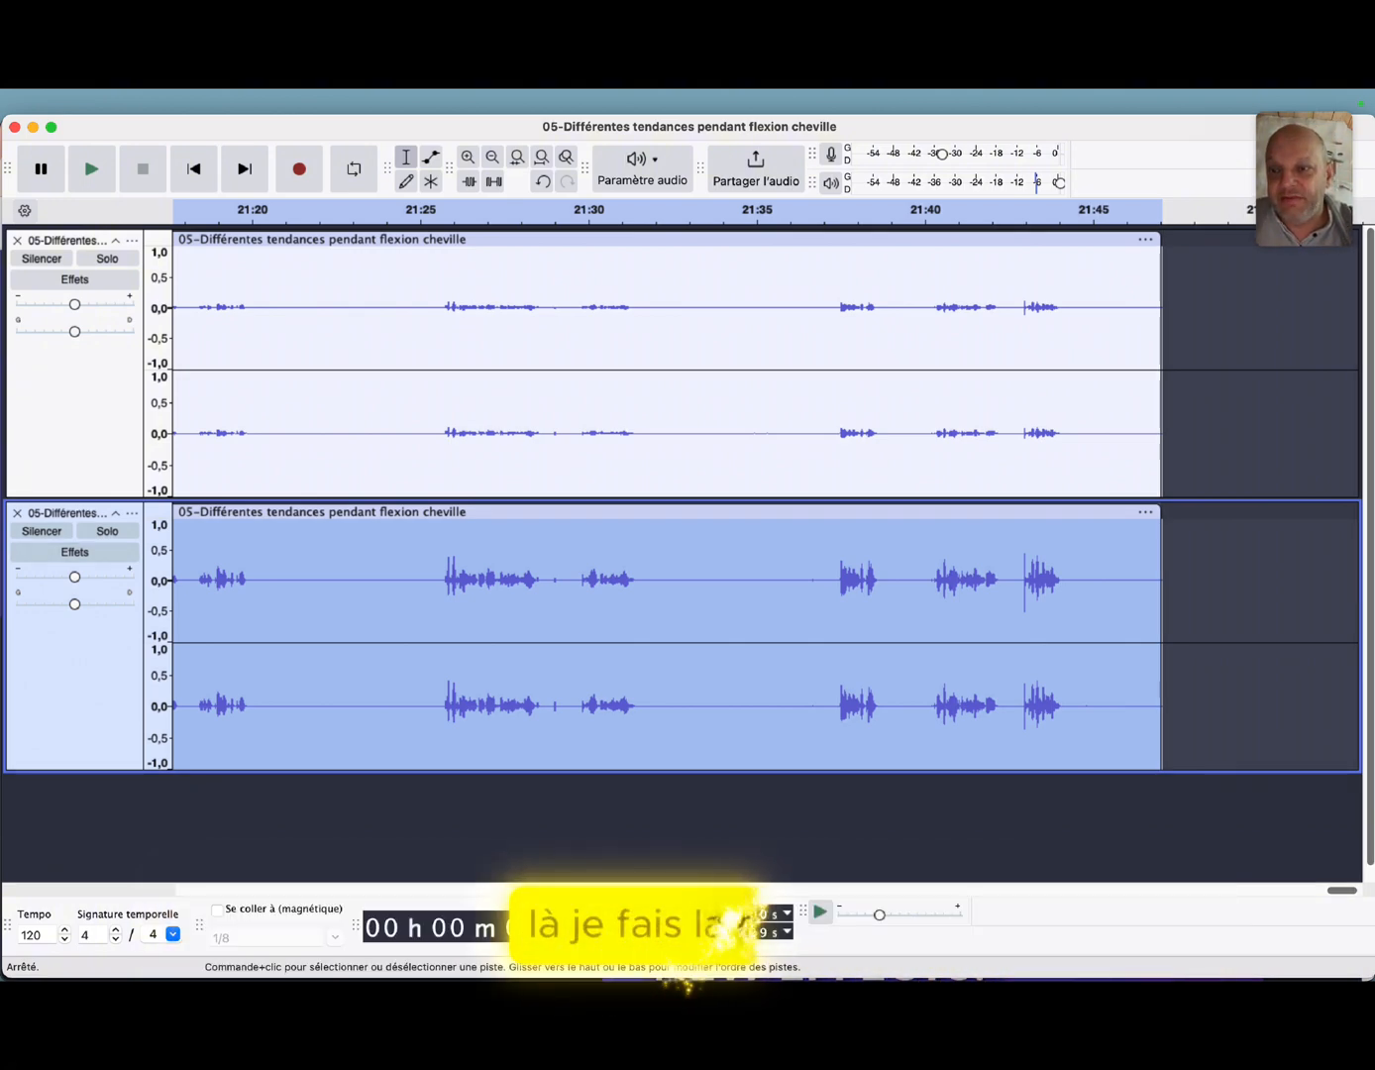
- Solo the upper track, raise its gain to +15 dB and play it from about 21:22
left_click(108, 259)
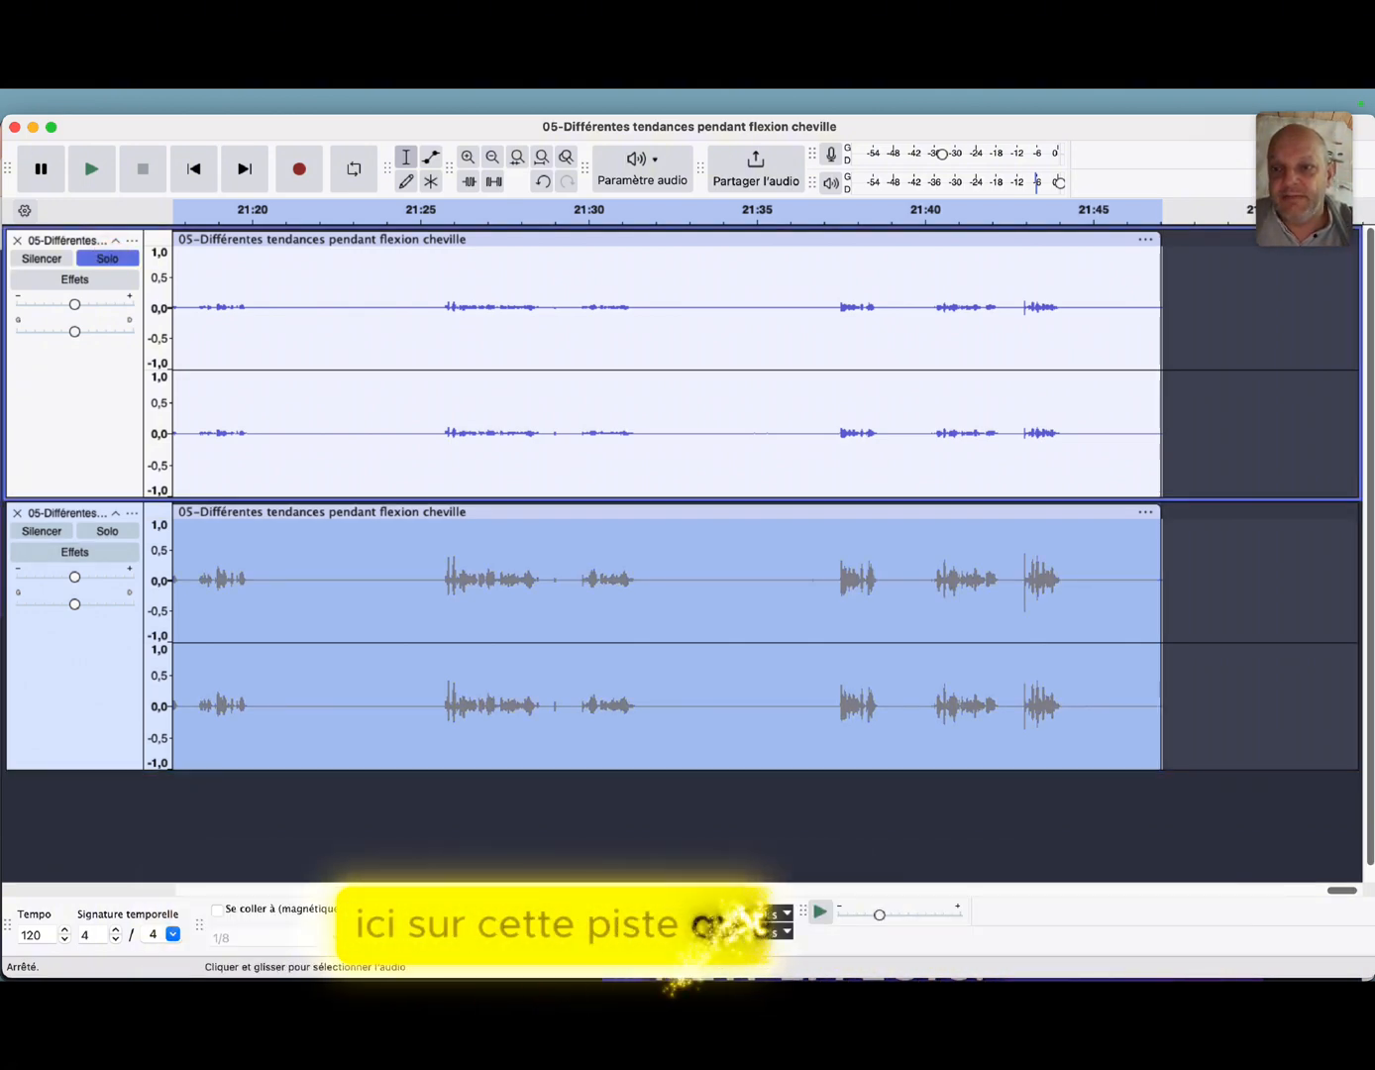
left_click(332, 307)
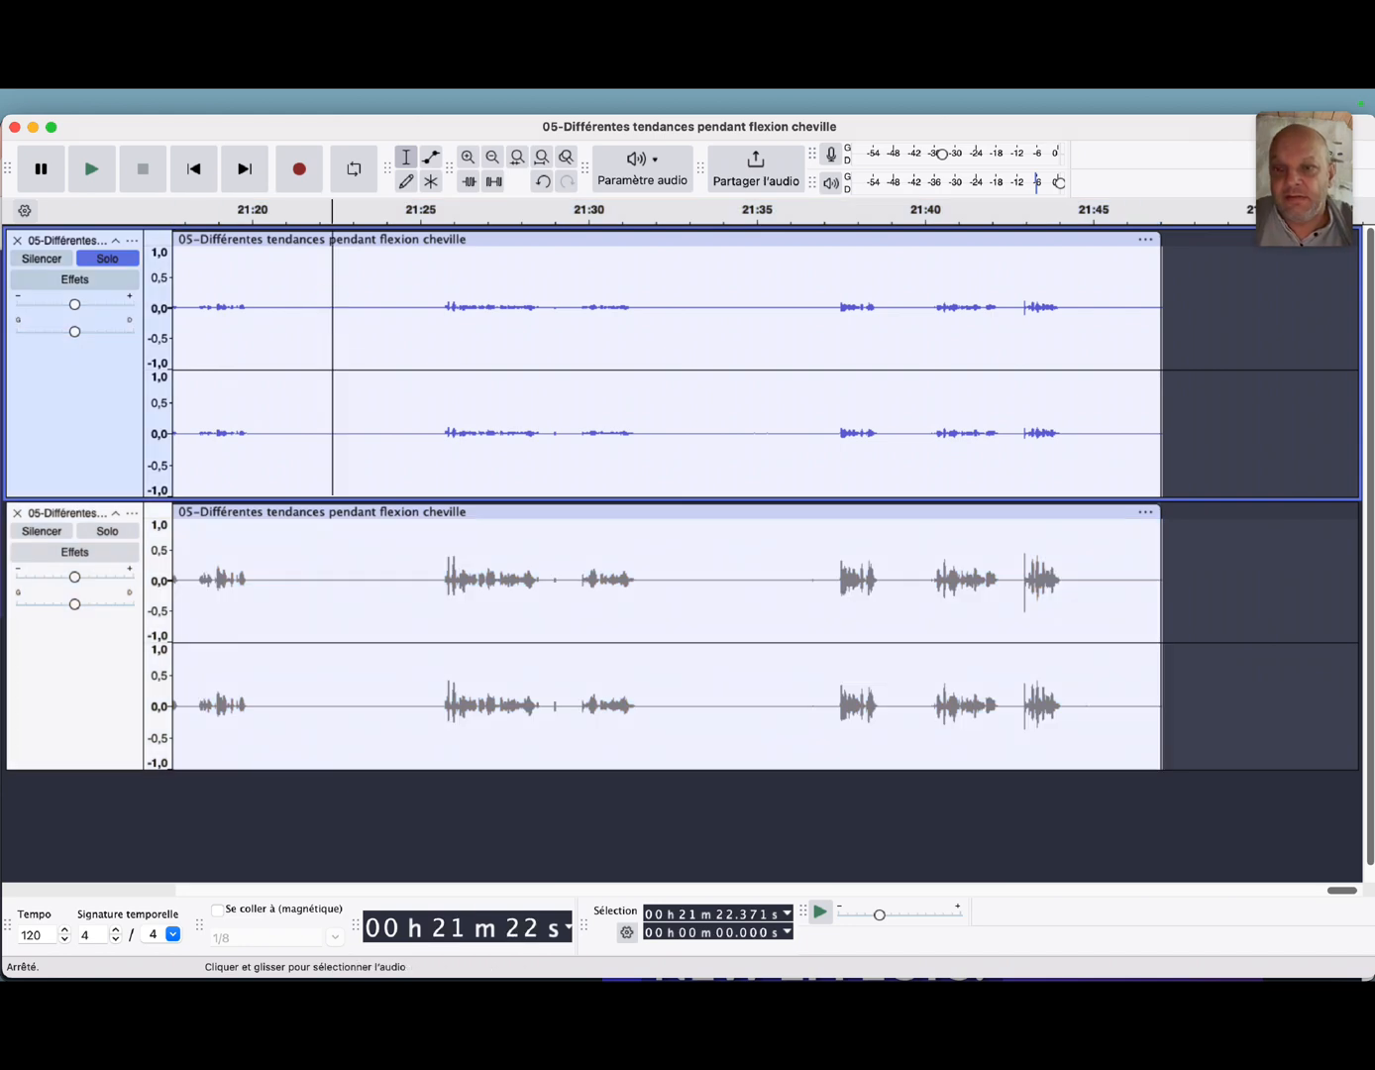
left_click_drag(73, 303, 98, 304)
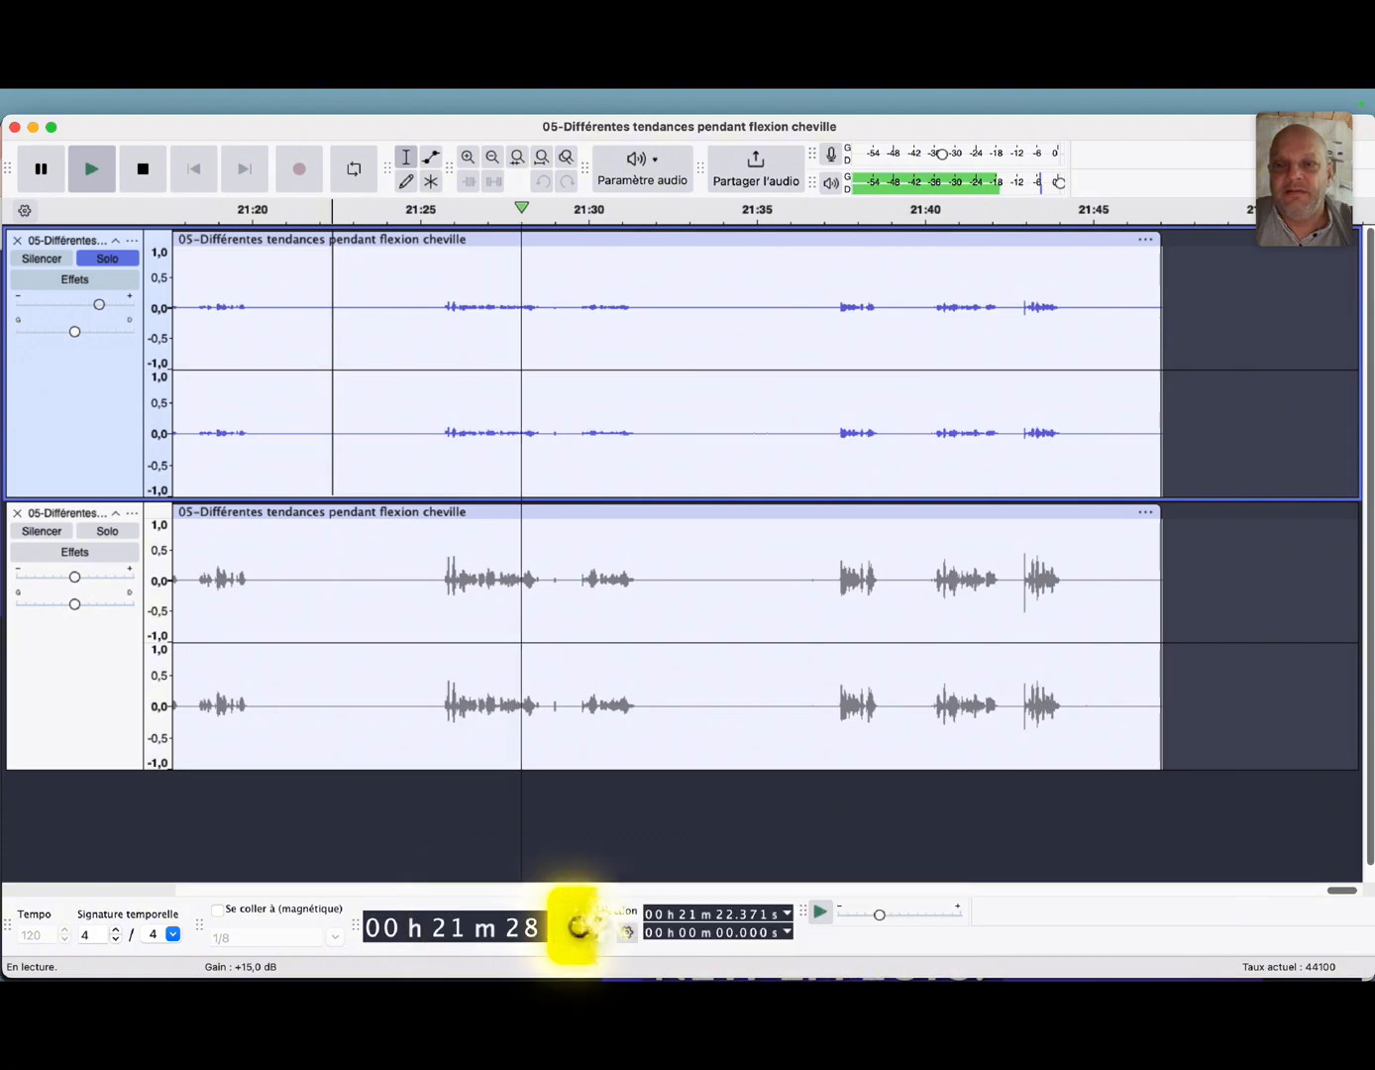
key("space")
- Switch the solo from the upper track to the lower one and play it from about 21:23 for comparison
left_click(108, 259)
left_click(107, 257)
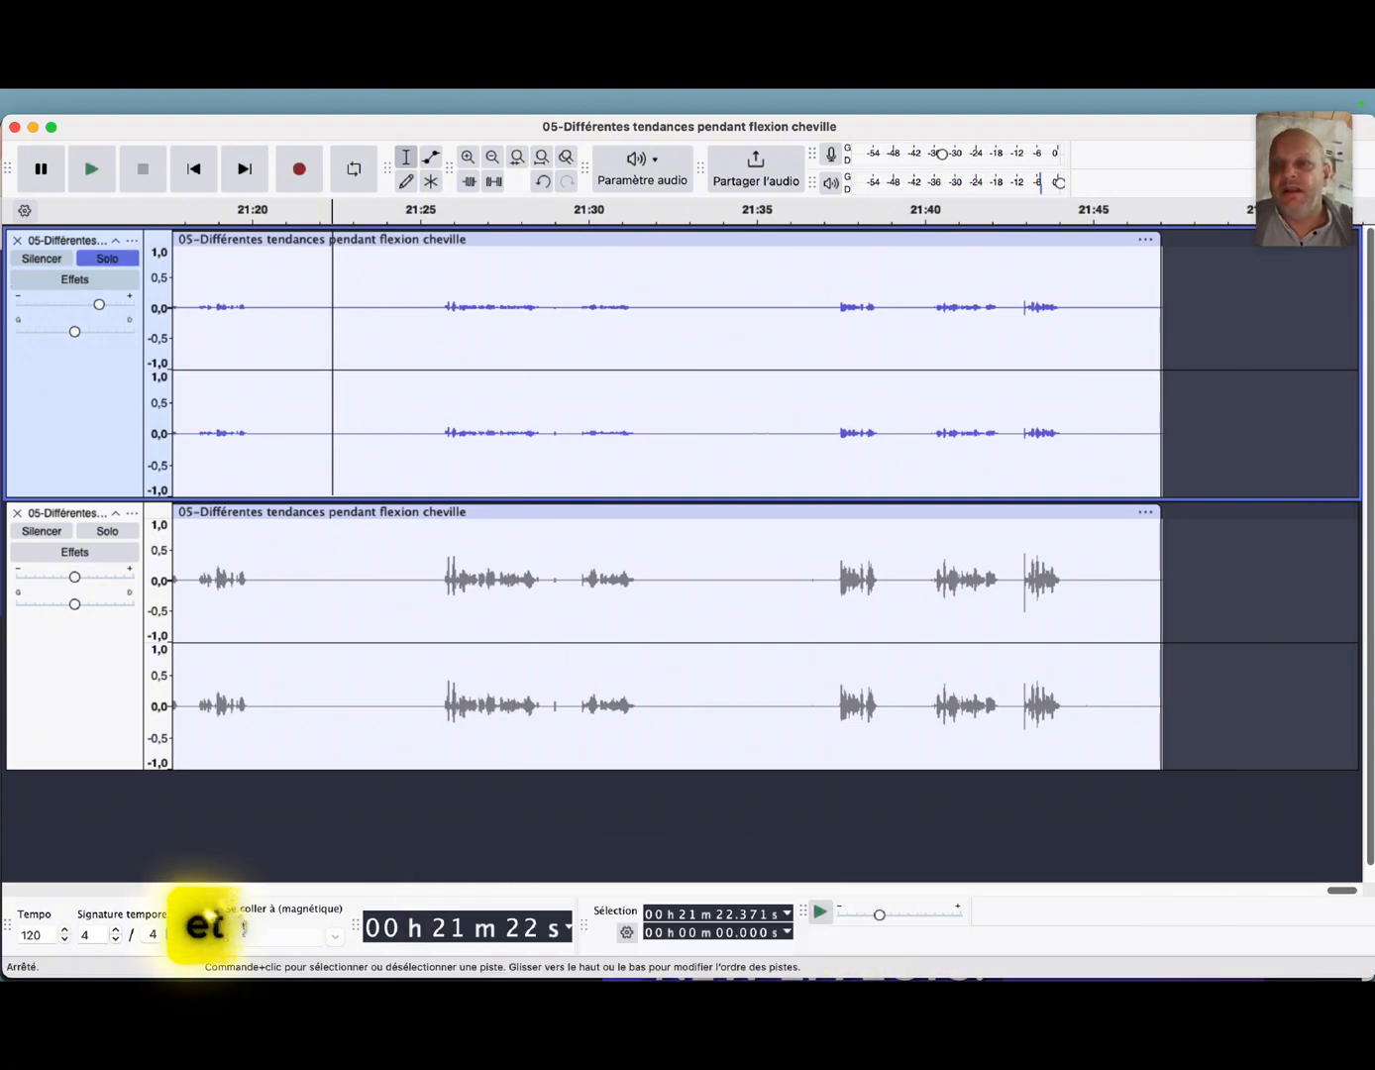
left_click(108, 531)
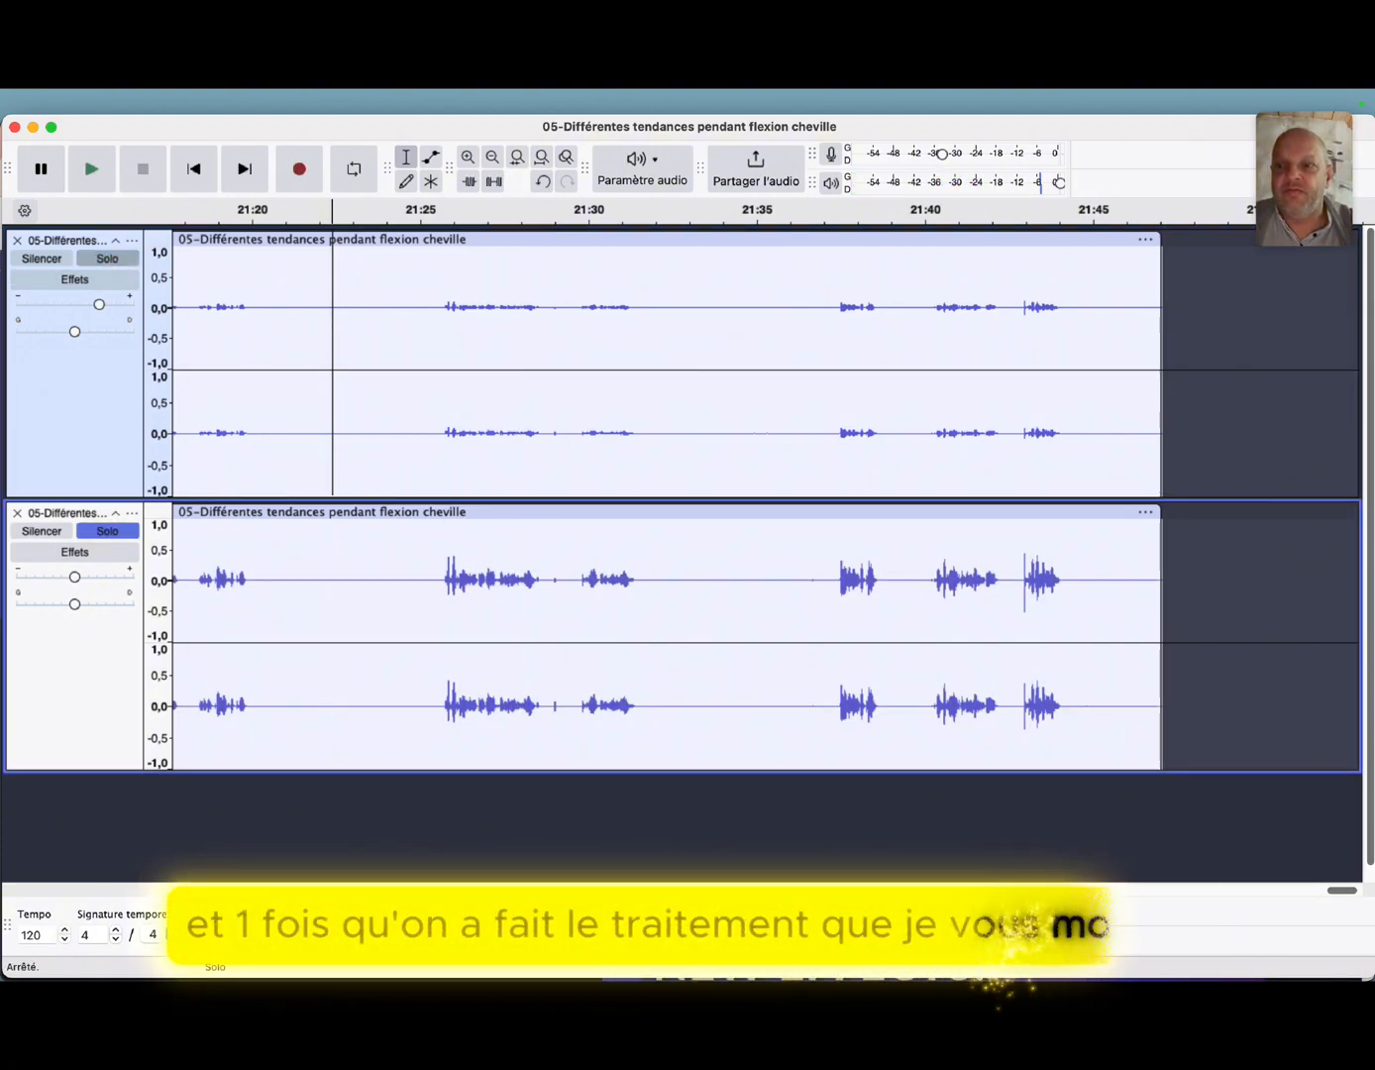
left_click(119, 260)
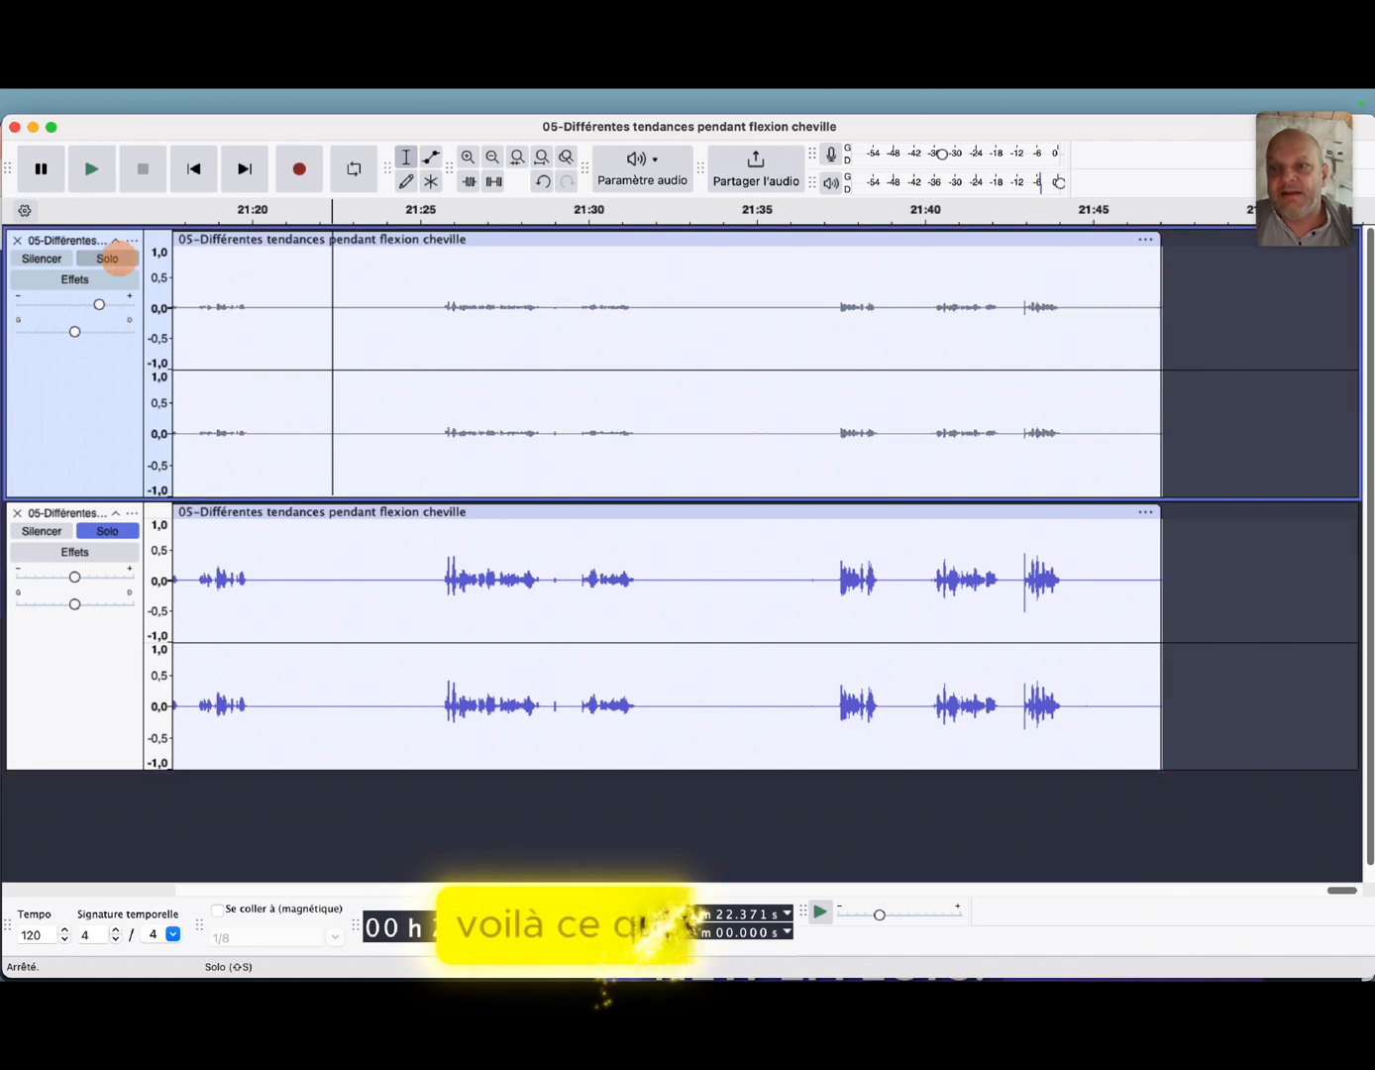
left_click(365, 567)
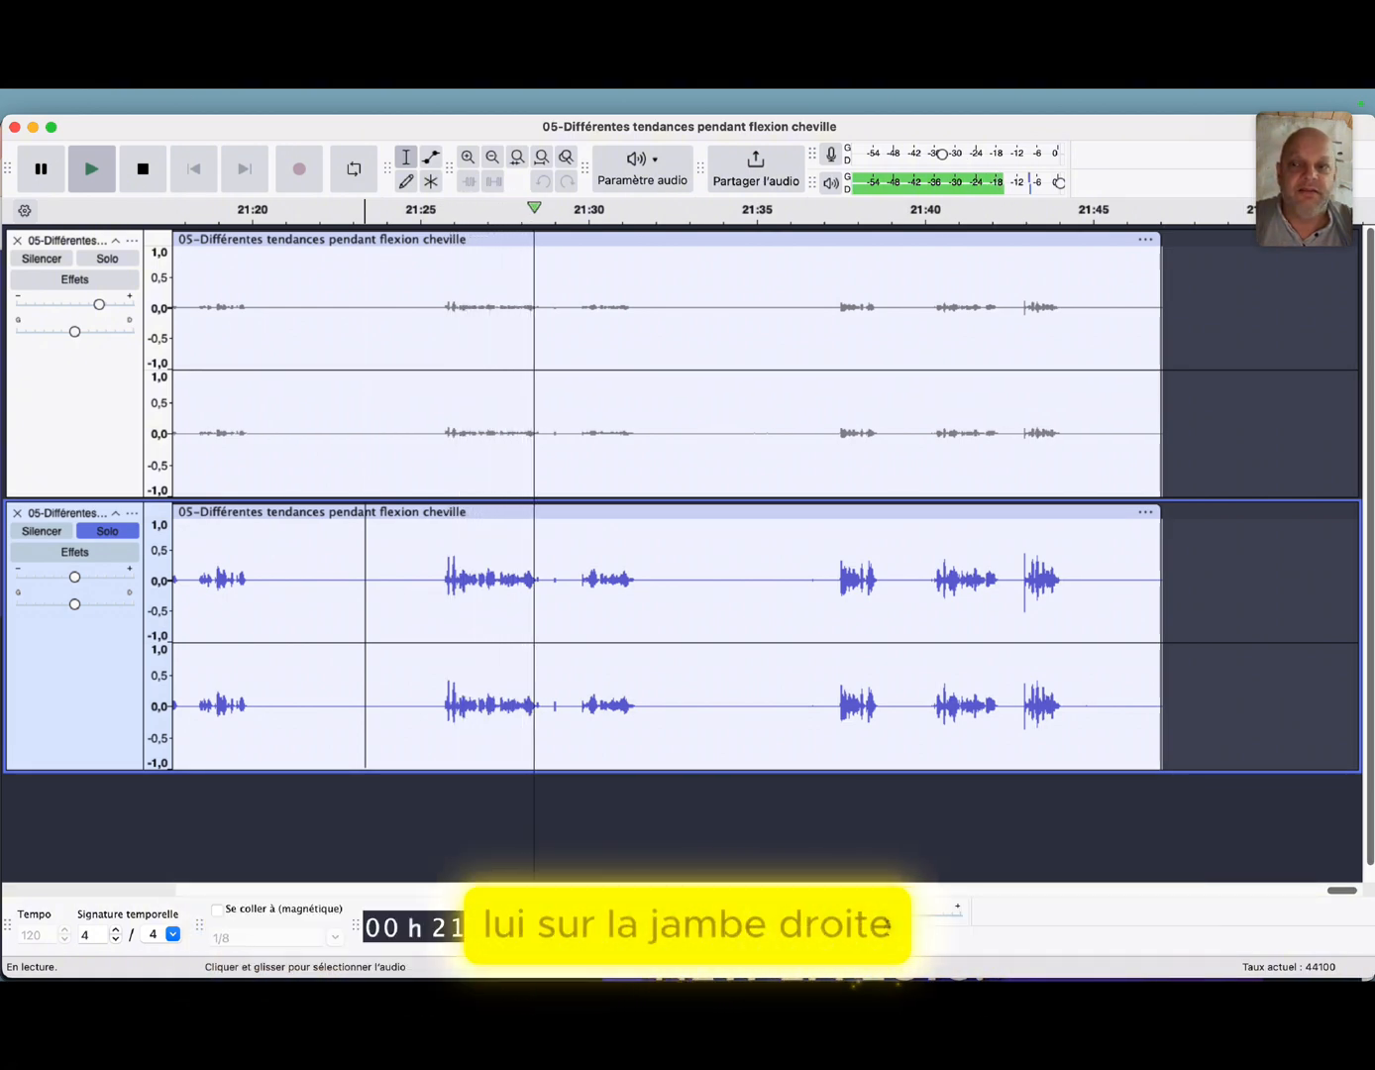
key("space")
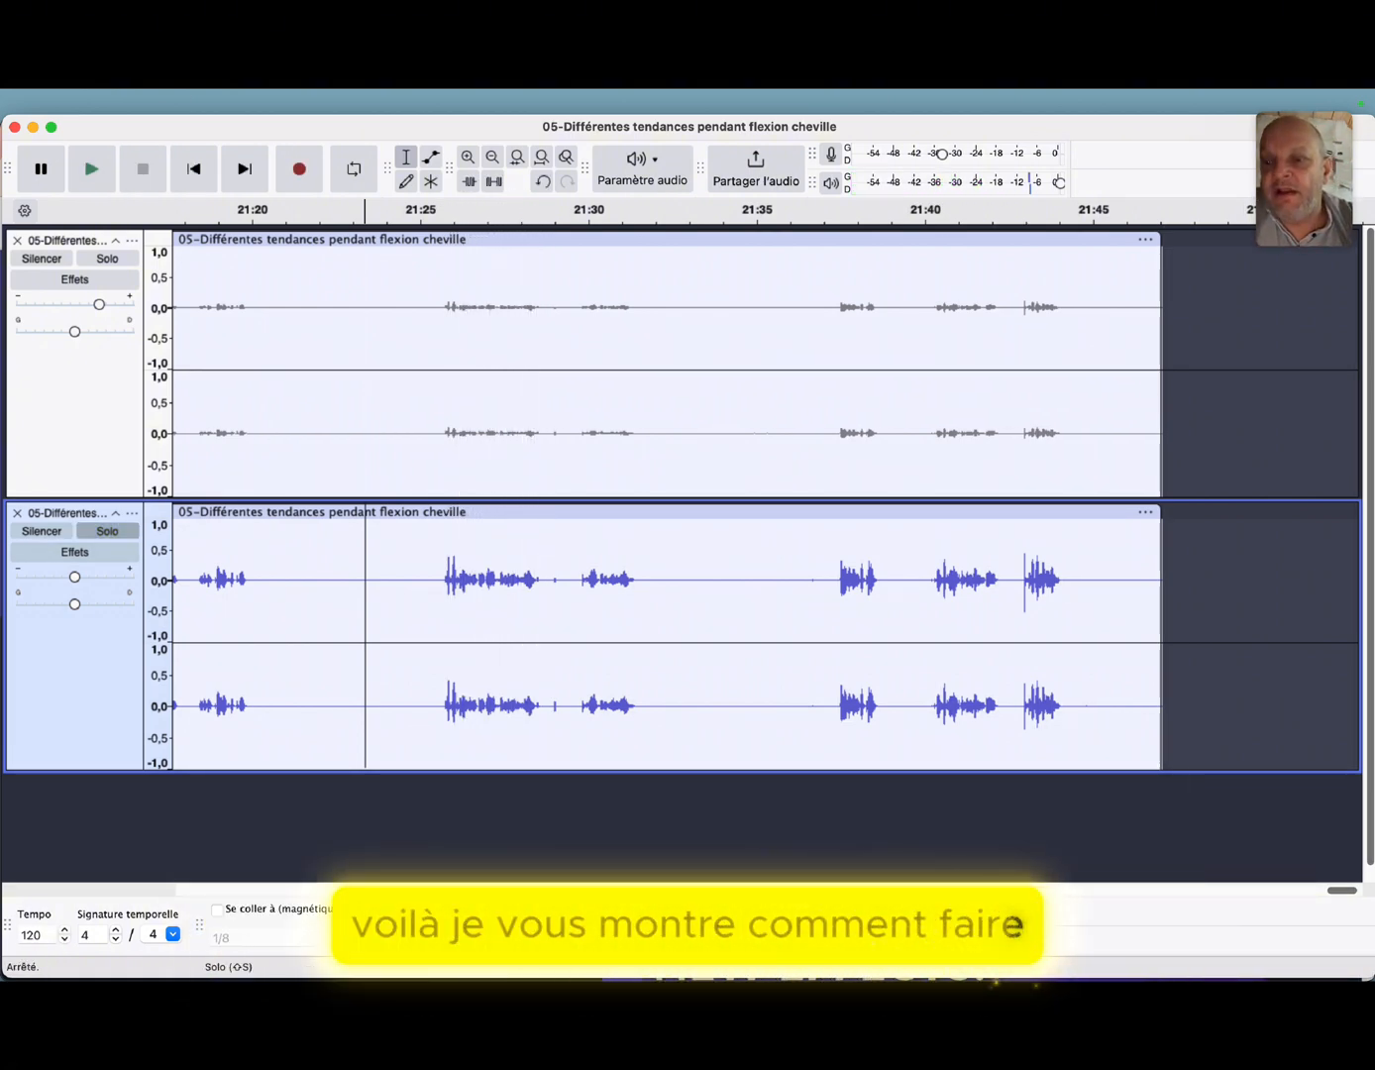
left_click(107, 530)
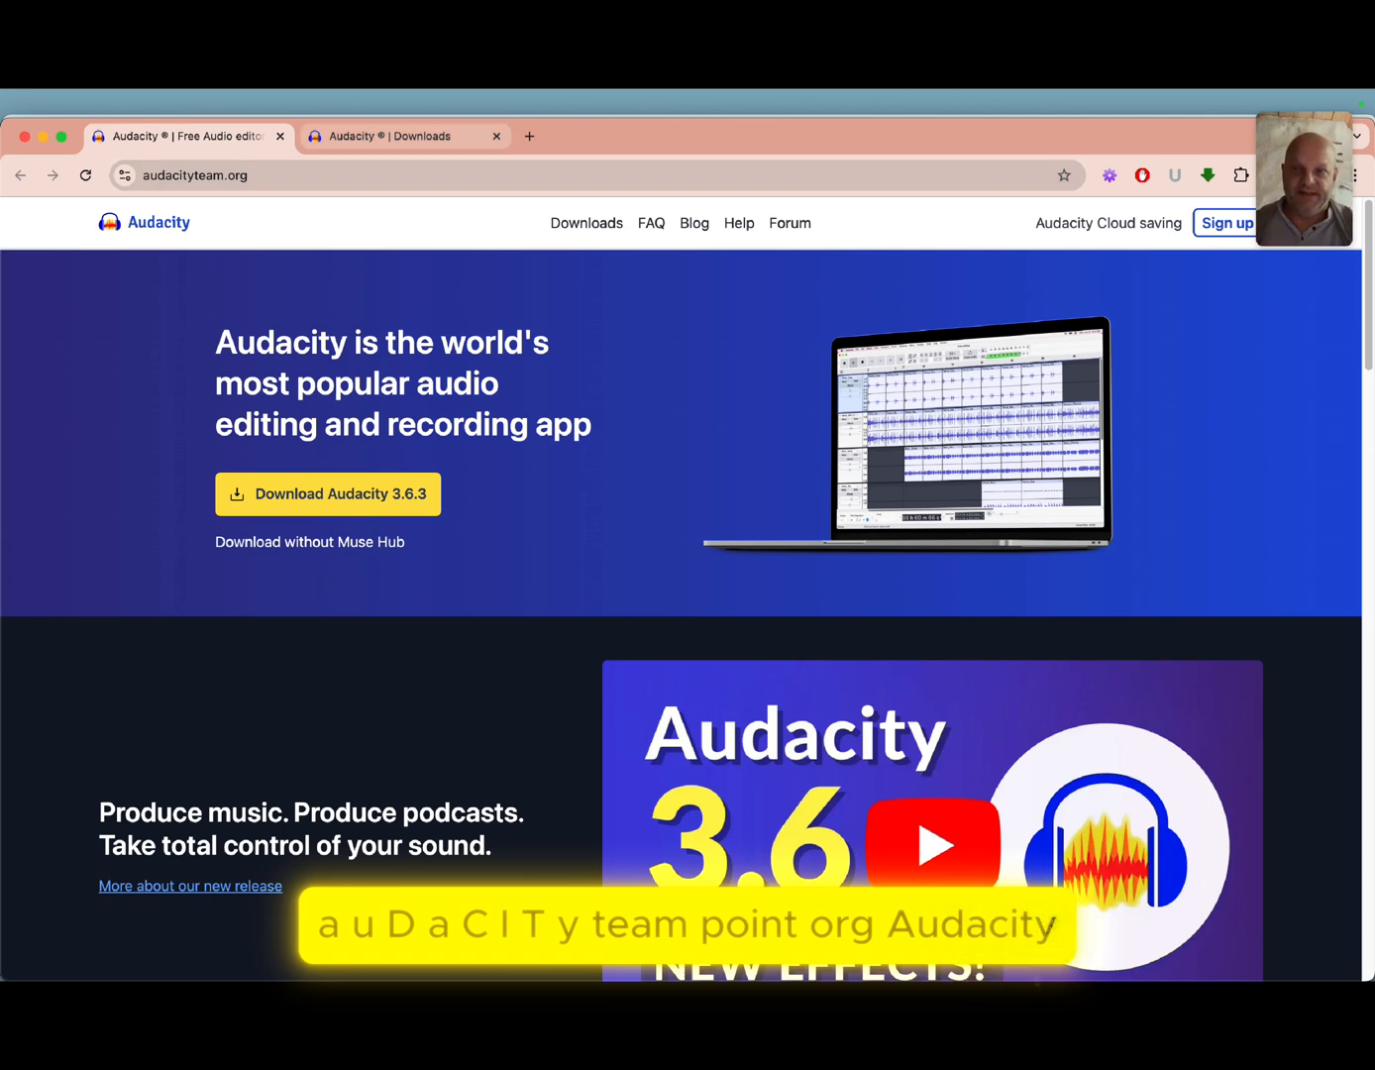
- Switch to the browser and show the Downloads page of the Audacity website
left_click(404, 137)
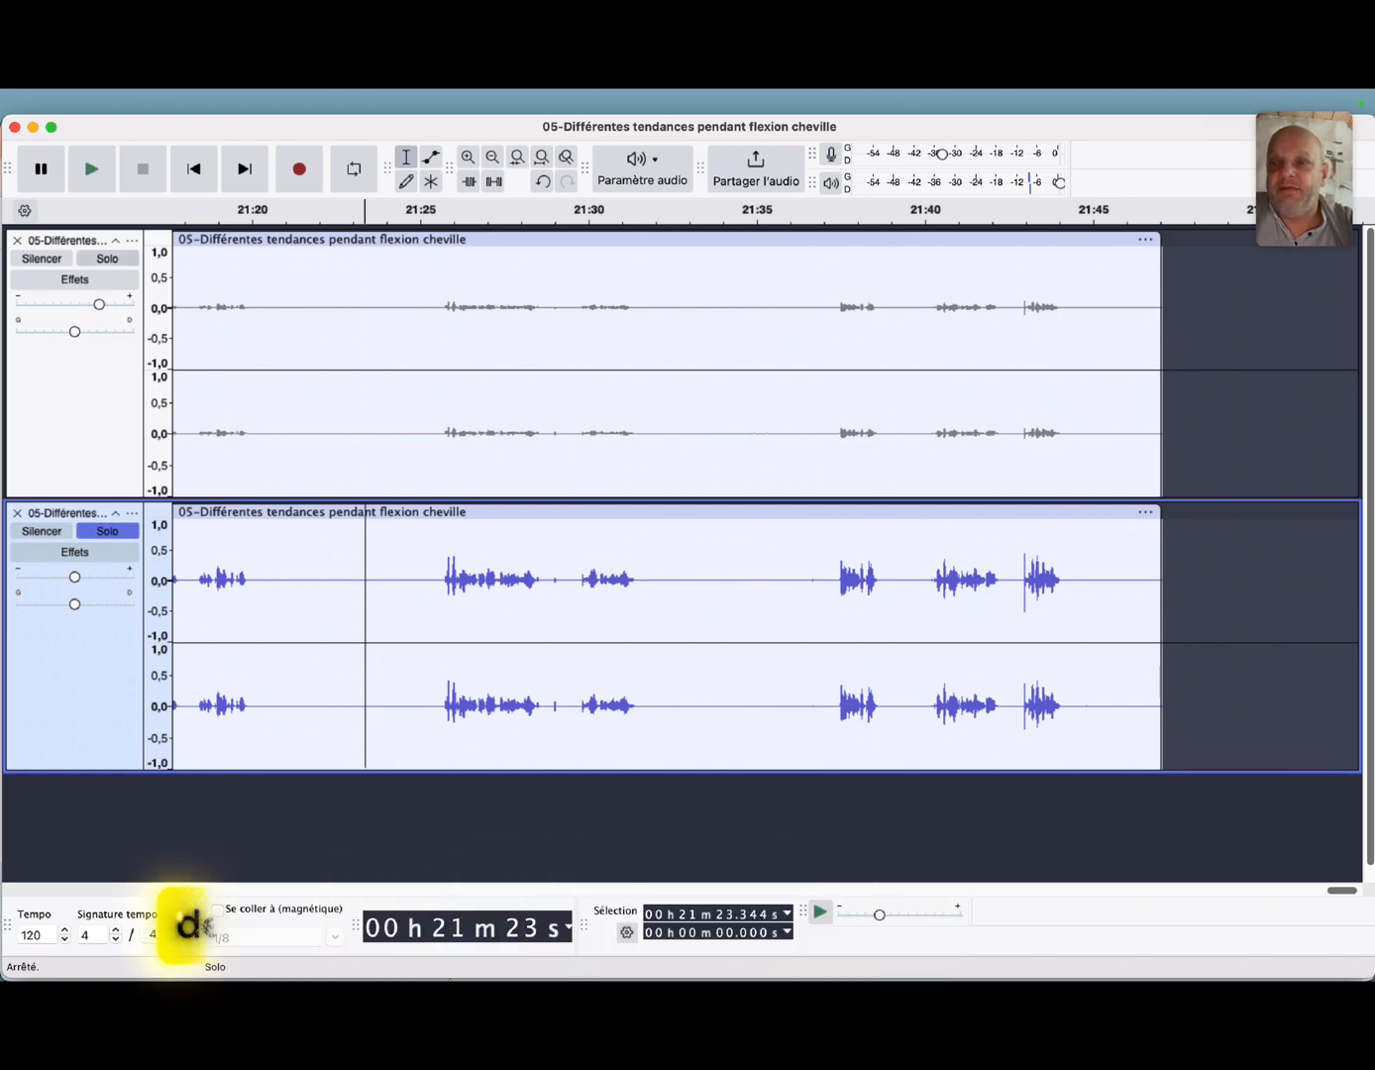
- Return to Audacity and move the solo from the lower track to the upper track
left_click(108, 258)
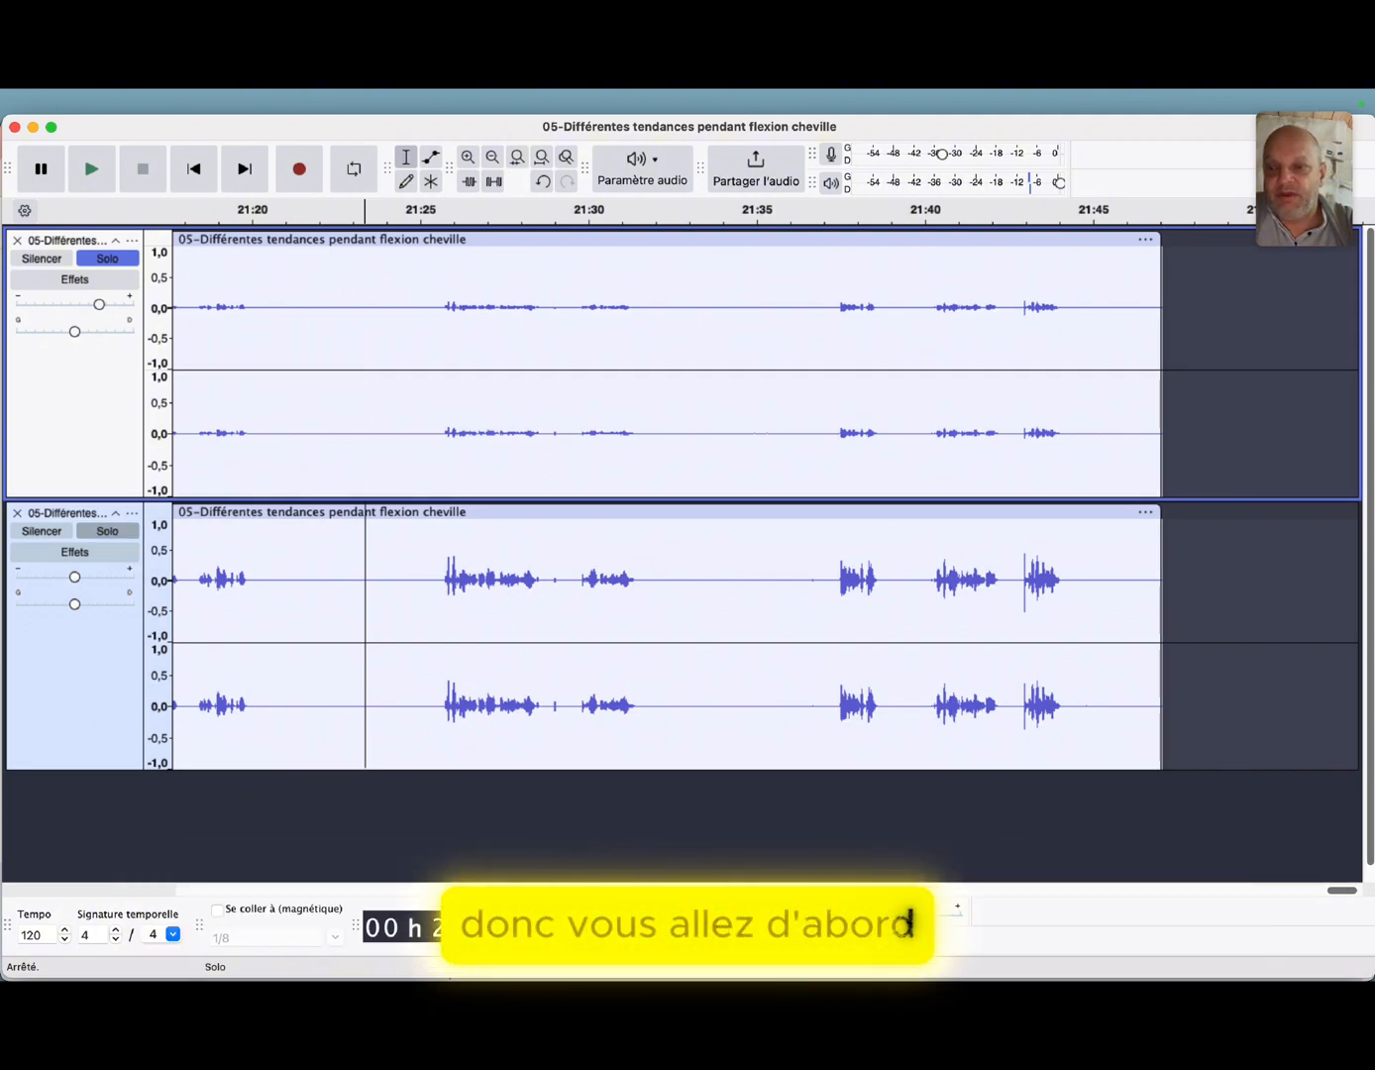
left_click(108, 529)
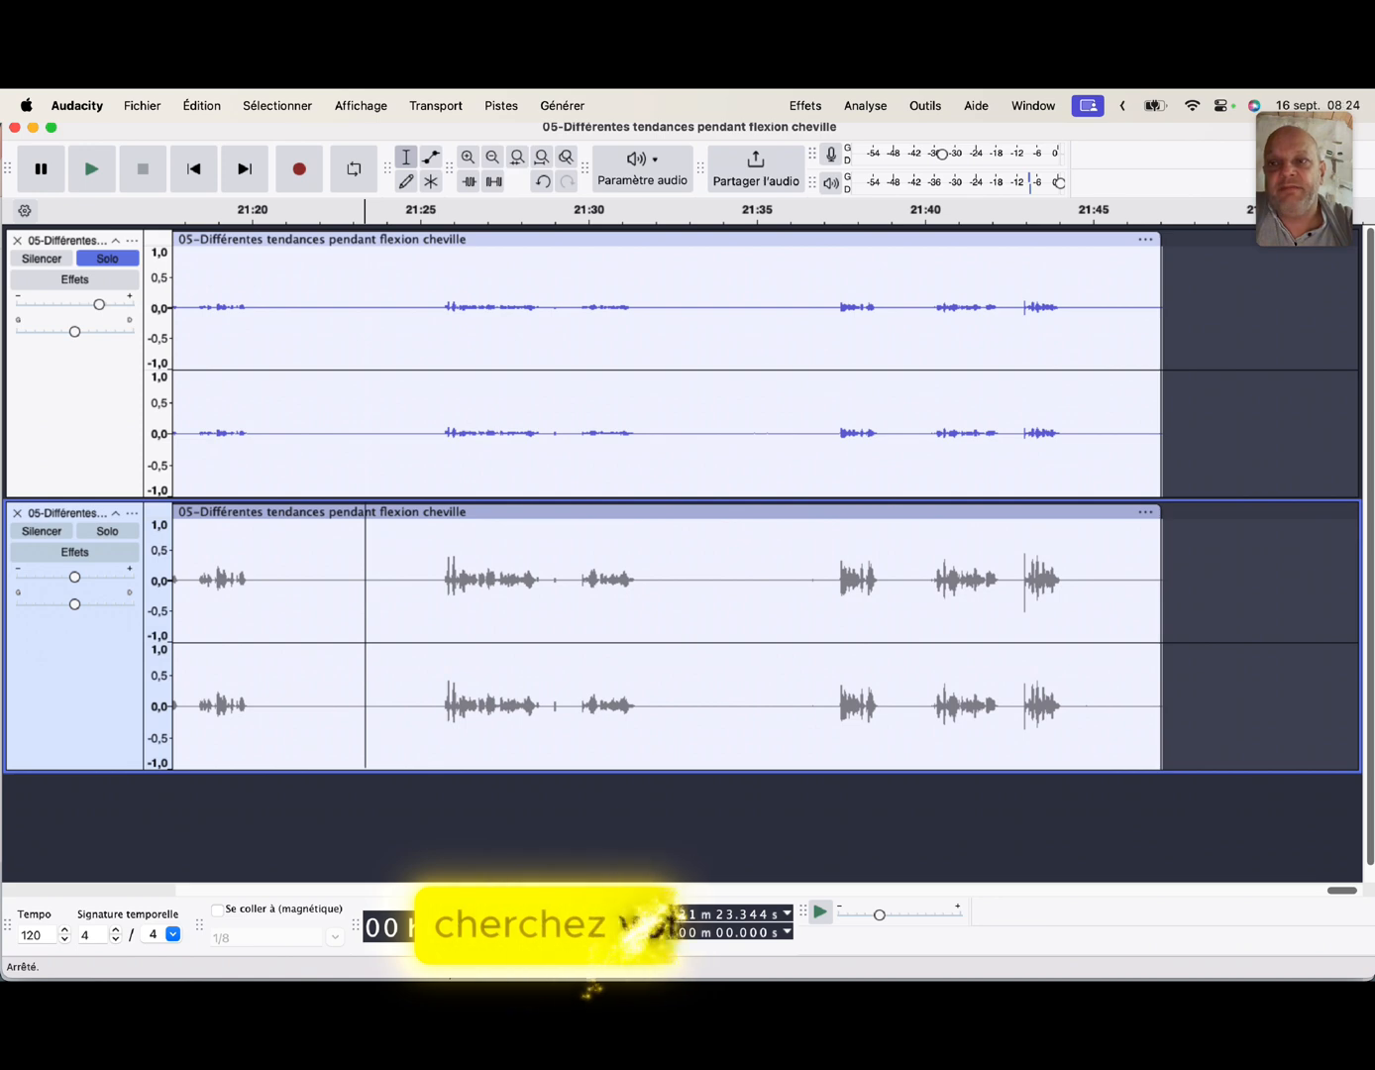
- Review the file type filters offered for opening audio files, and close the dialog without opening anything
left_click(142, 105)
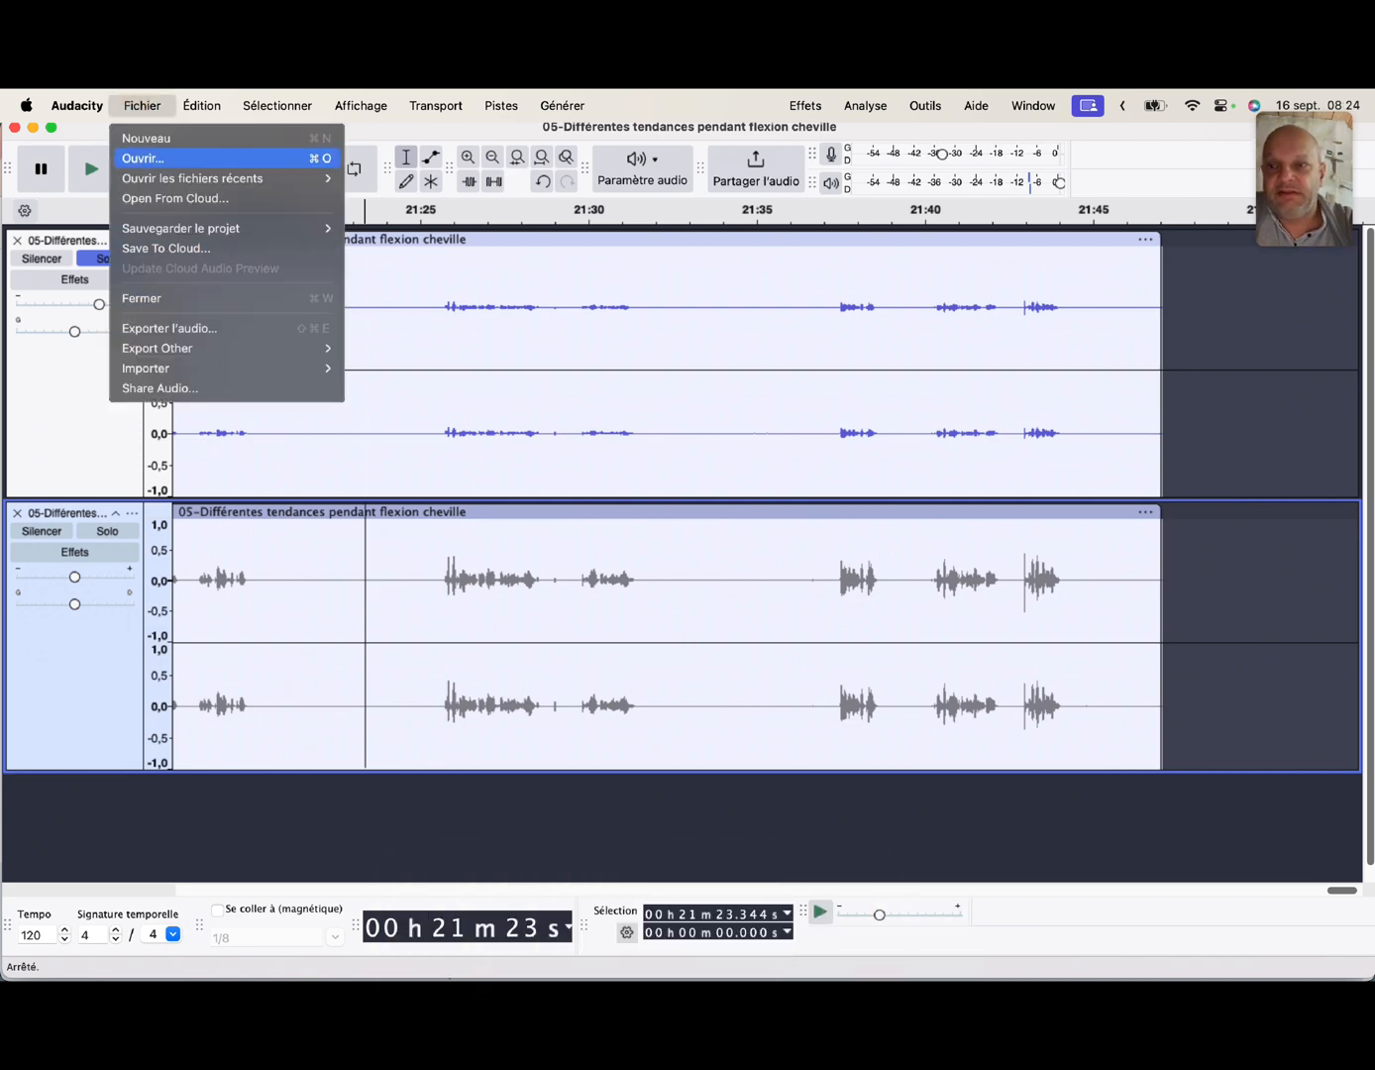
key("Return")
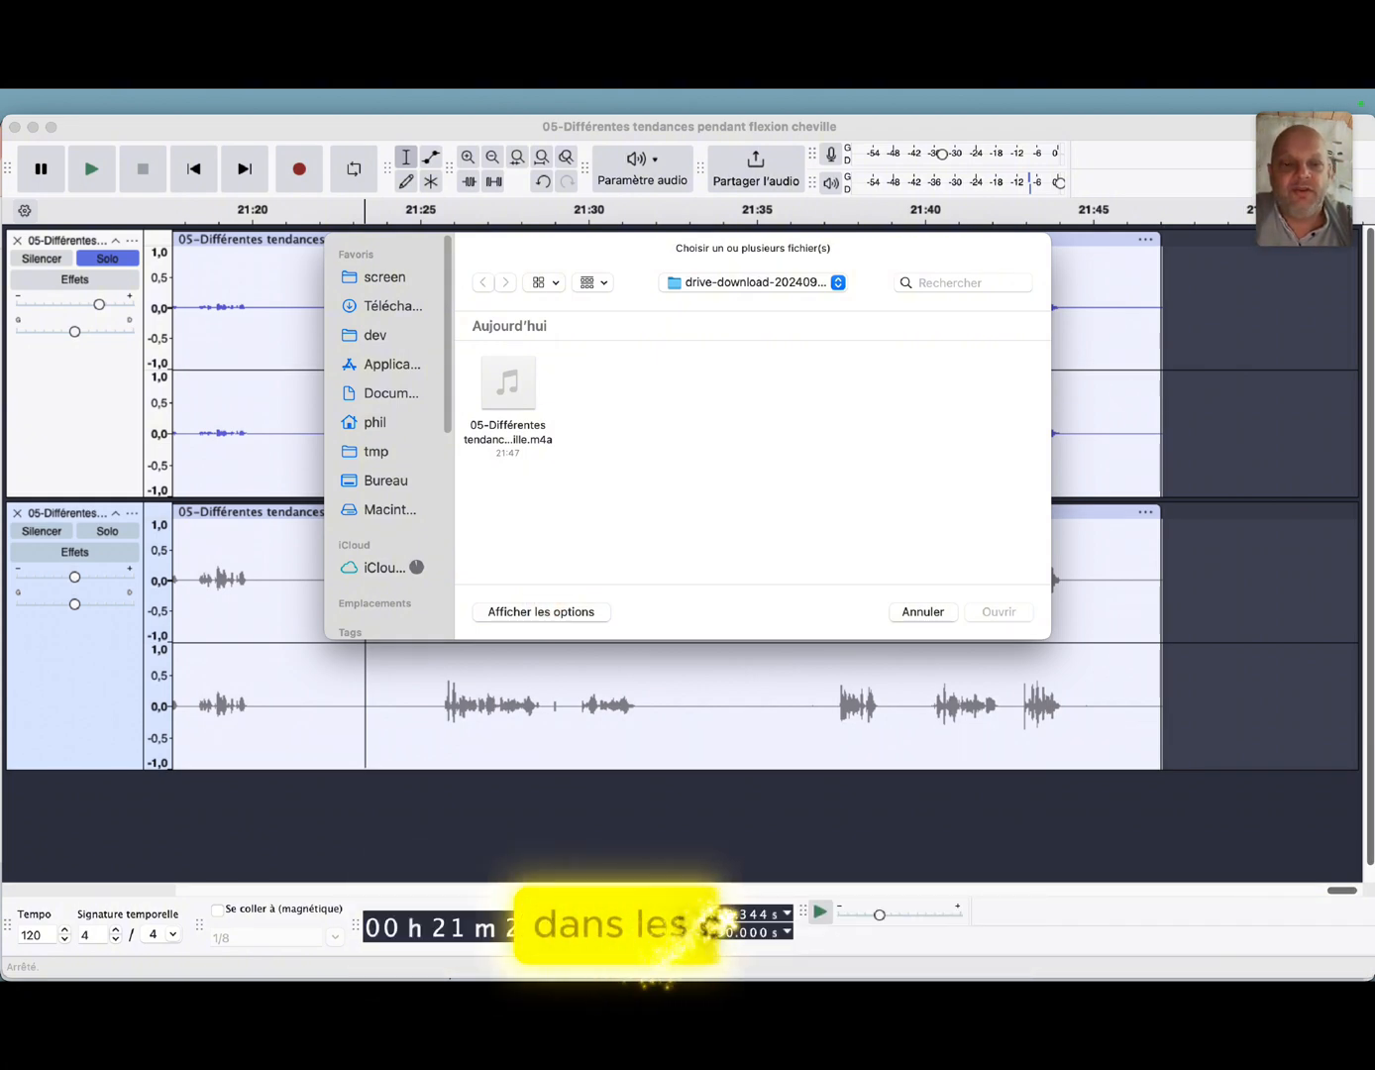
left_click(766, 564)
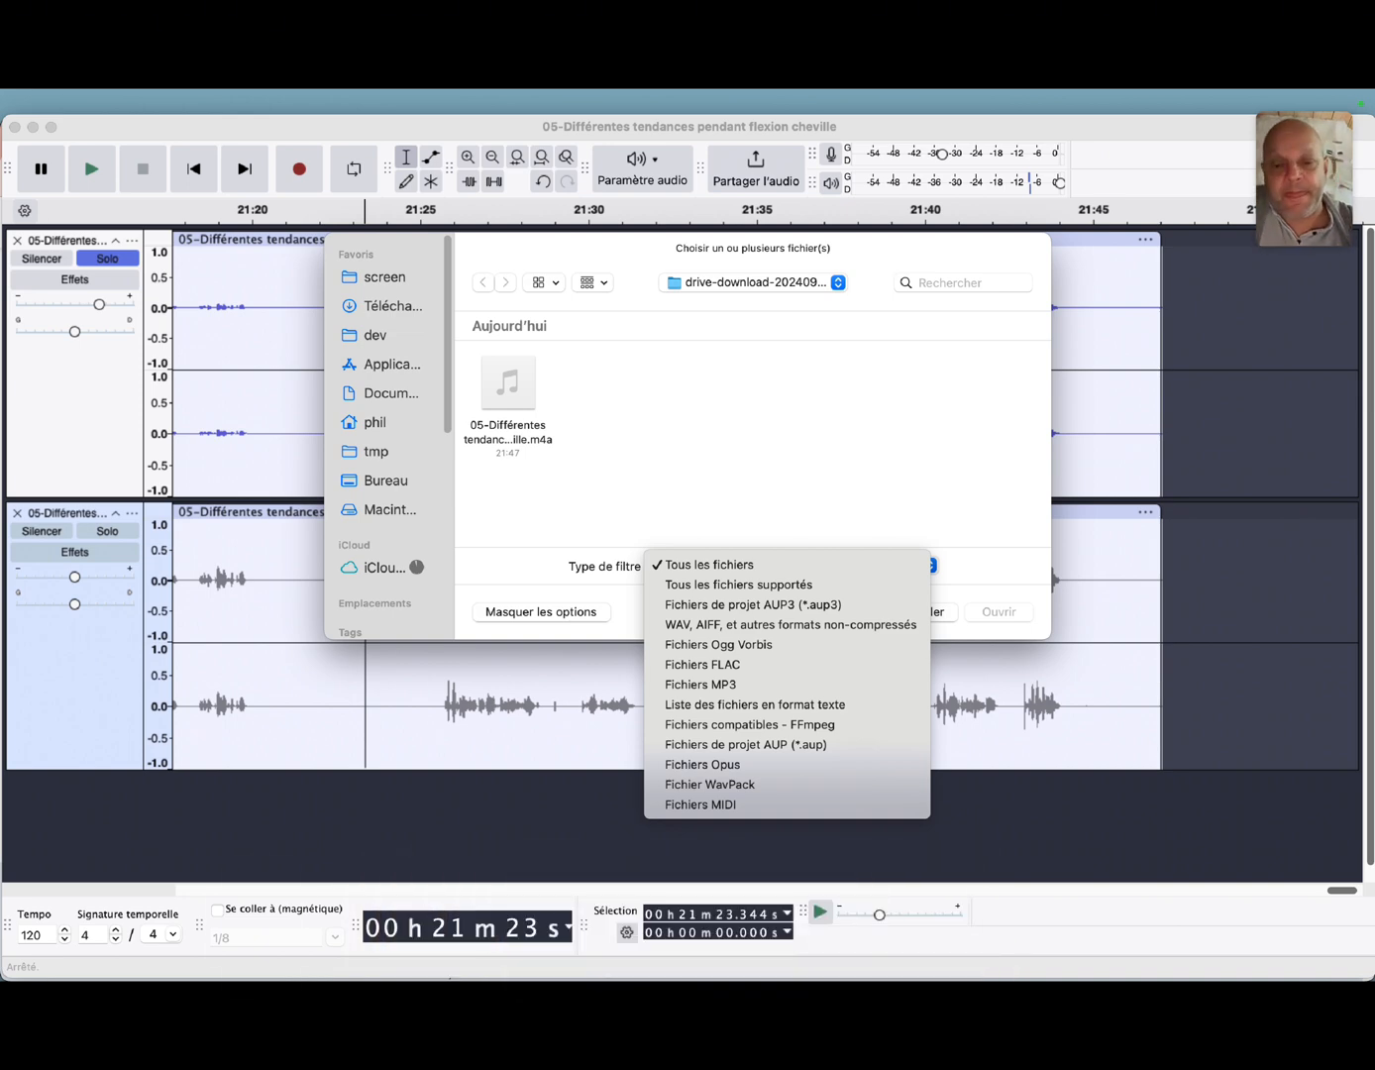
left_click(860, 440)
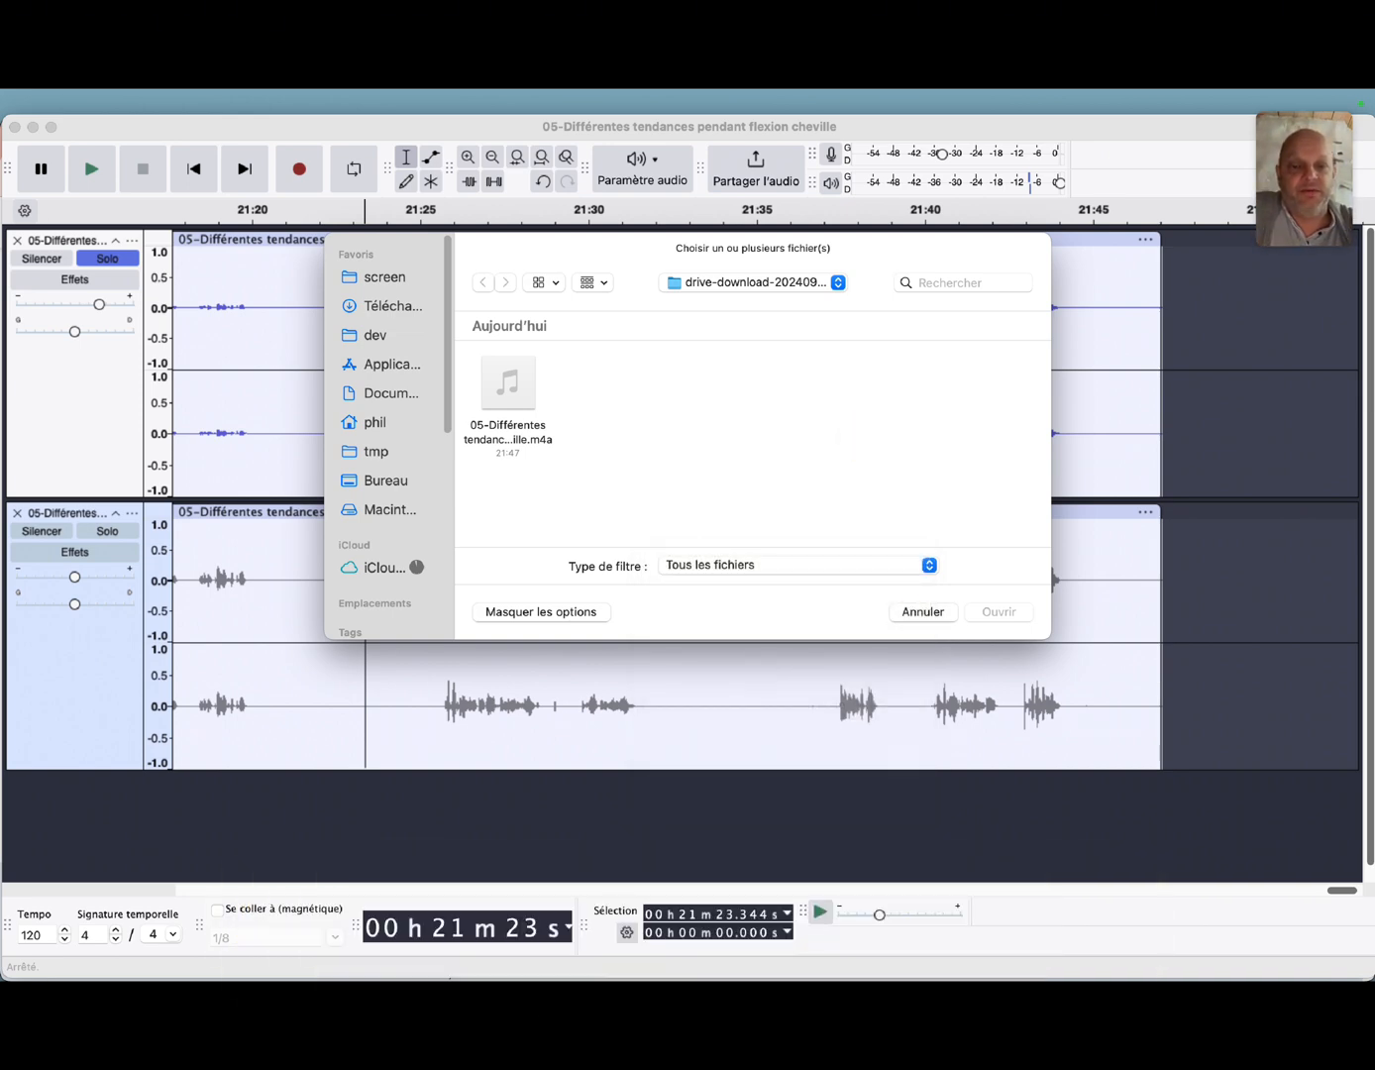
left_click(912, 612)
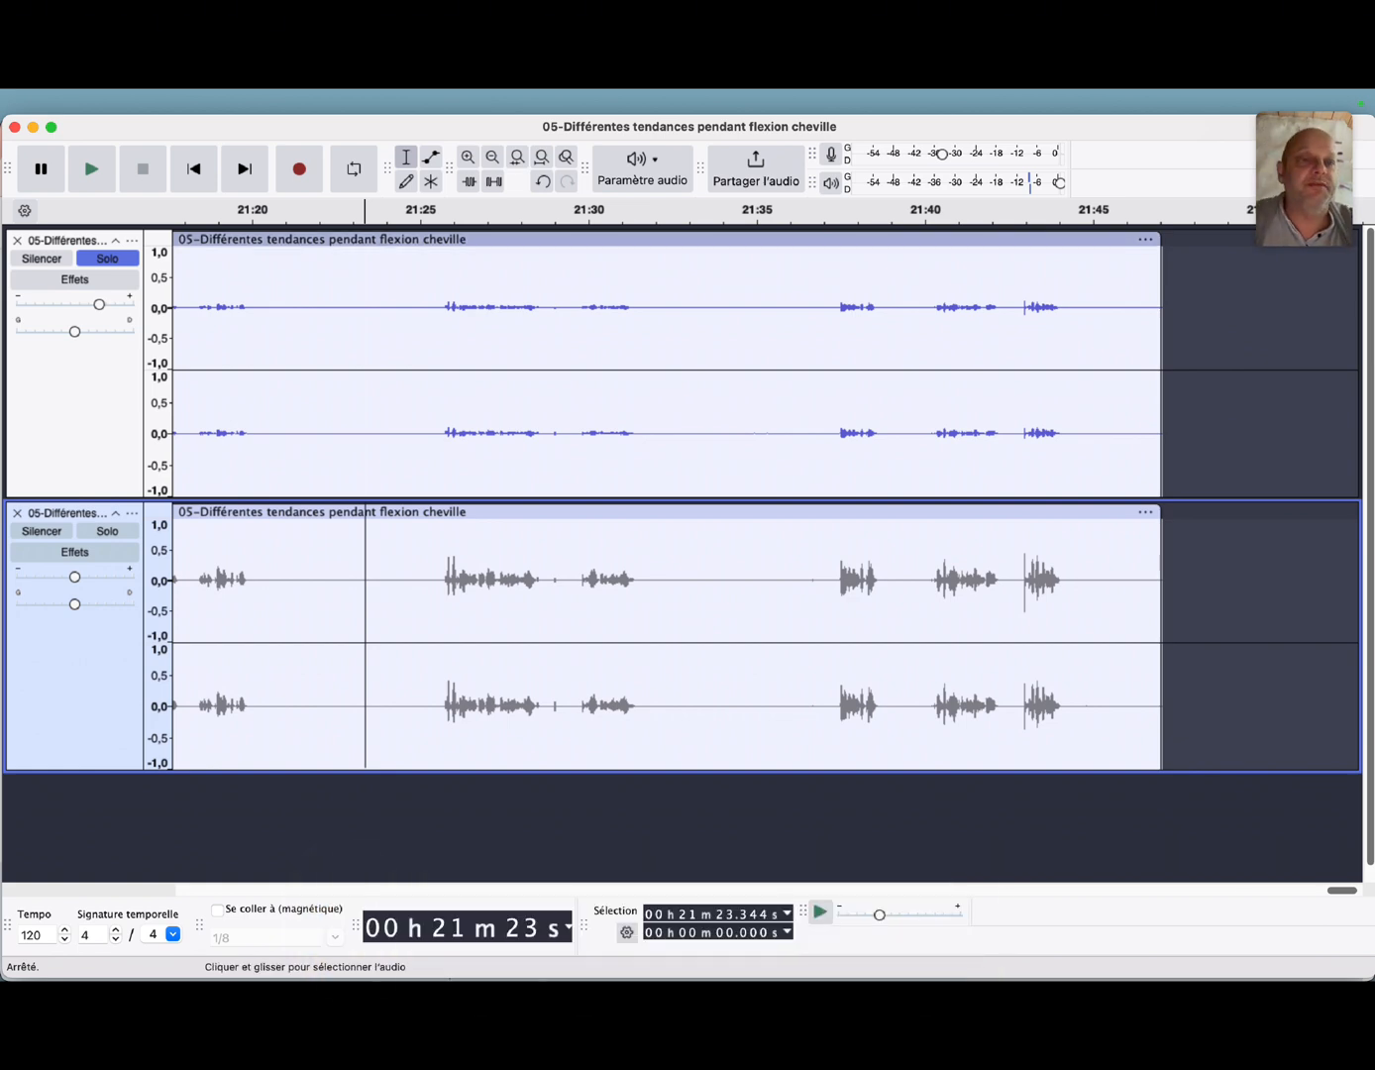
key("ctrl+Up")
key("ctrl+Up")
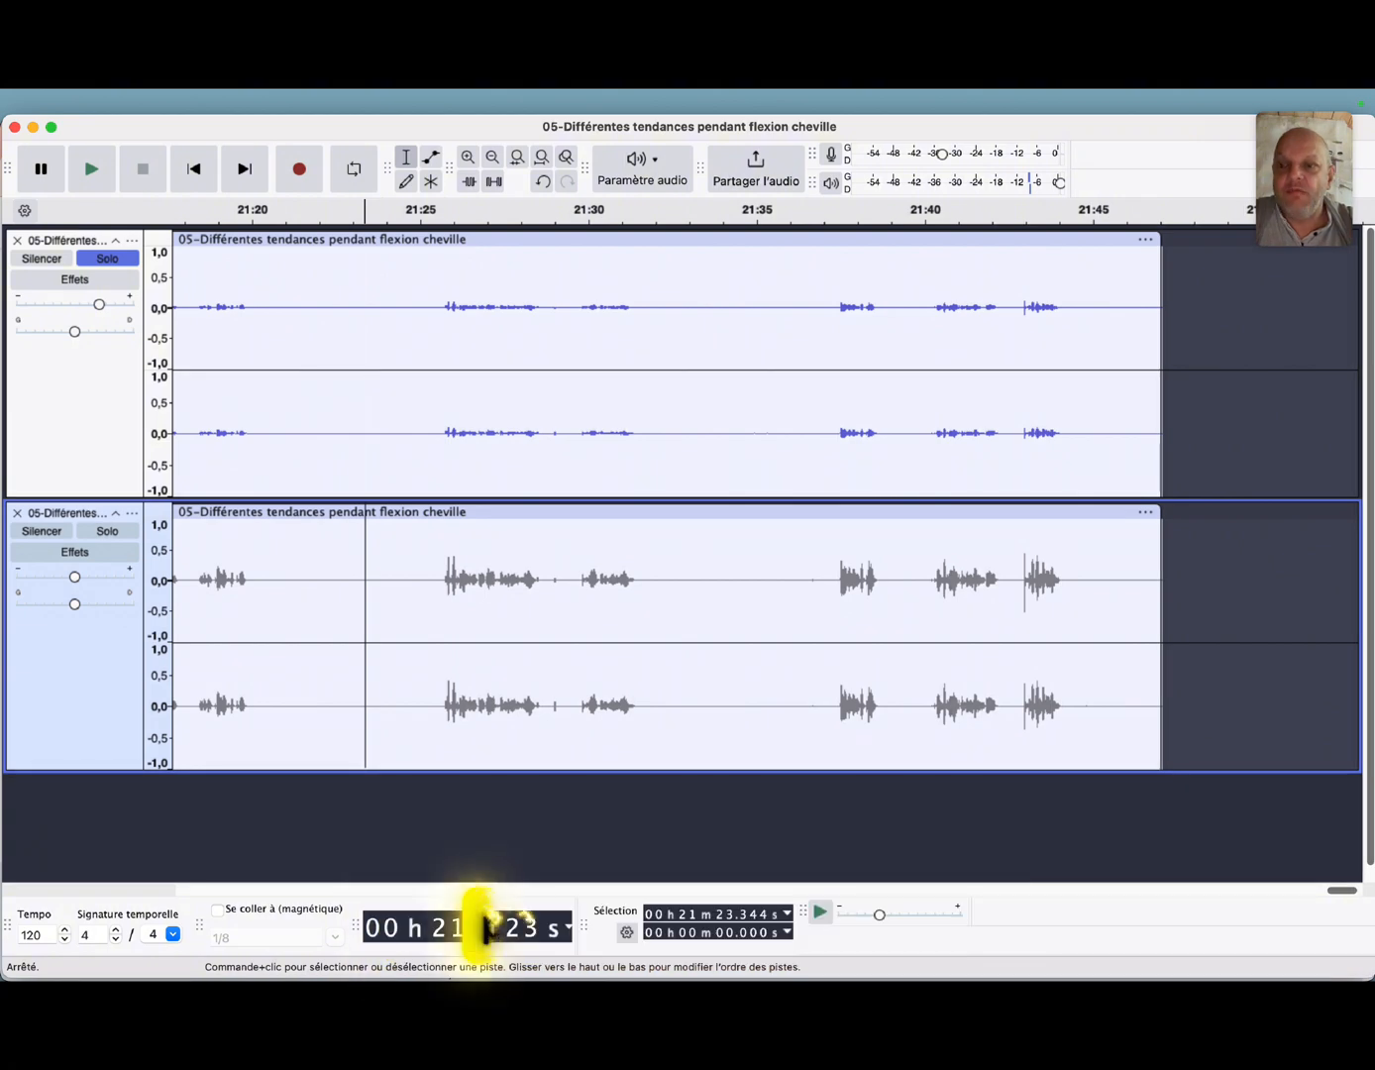
- Duplicate the whole upper track as a backup, and undo the duplication
left_click(97, 420)
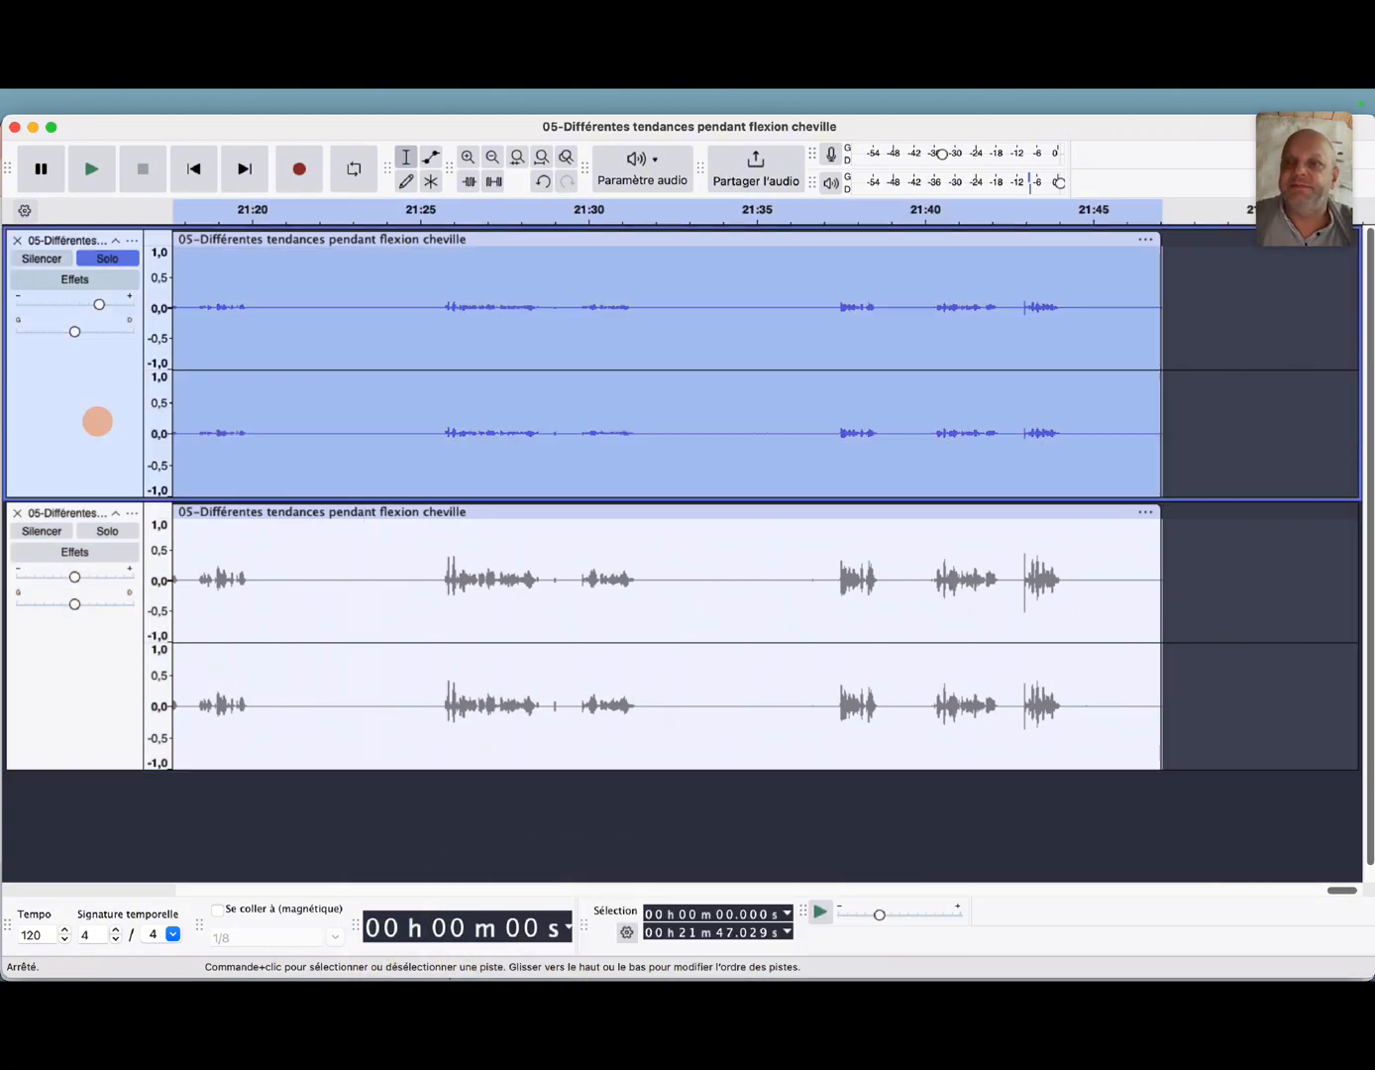
key("super+d")
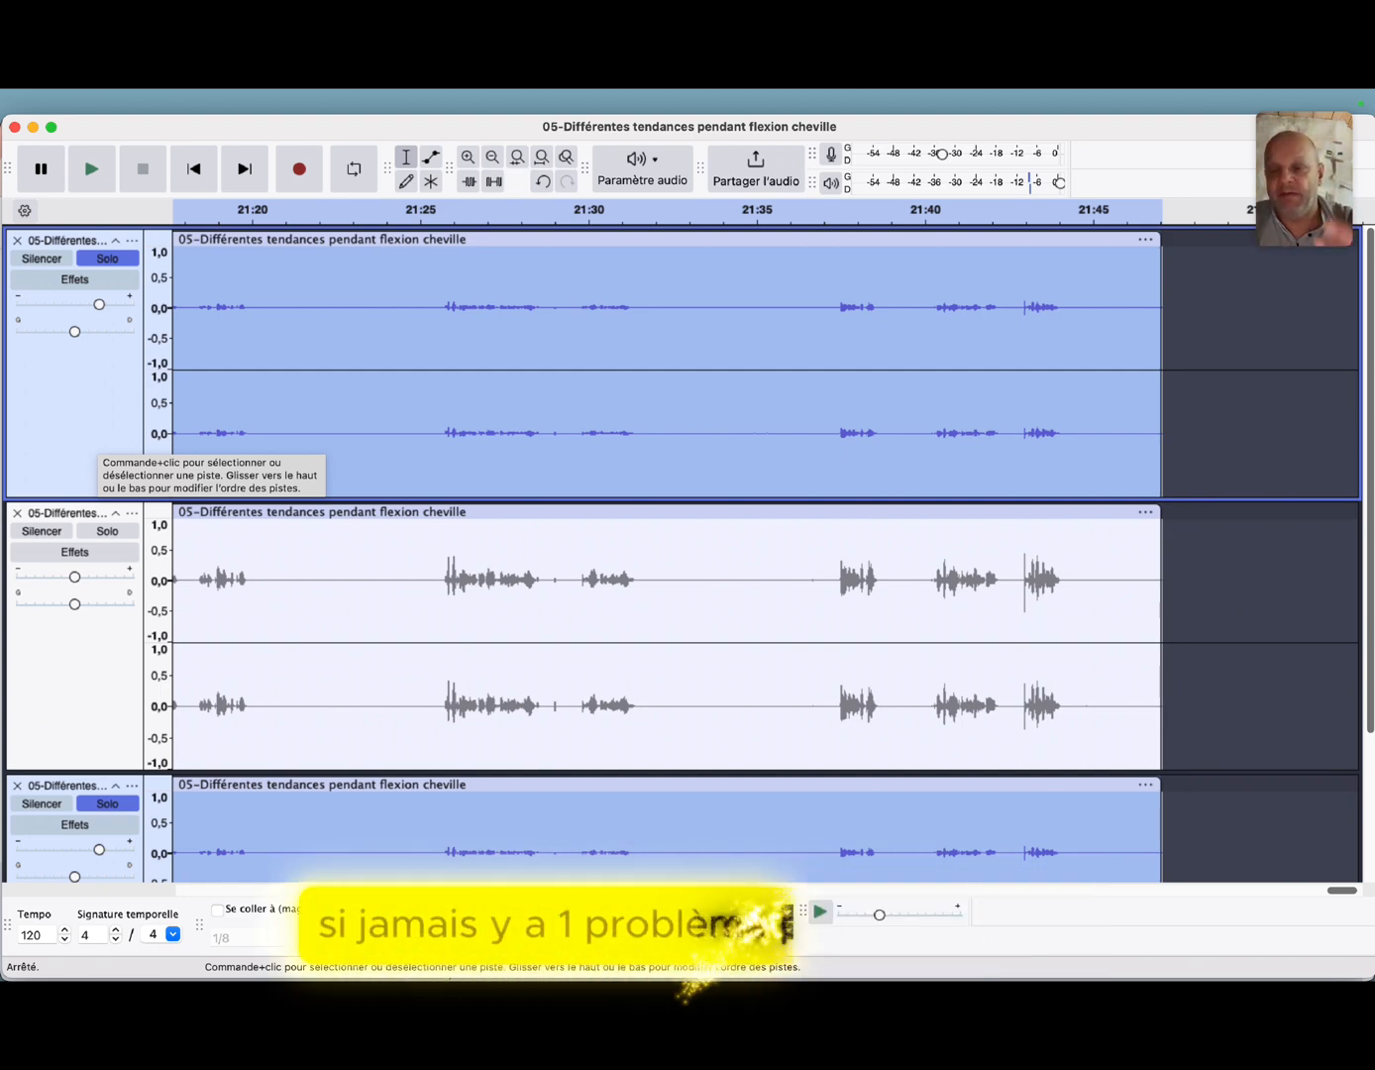
key("ctrl+z")
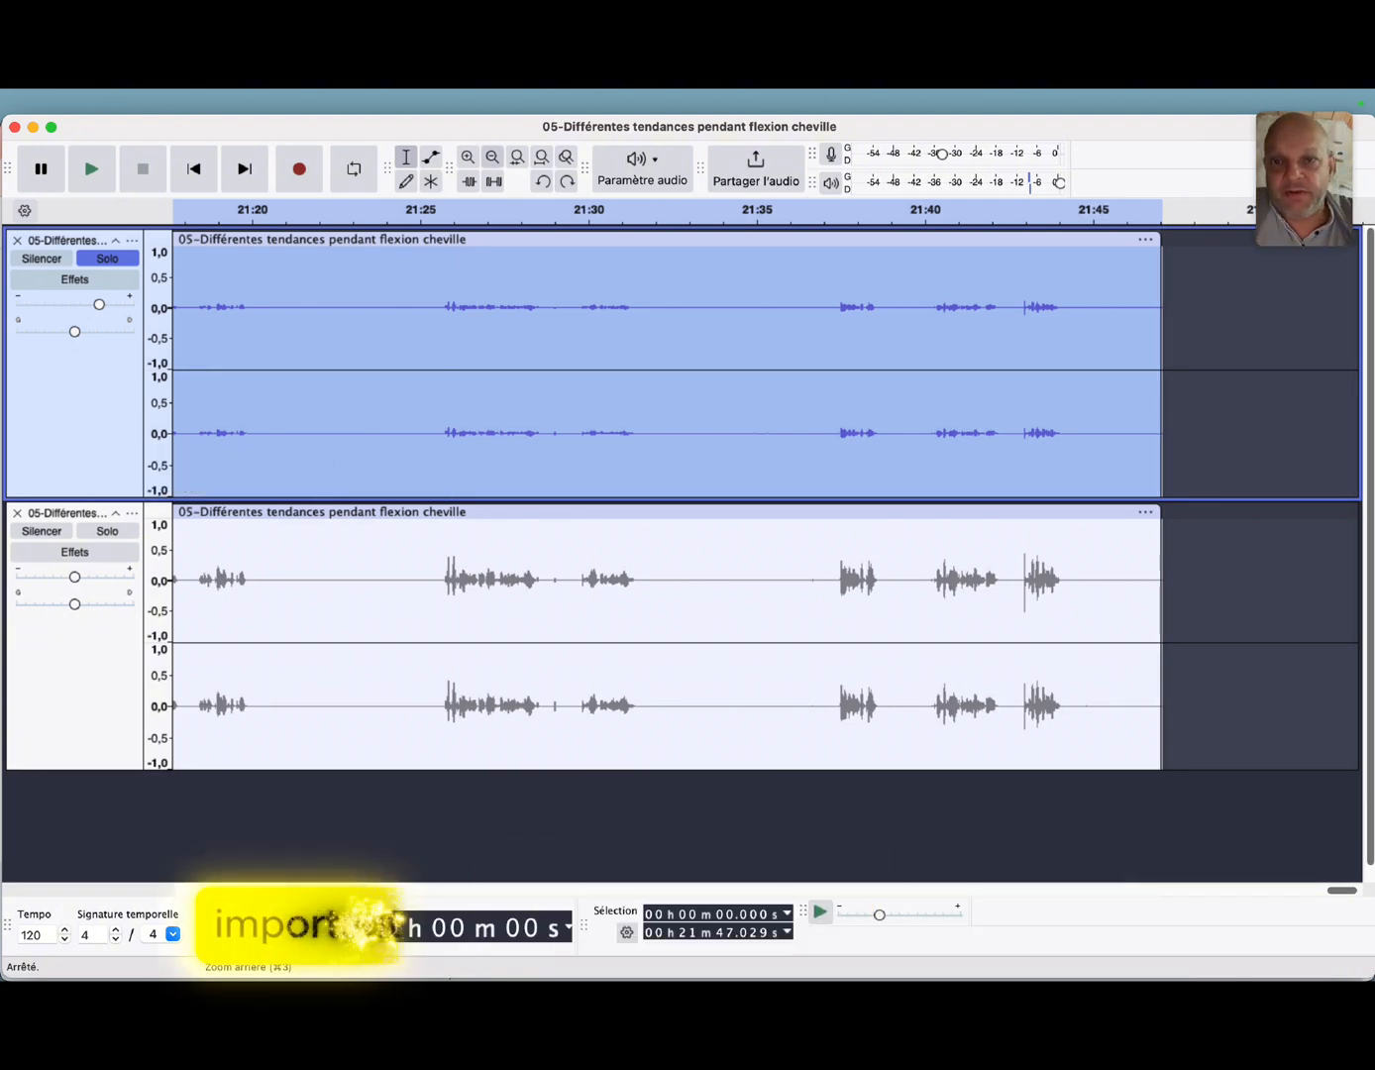
- Zoom in and out on the timeline to examine the waveforms near the end of both tracks
left_click(467, 156)
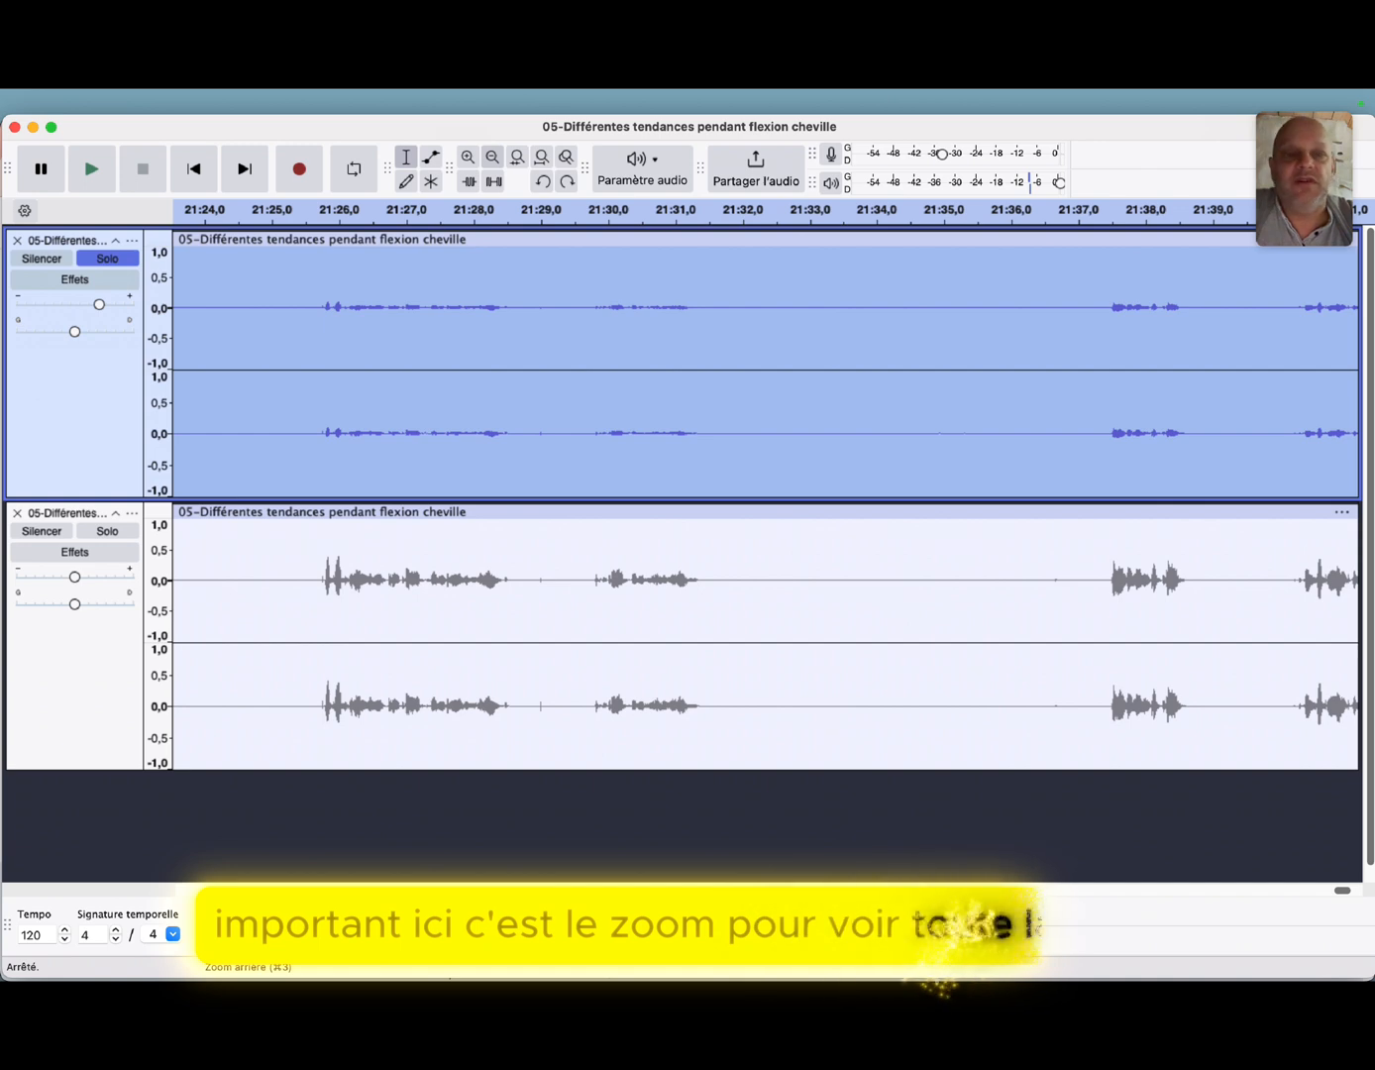
left_click(492, 156)
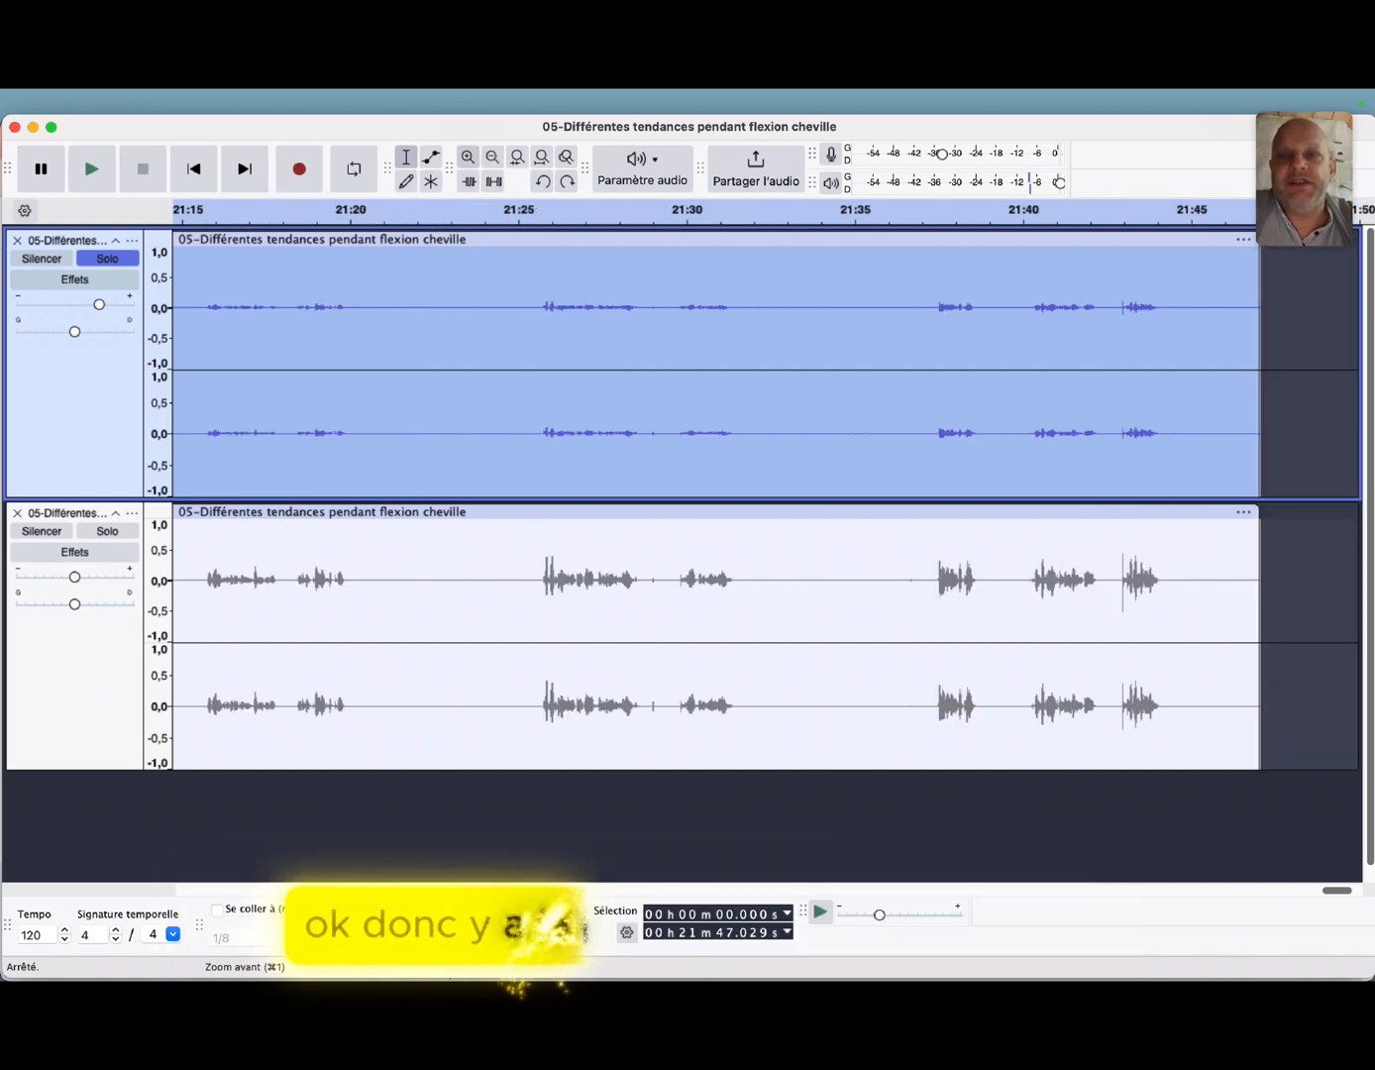
left_click(467, 157)
left_click(492, 157)
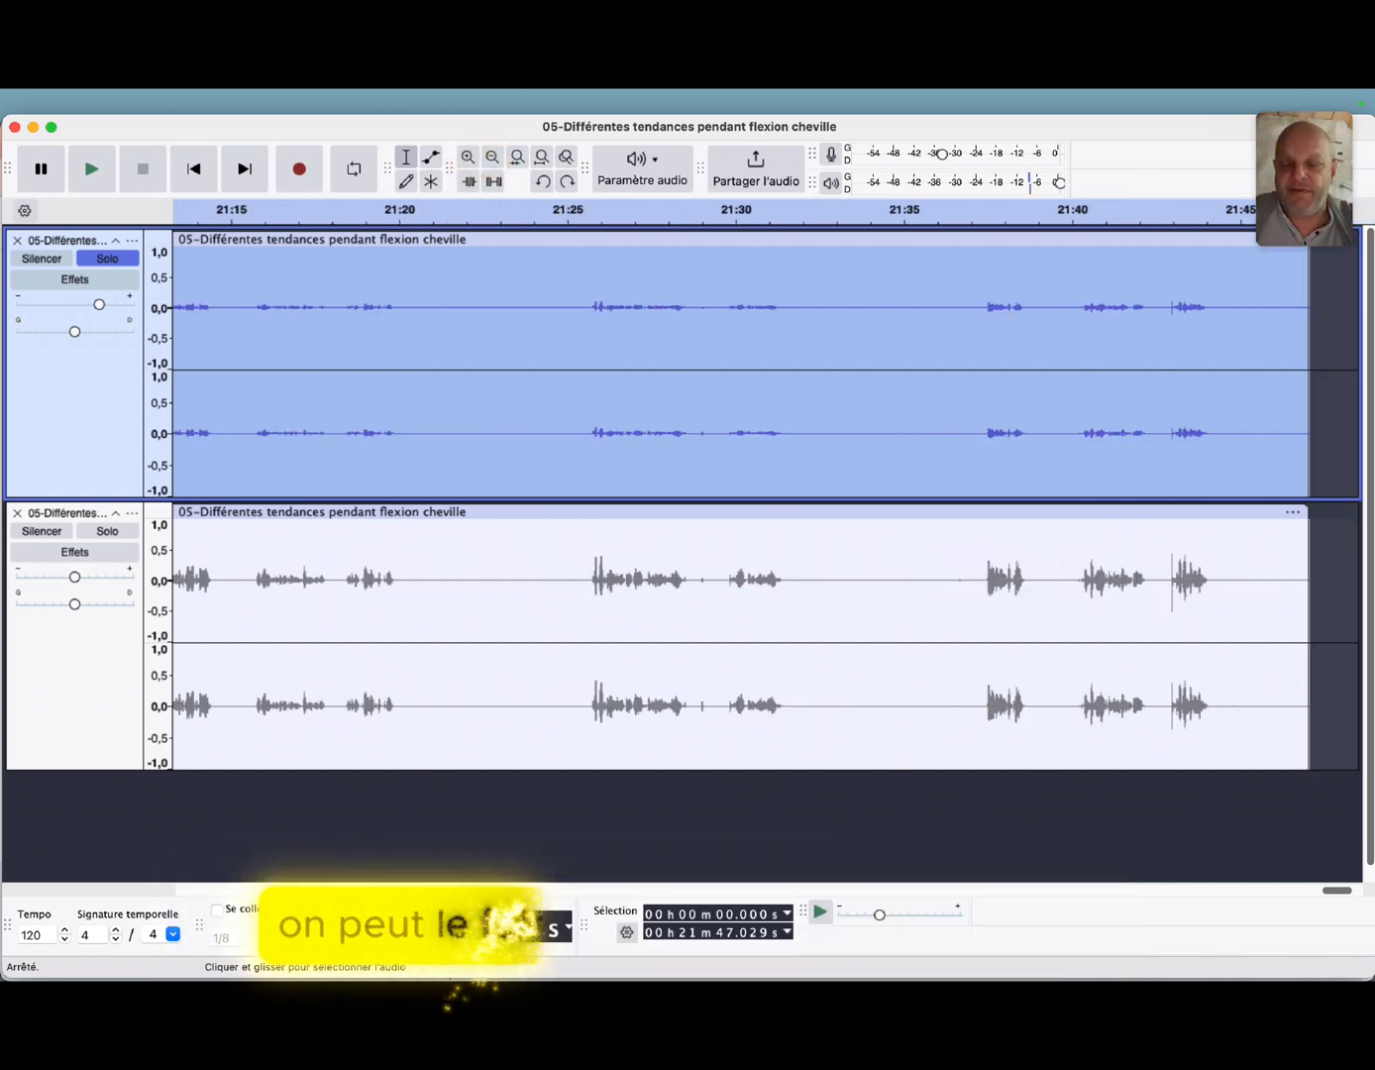
scroll(461, 397, "up", 2)
scroll(462, 396, "down", 1)
scroll(462, 396, "down", 4)
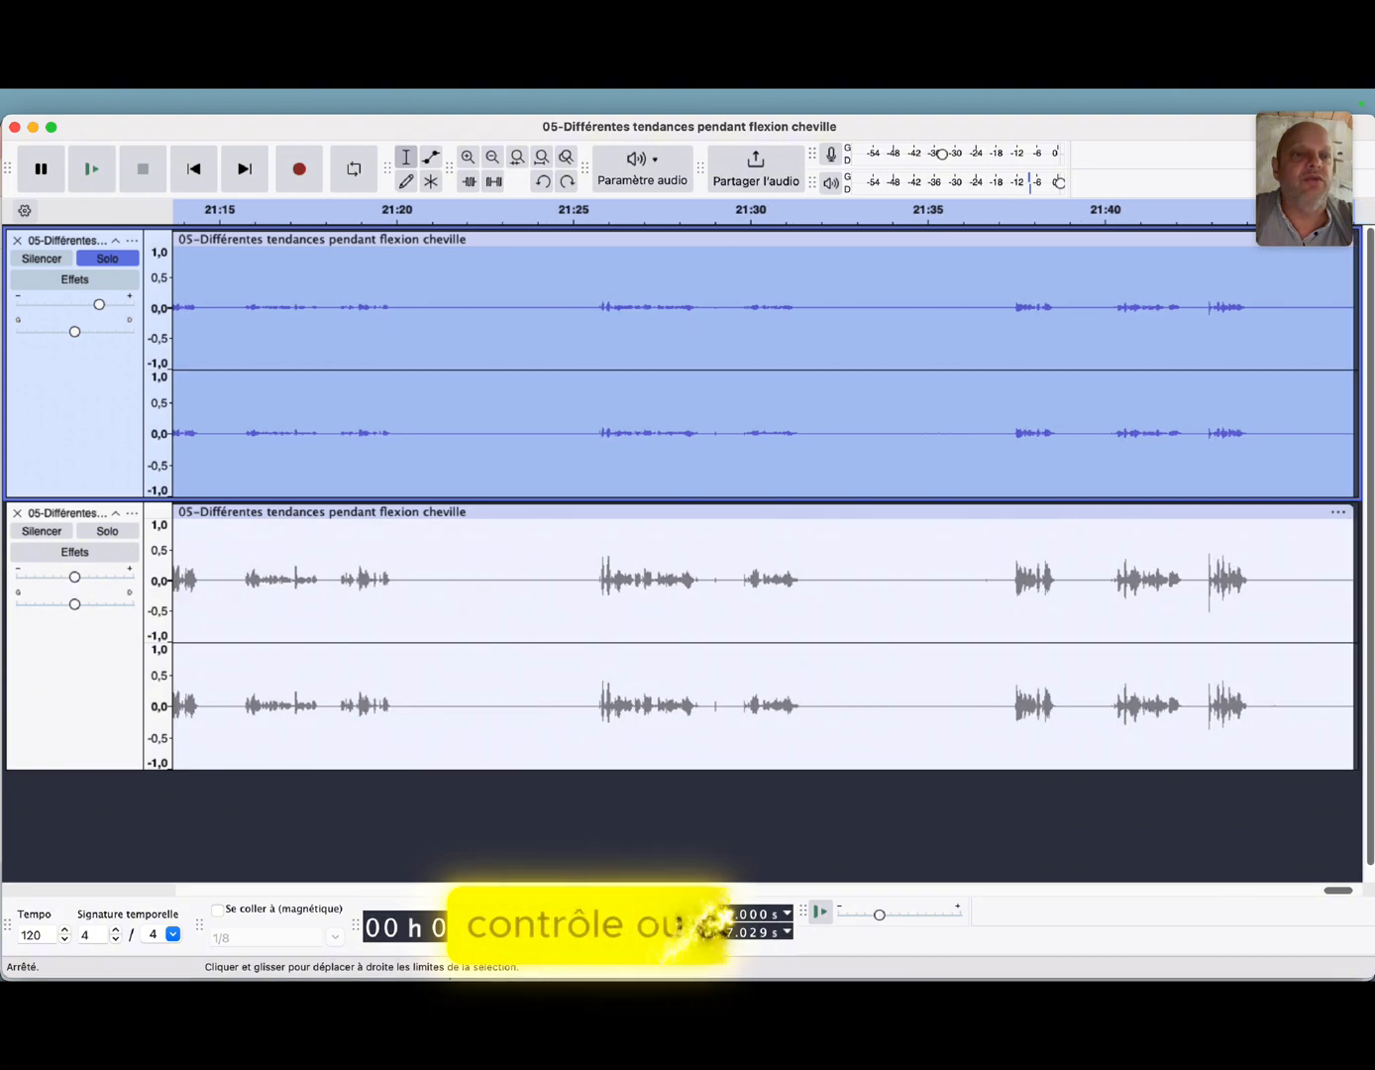
scroll(462, 396, "up", 4)
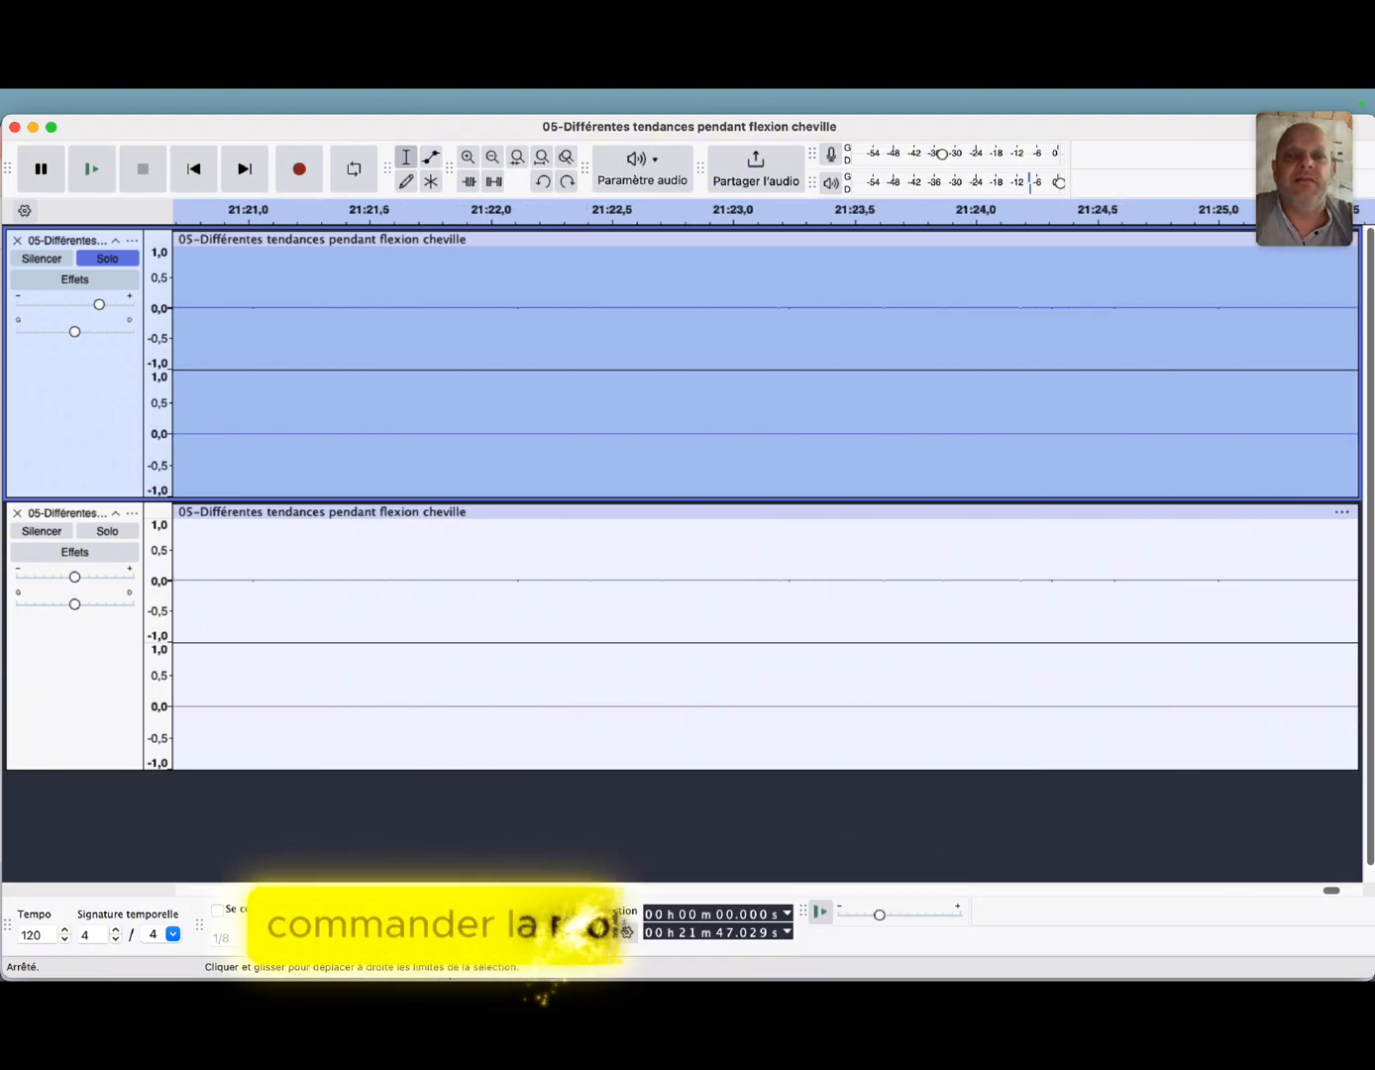
scroll(462, 397, "down", 4)
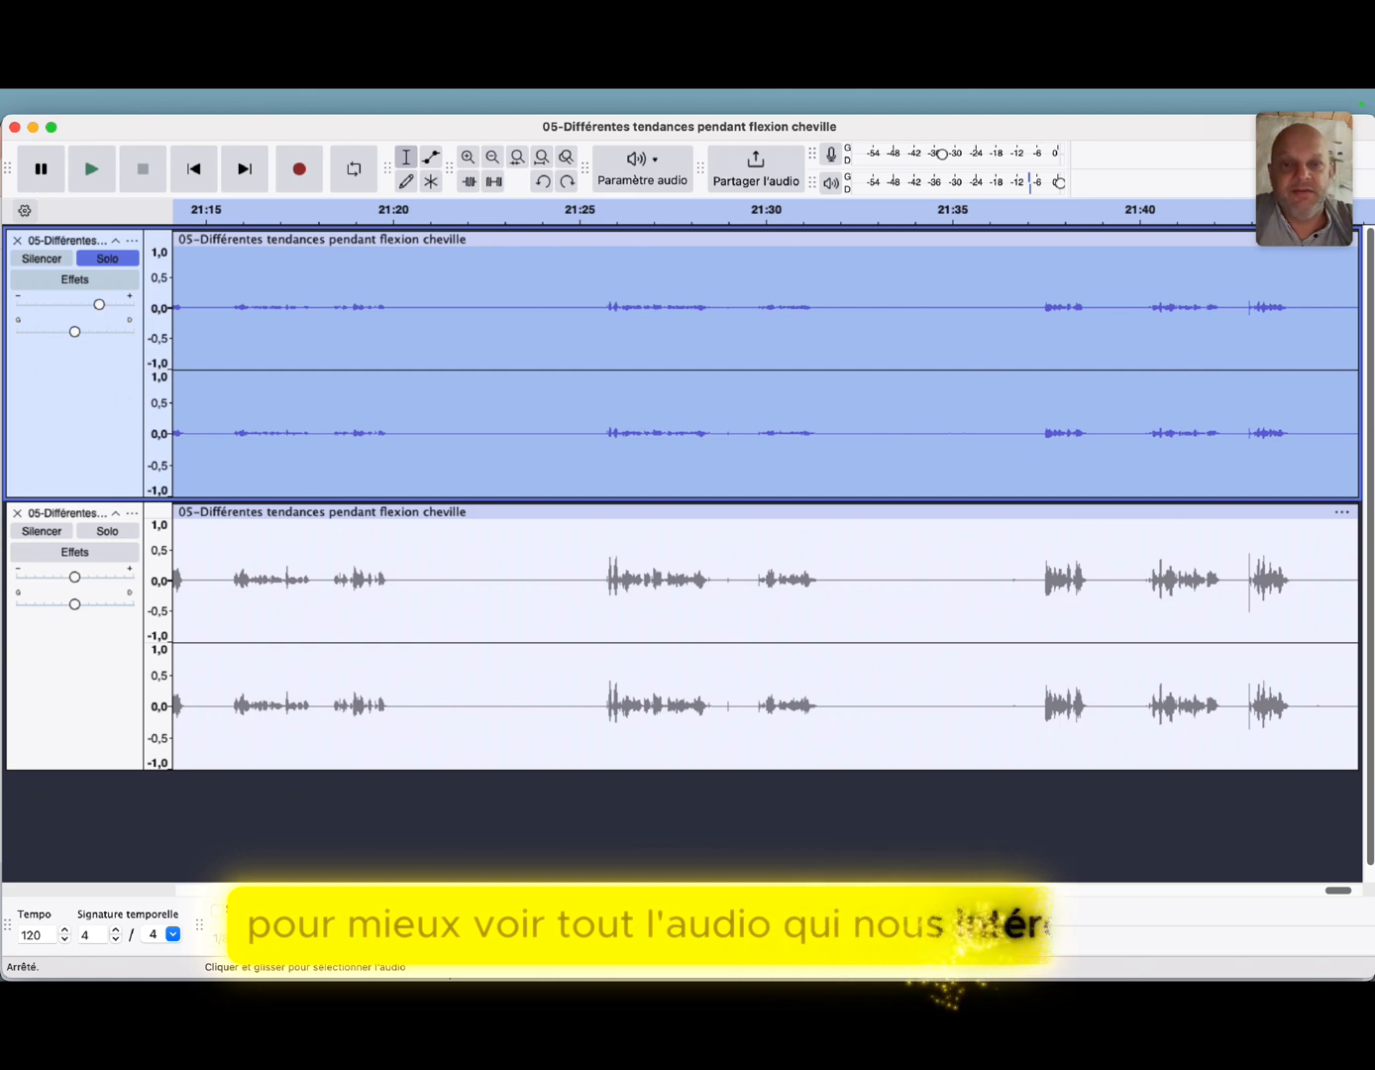
left_click(894, 364)
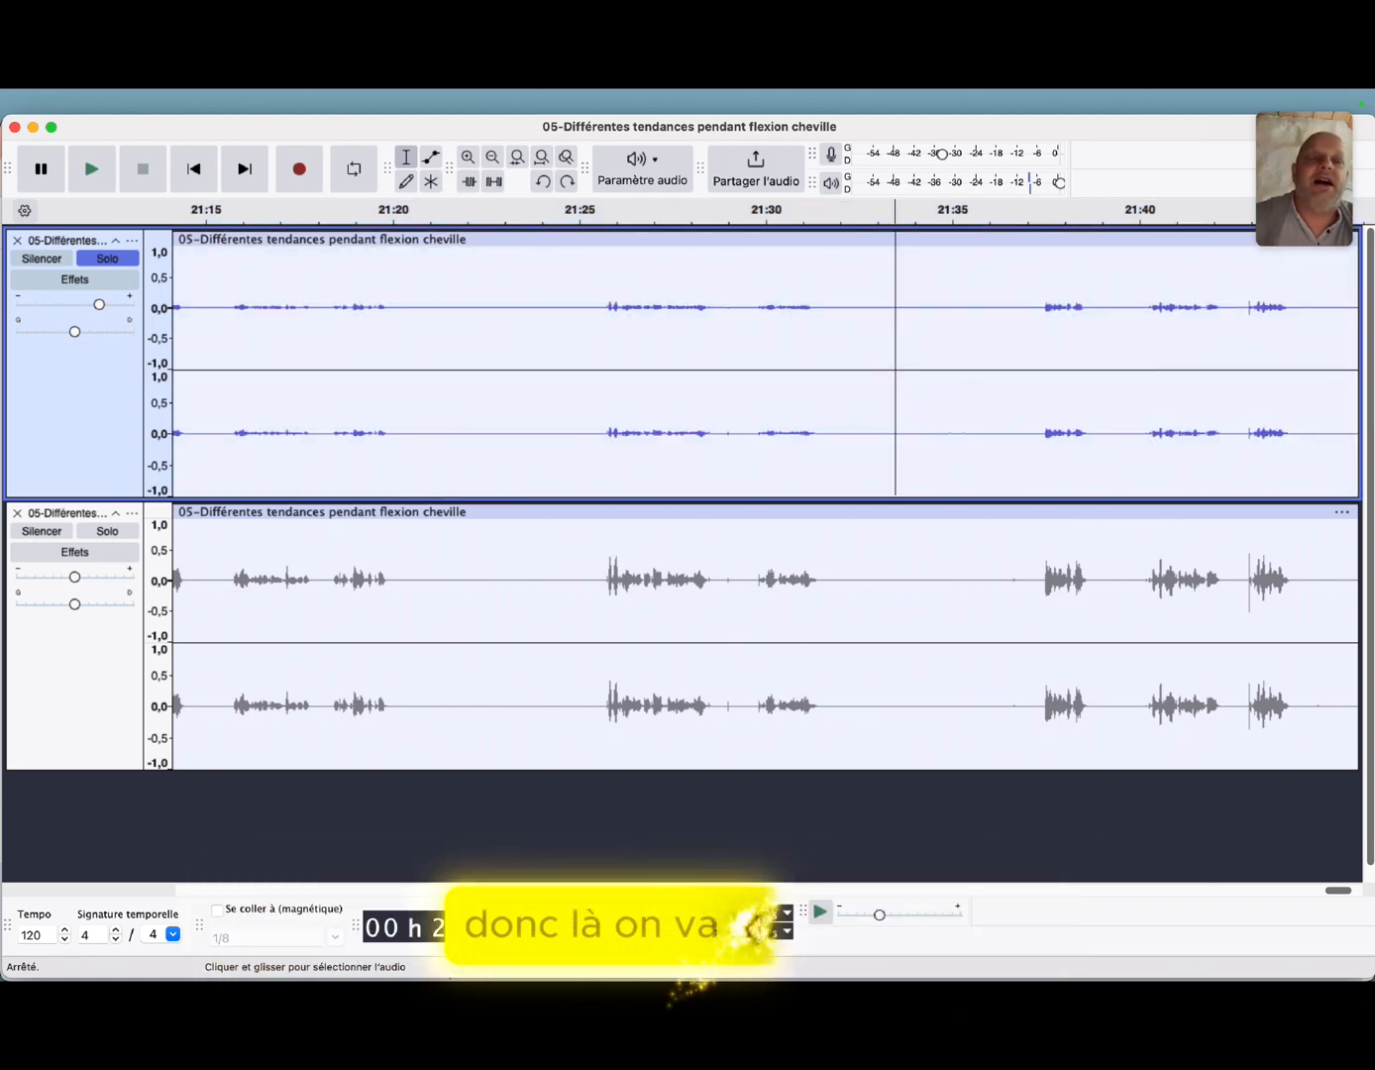
- Play the upper track's quiet passage from about 21:22.8 and select about 1.9 s of background noise starting near 21:23
key("super+Tab")
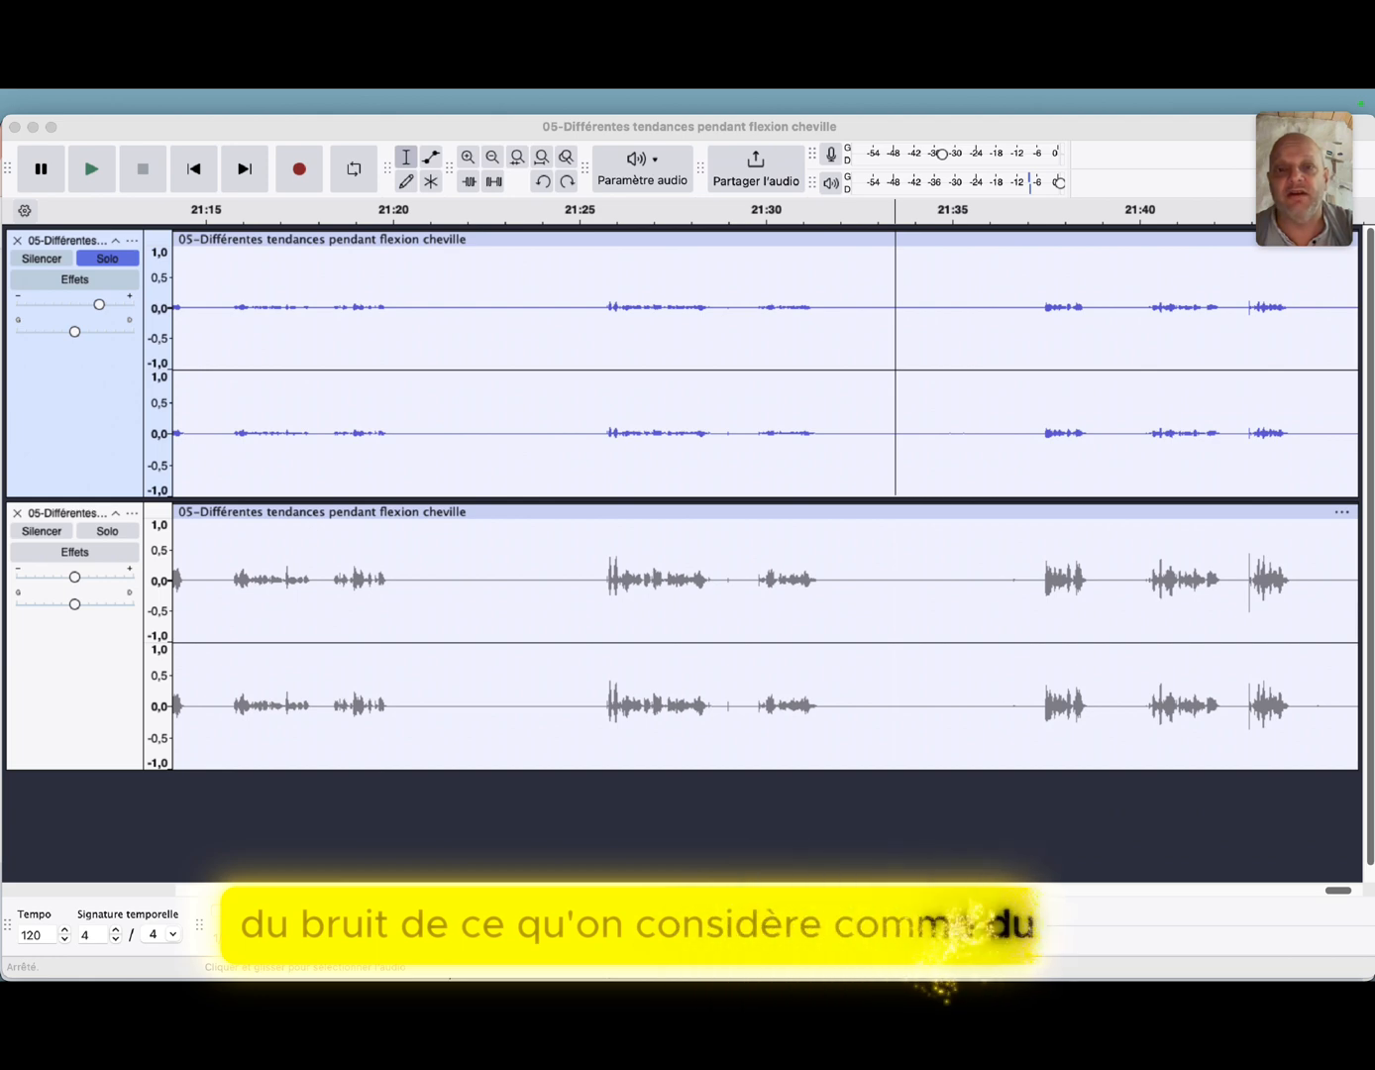
left_click(500, 310)
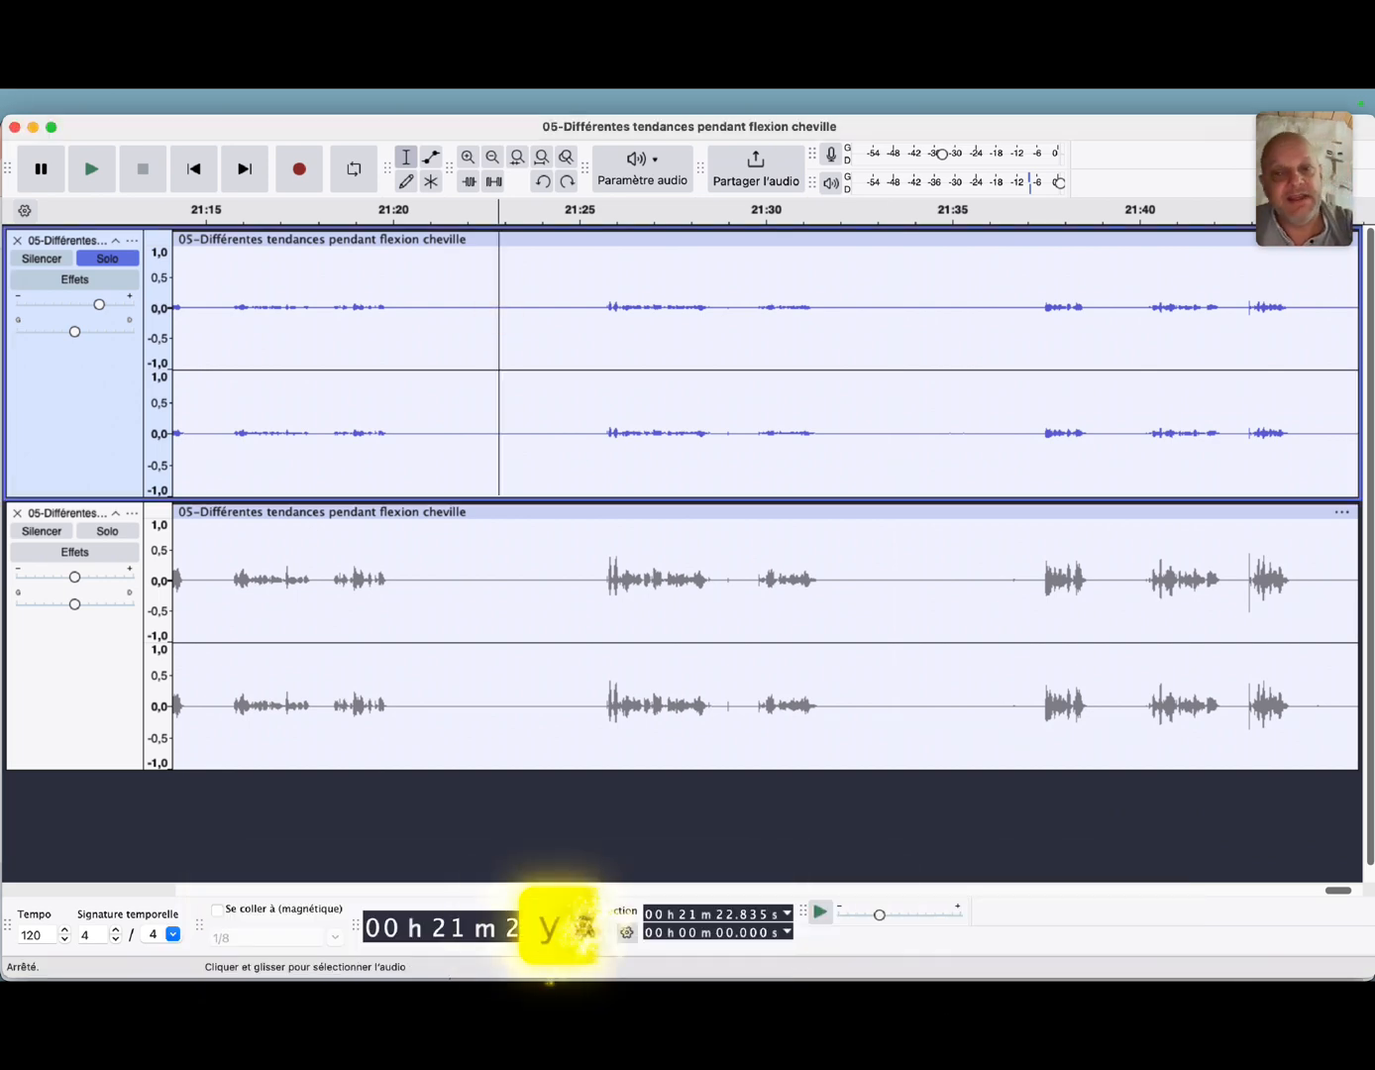
key("space")
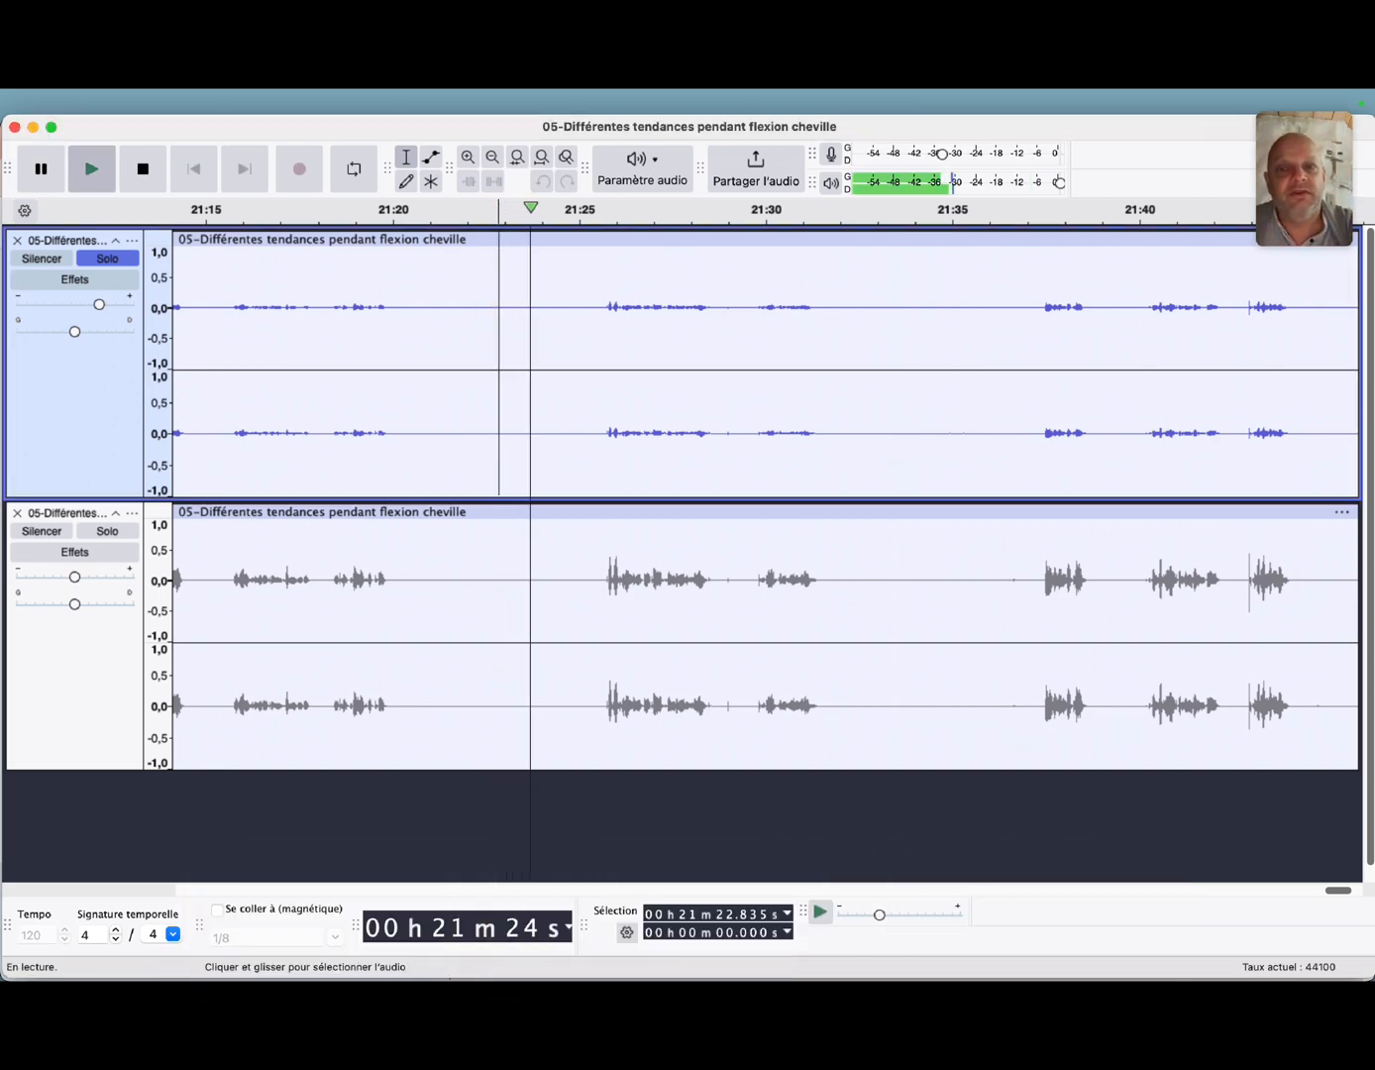
left_click_drag(503, 308, 574, 310)
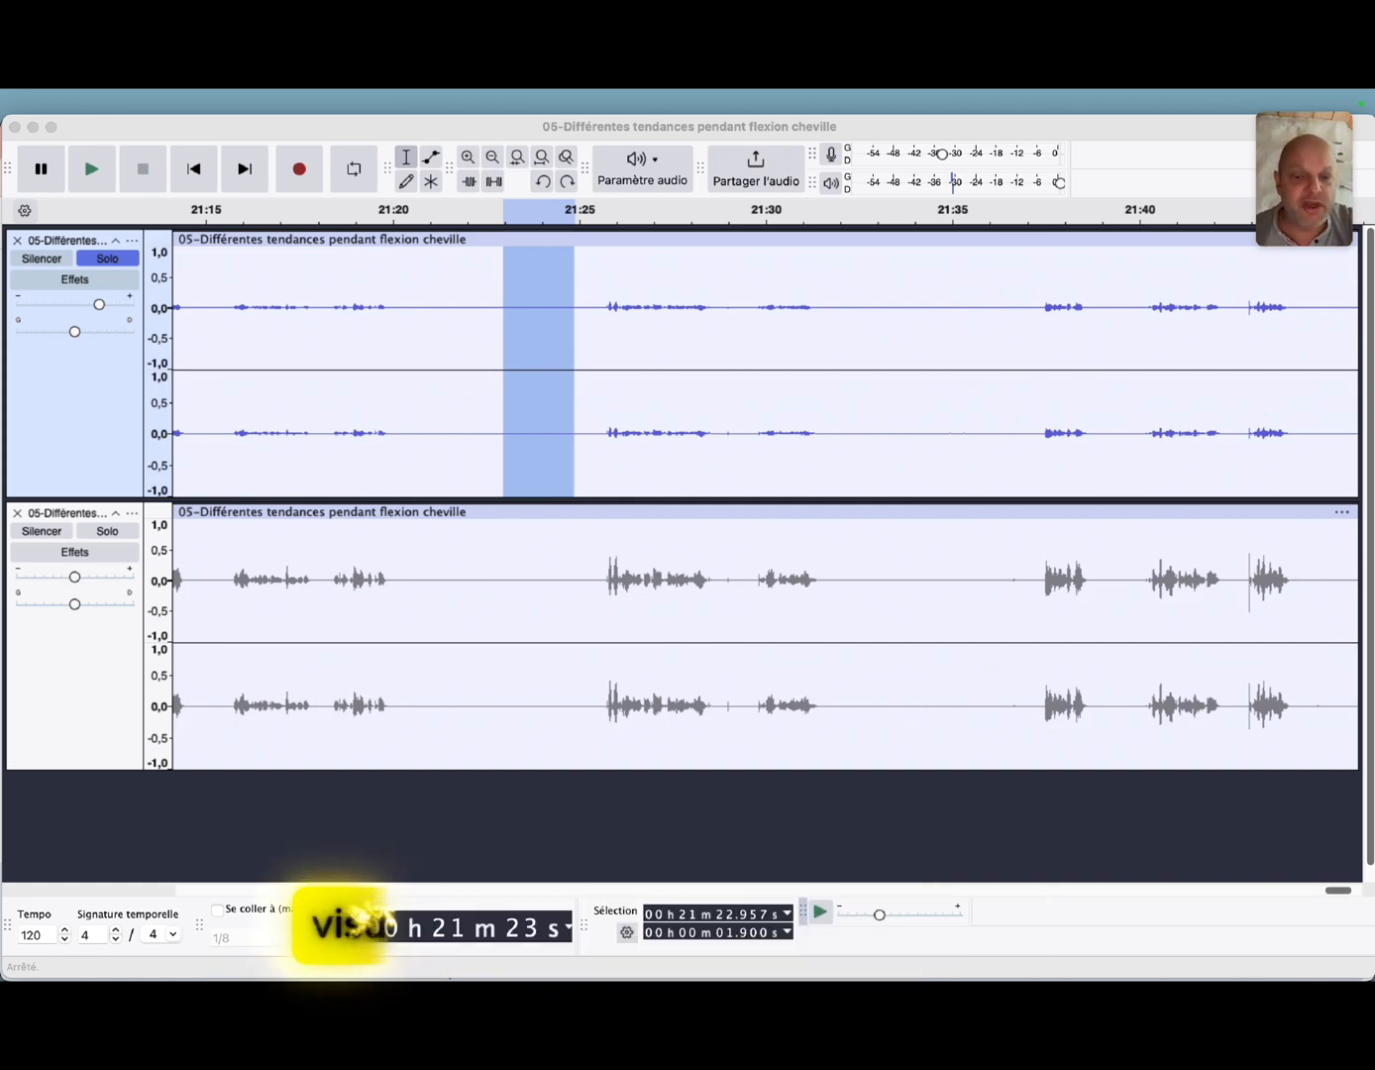
- Set the selection start's time format to hh:mm:ss + millisecondes
left_click(783, 909)
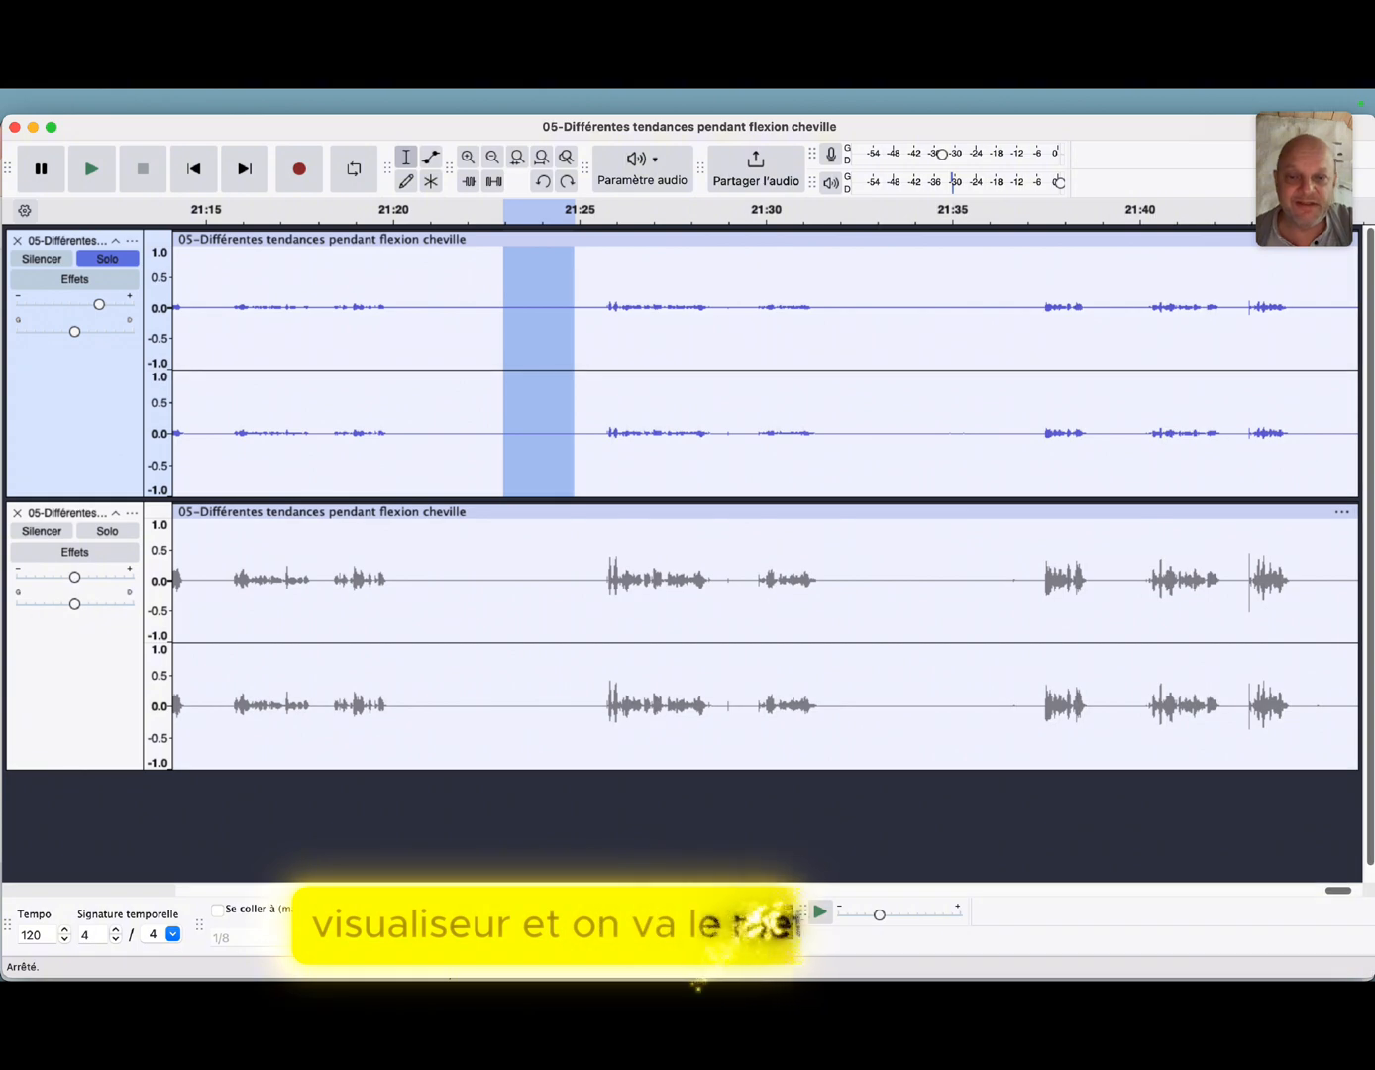
left_click(786, 912)
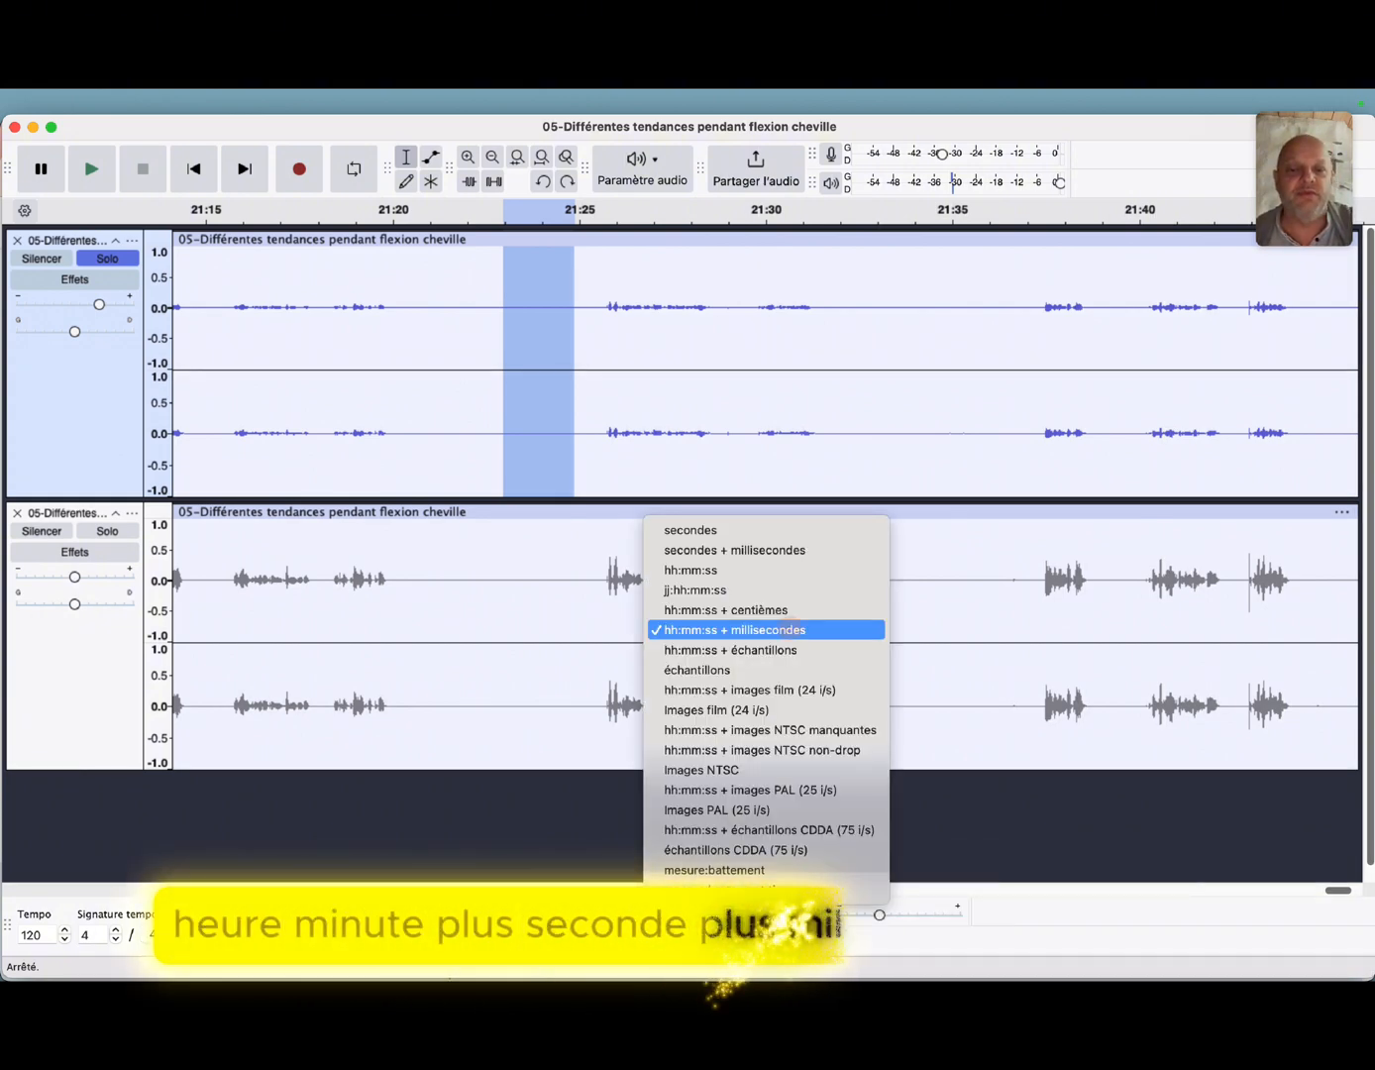
left_click(776, 631)
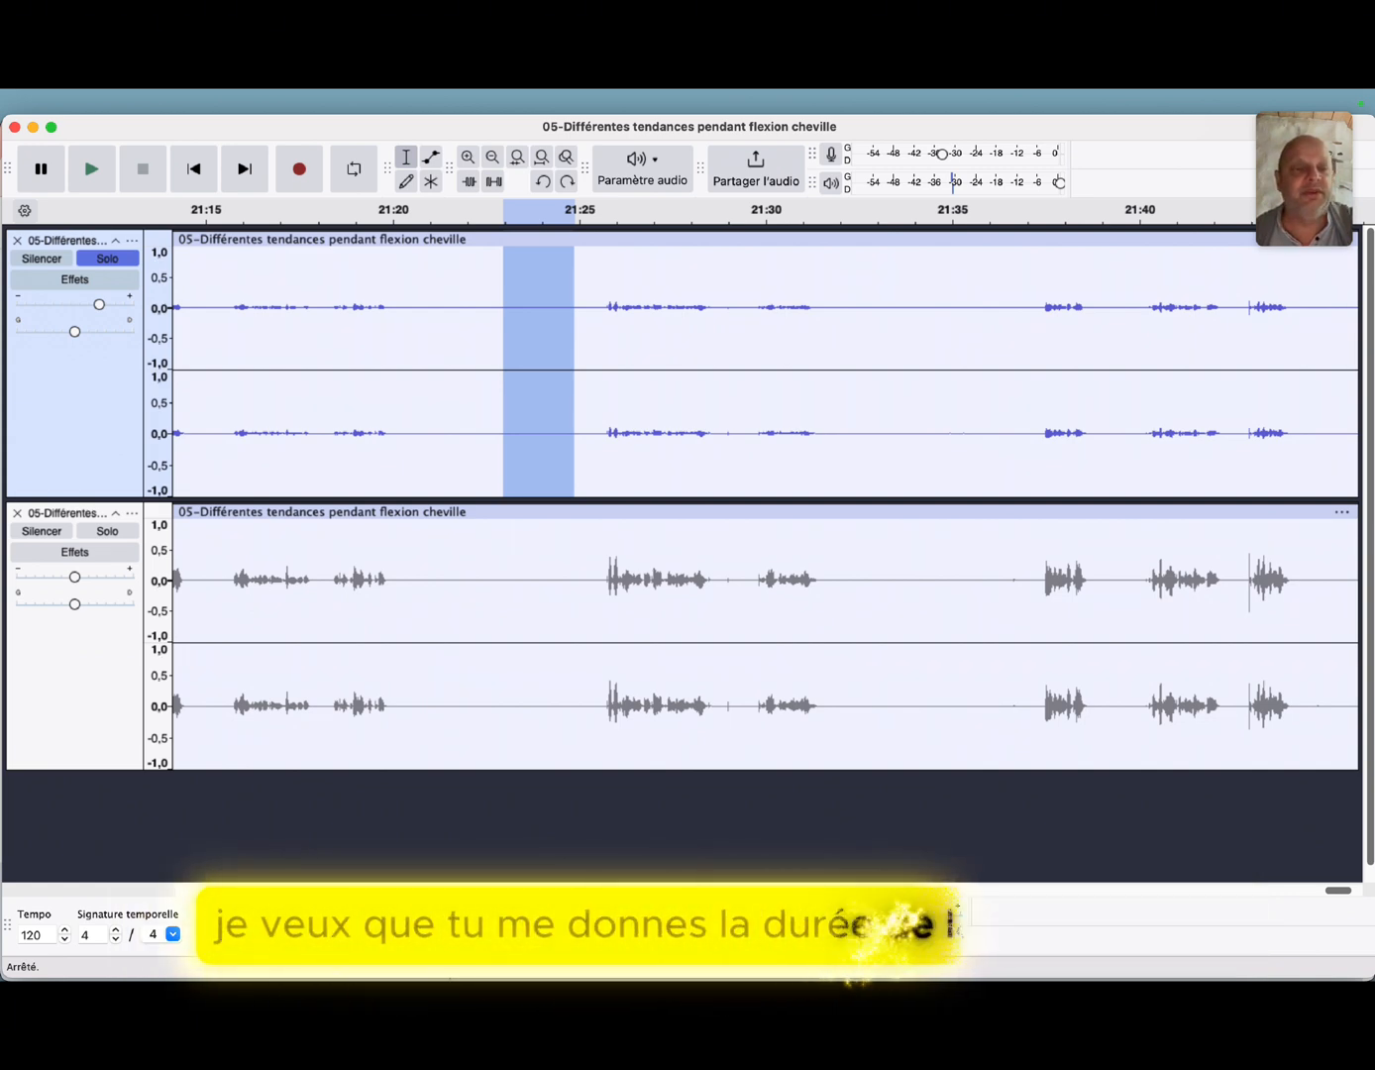
- Set the selection display to start and length, and try it on the upper track's passage from about 21:22.5 to 21:36
left_click(628, 932)
left_click(749, 870)
left_click(525, 273)
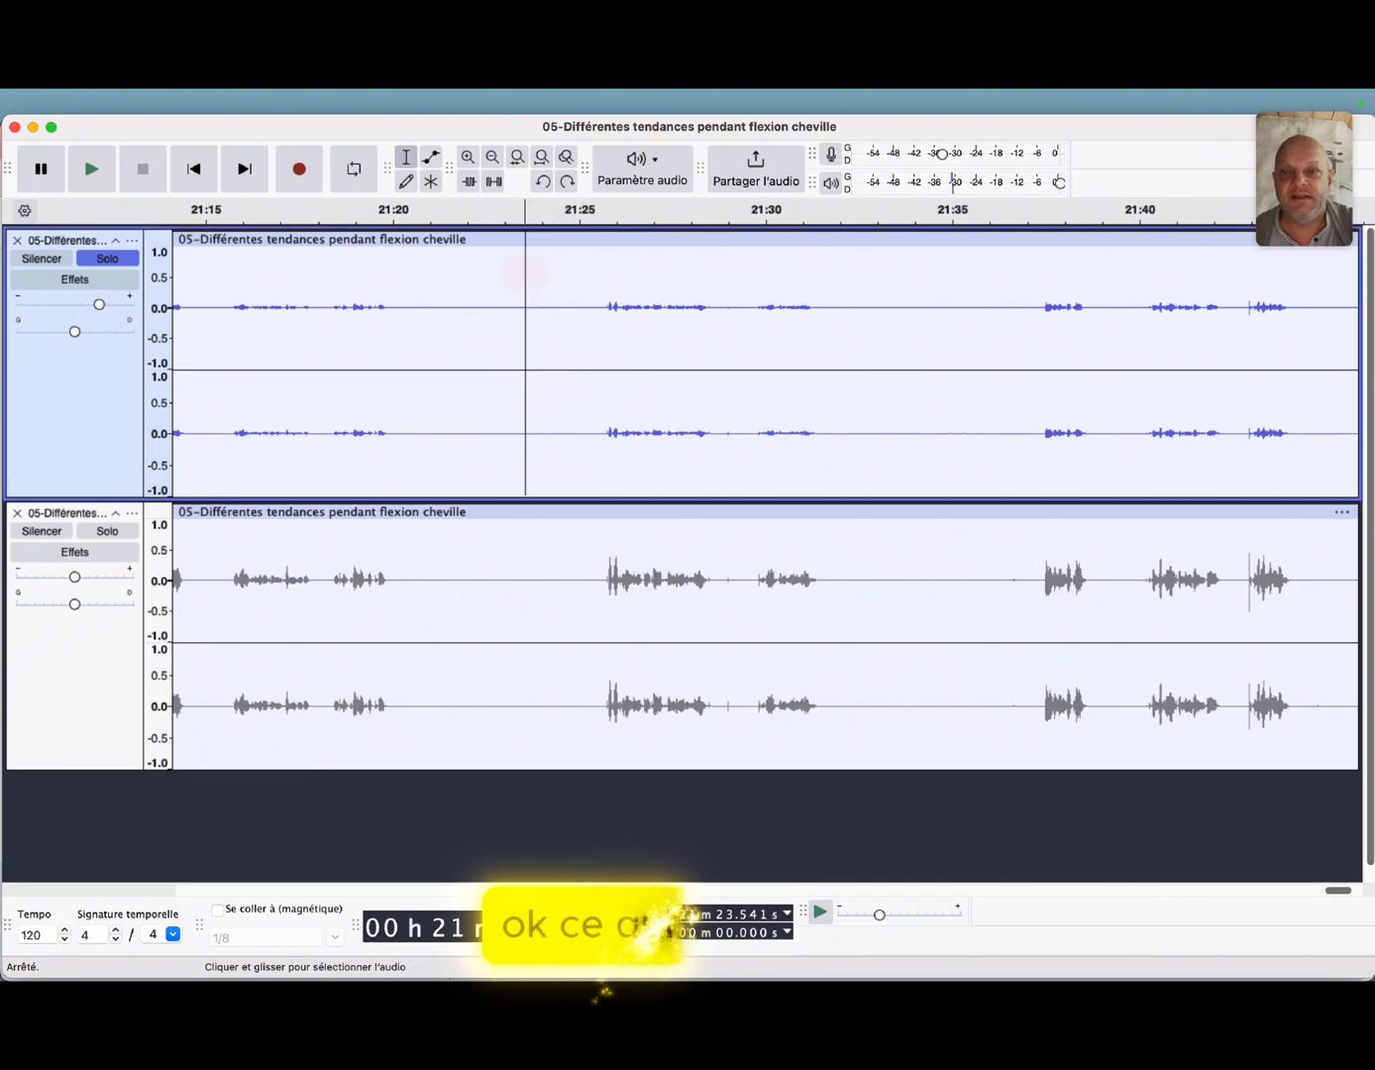
left_click_drag(489, 304, 987, 317)
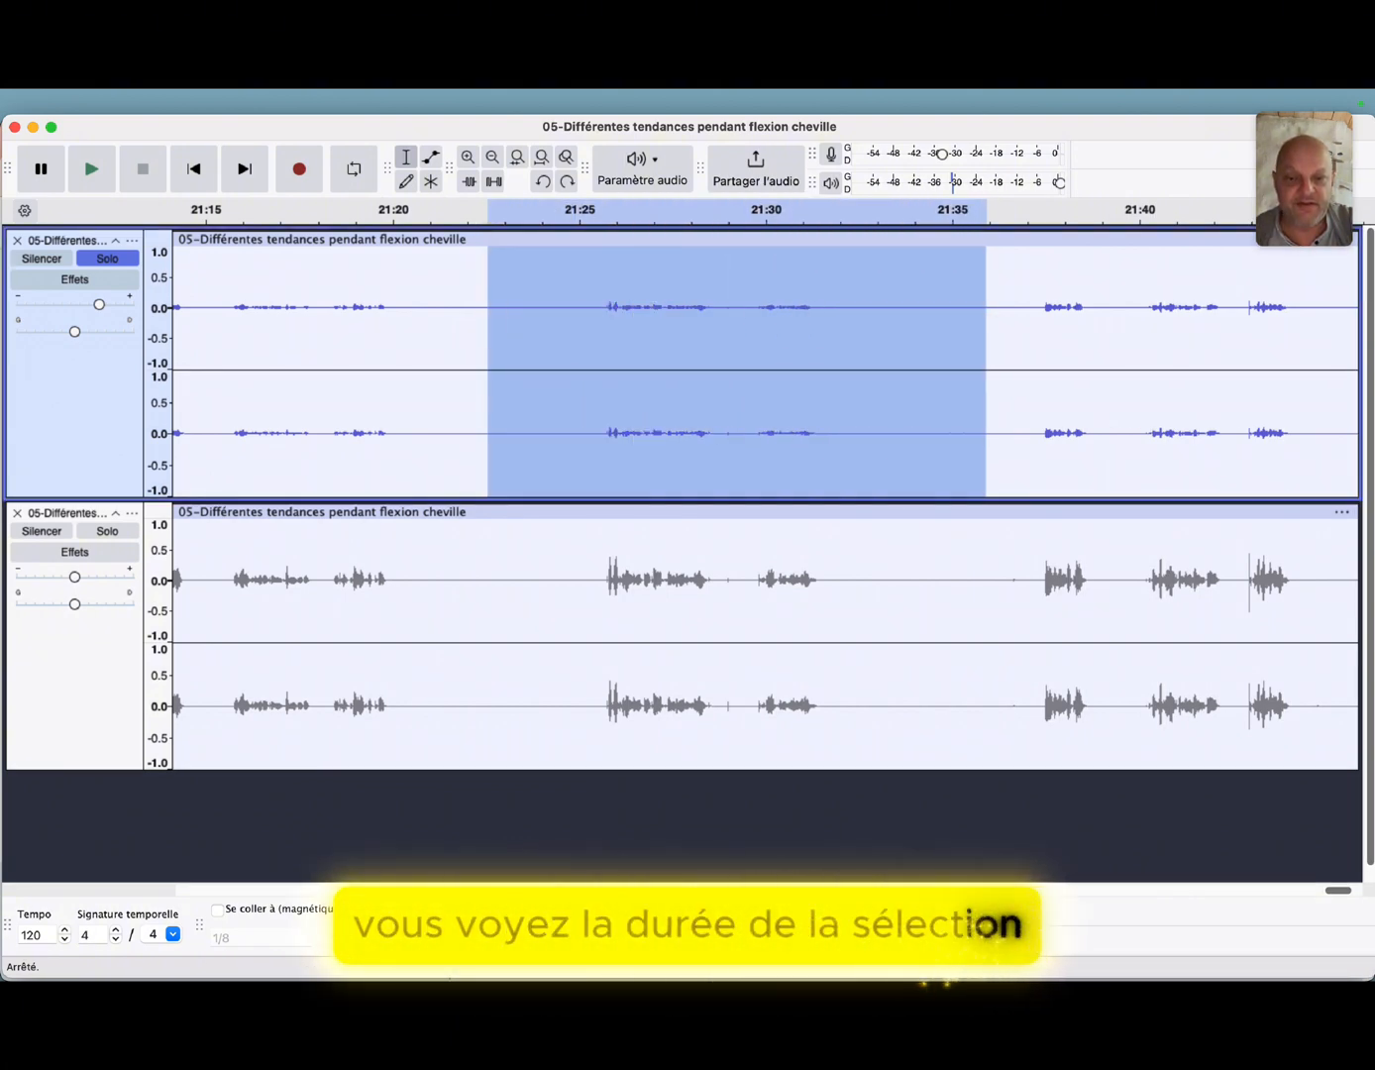
- Select about 0.9 s of background noise starting at about 21:21.67 on the upper track
left_click(490, 310)
left_click_drag(456, 305, 518, 308)
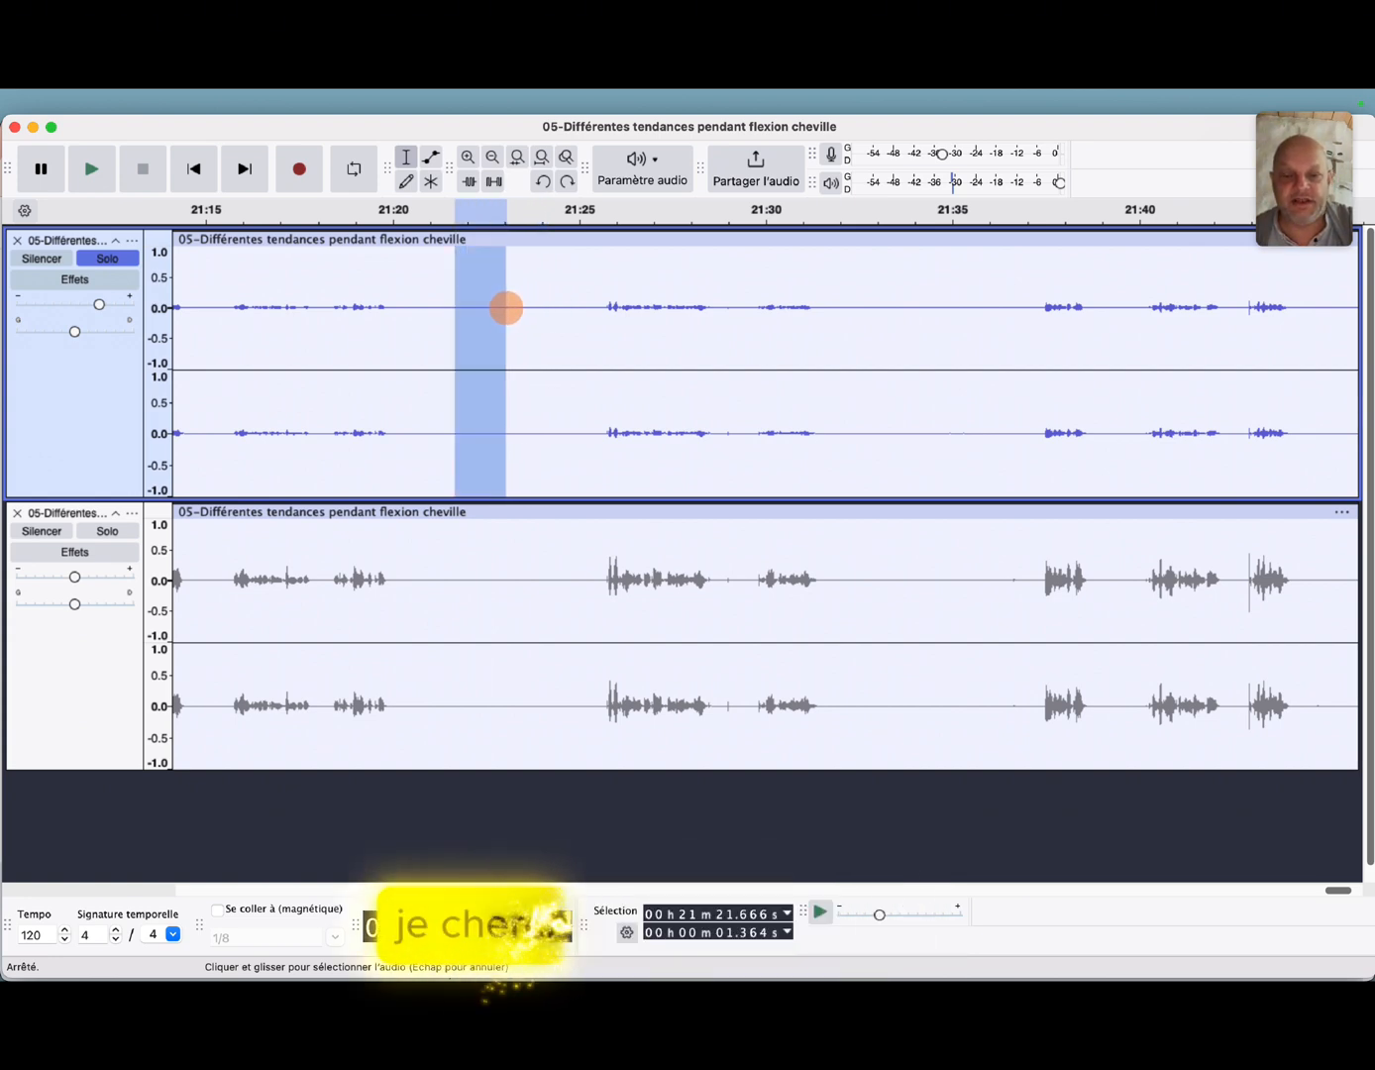
left_click_drag(494, 307, 489, 308)
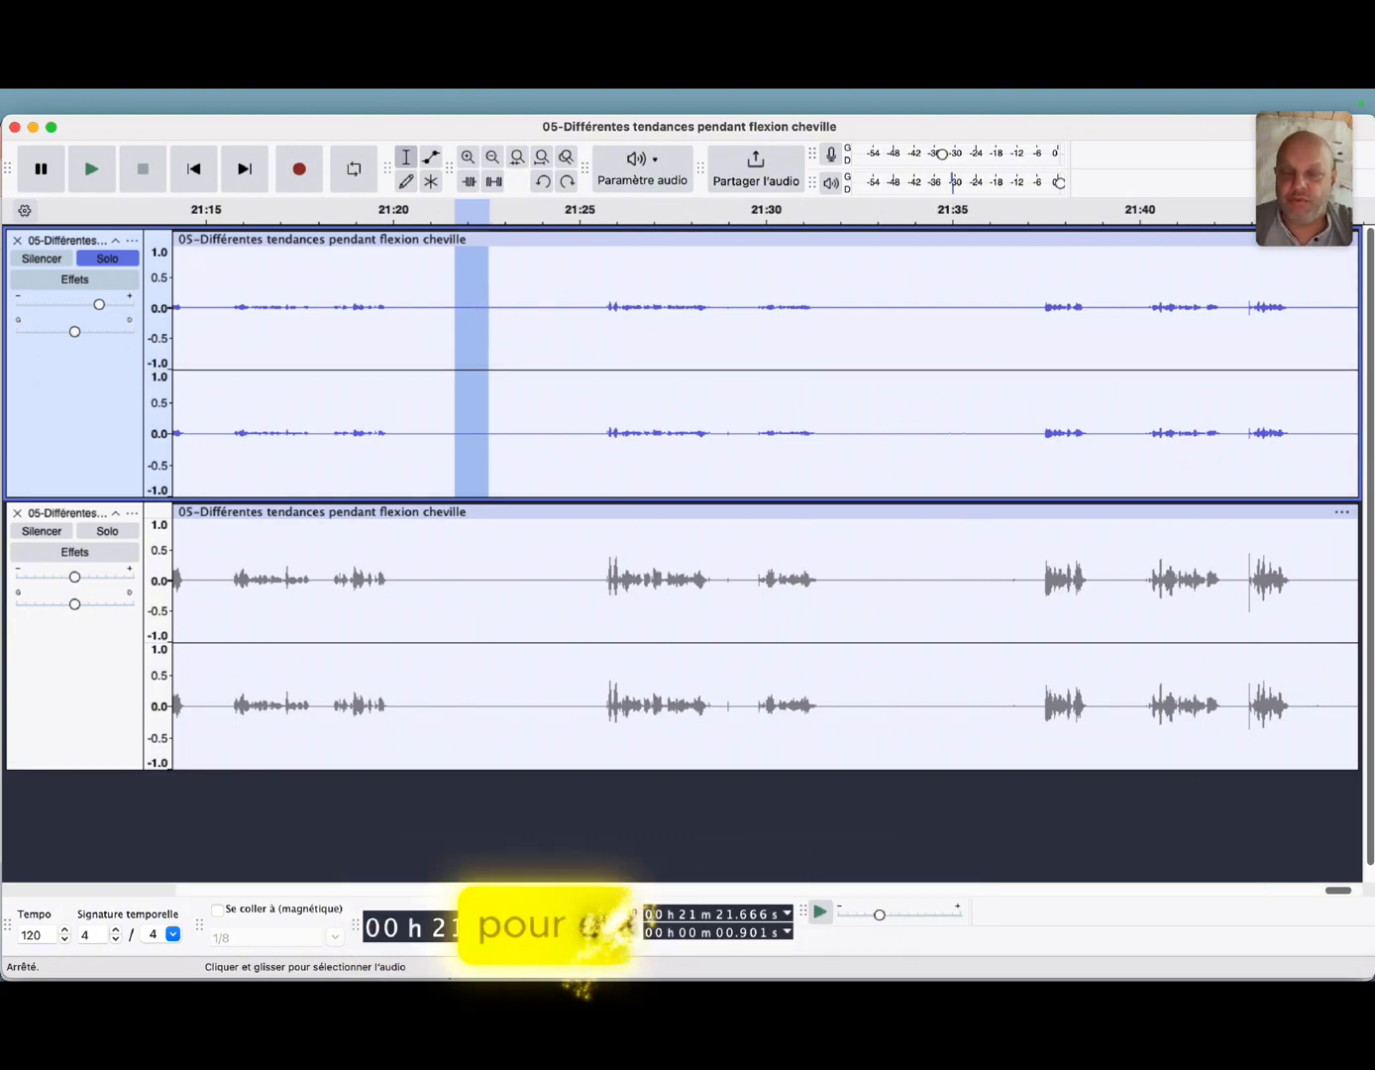
- Play the selected noise passage, once straight through and once with it as the looping region, to check its sound
scroll(509, 309, "down", 1)
scroll(510, 309, "up", 3)
scroll(649, 377, "down", 3)
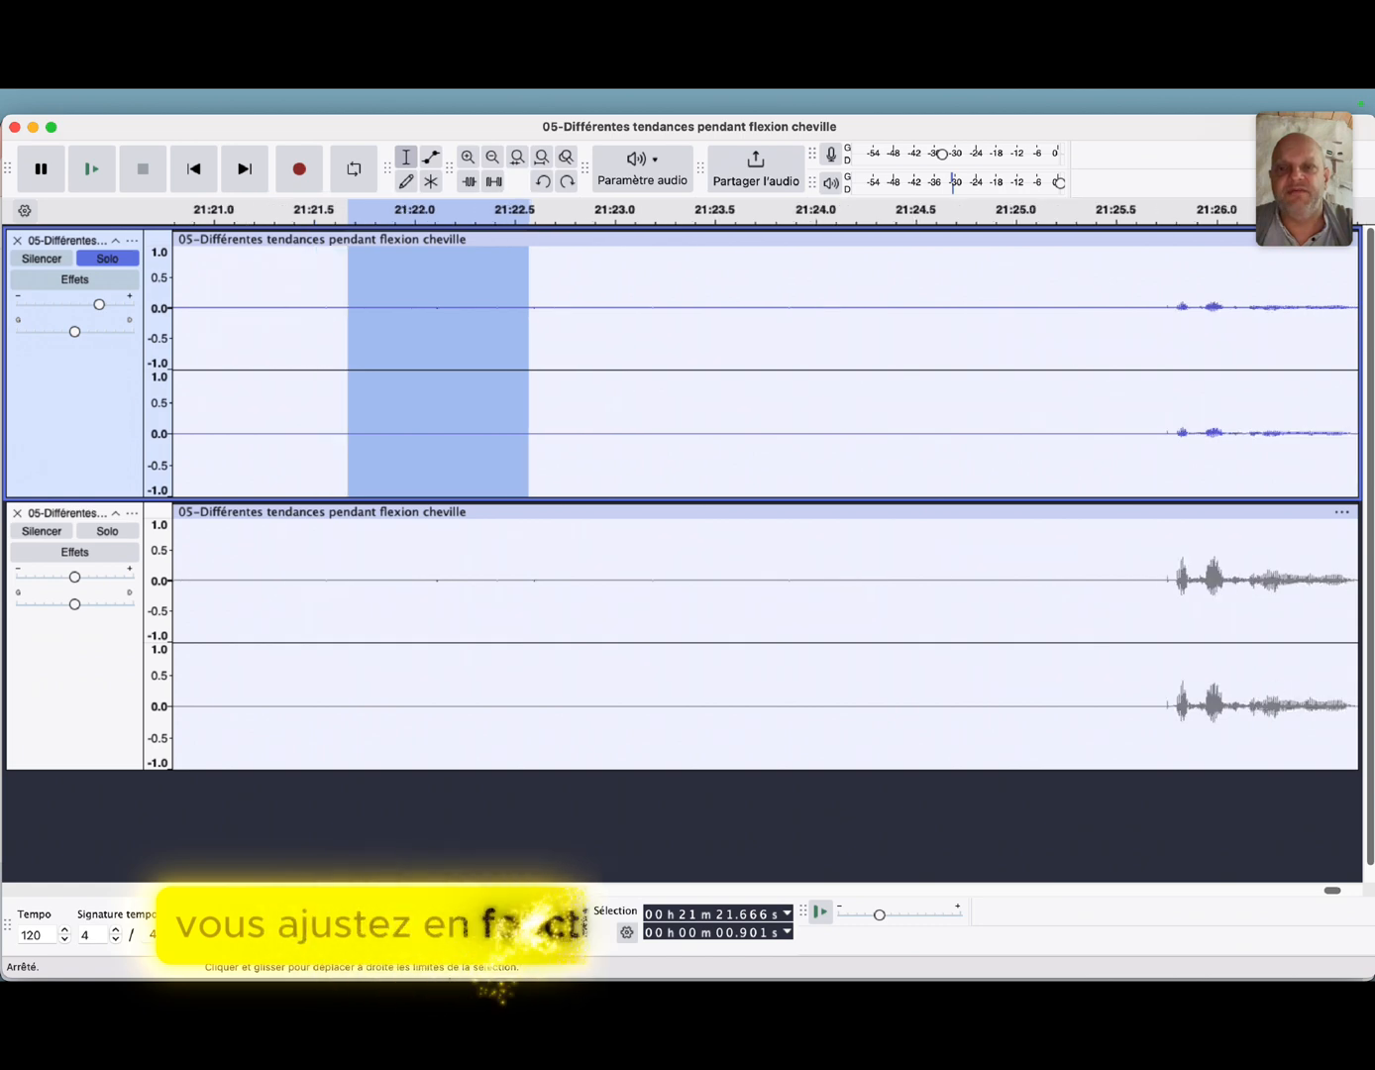
scroll(642, 376, "down", 1)
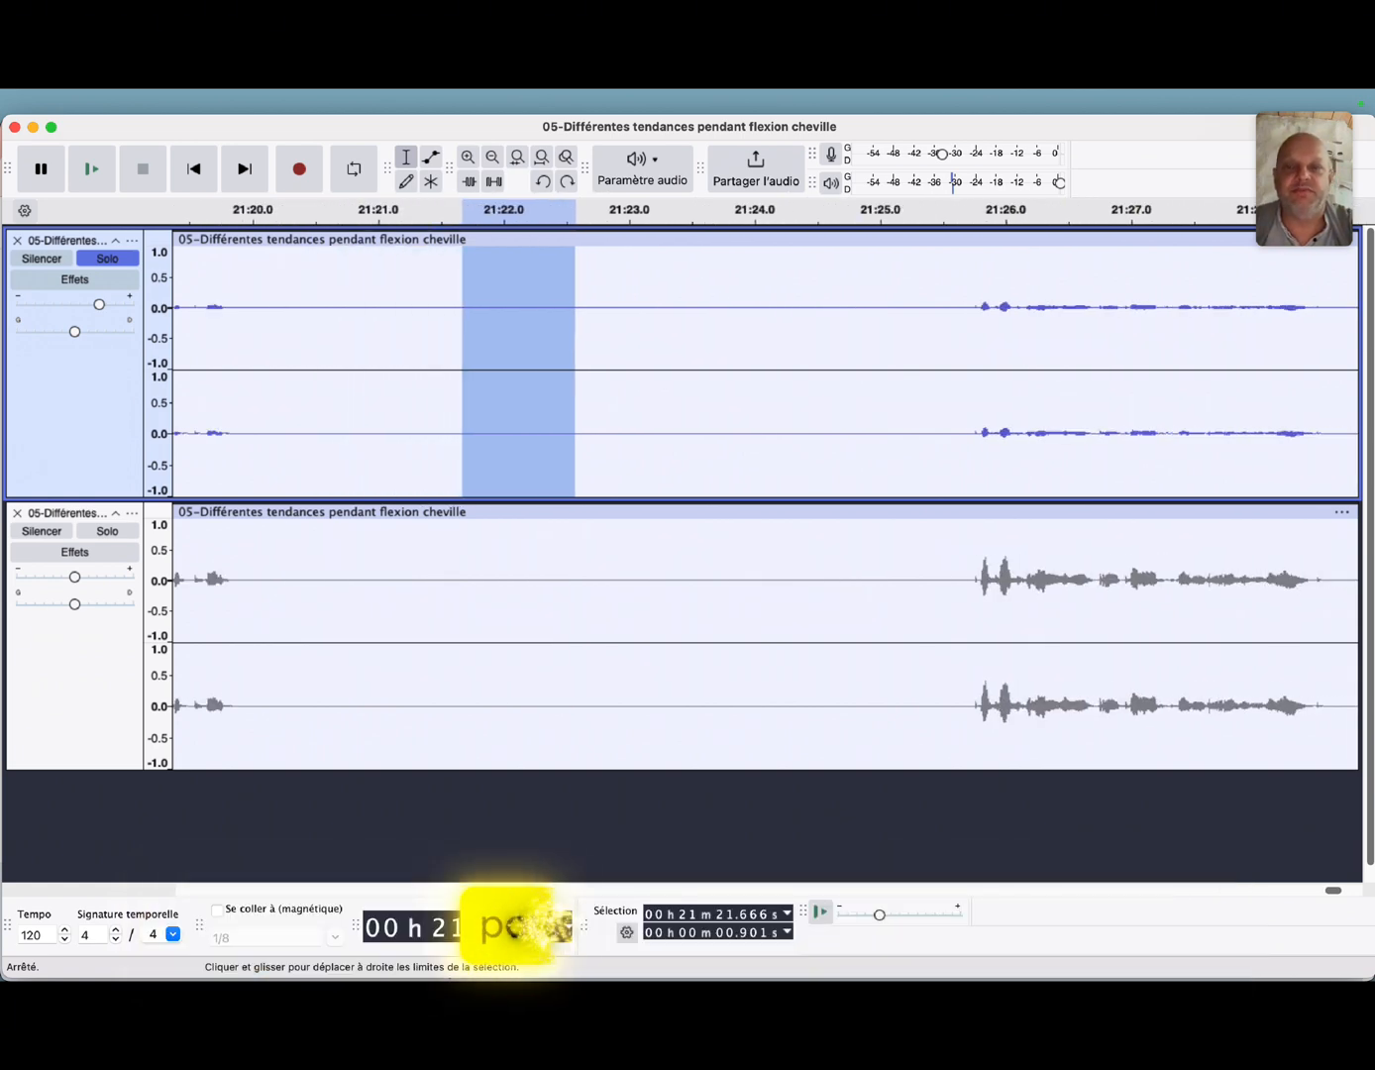
scroll(642, 376, "right", 3)
scroll(643, 376, "left", 5)
scroll(641, 377, "left", 3)
scroll(642, 376, "right", 4)
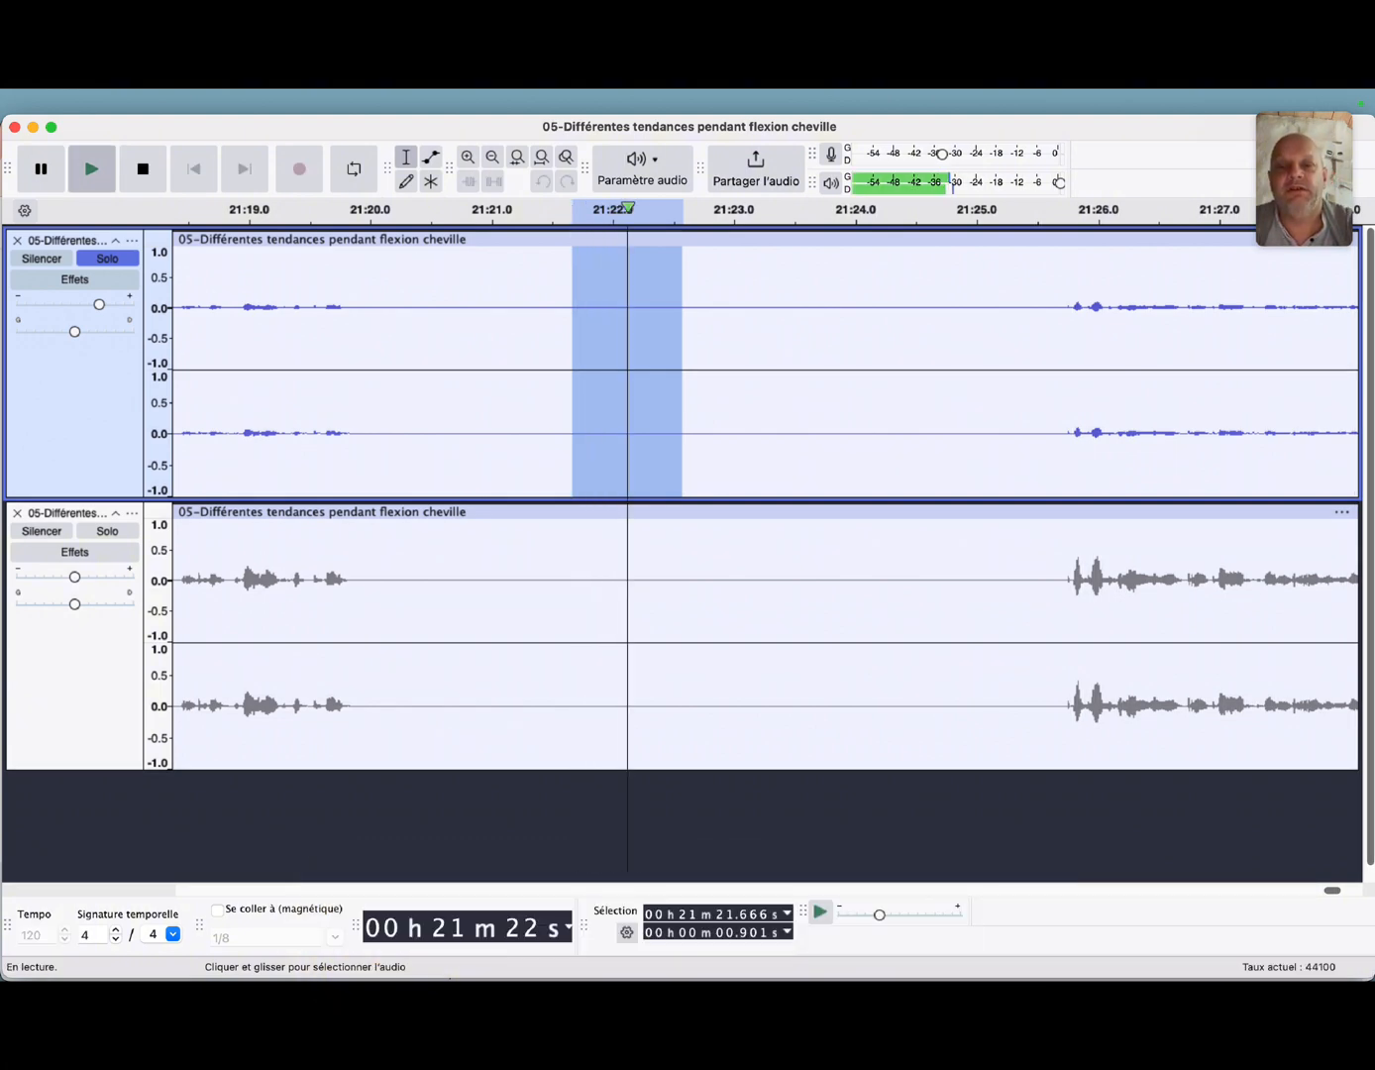
key("space")
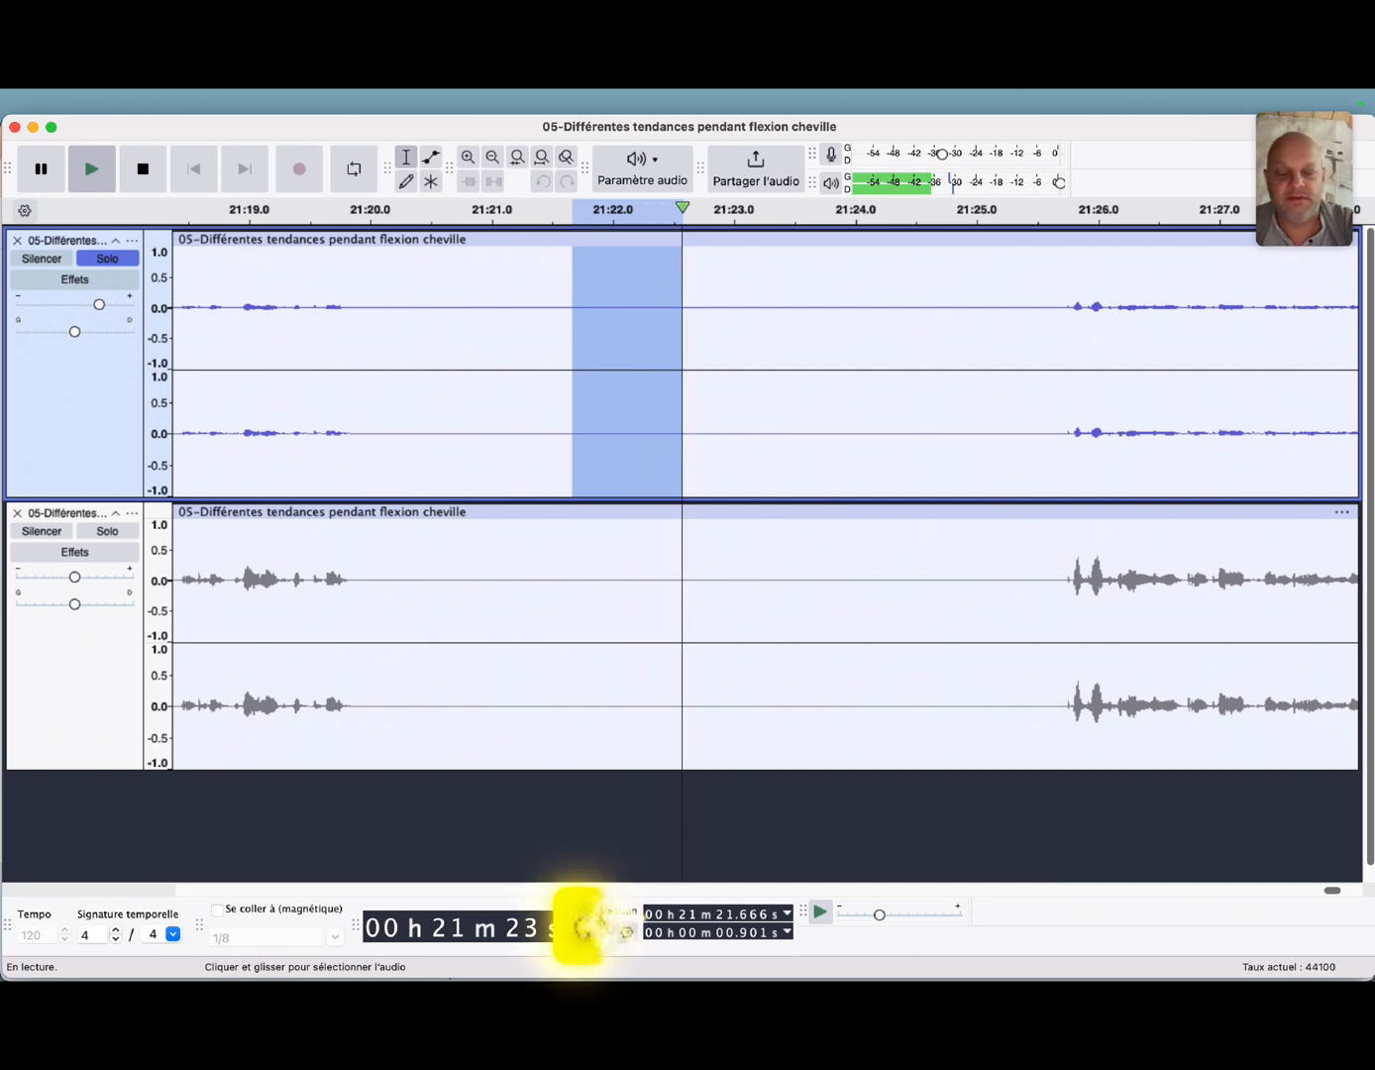
key("space")
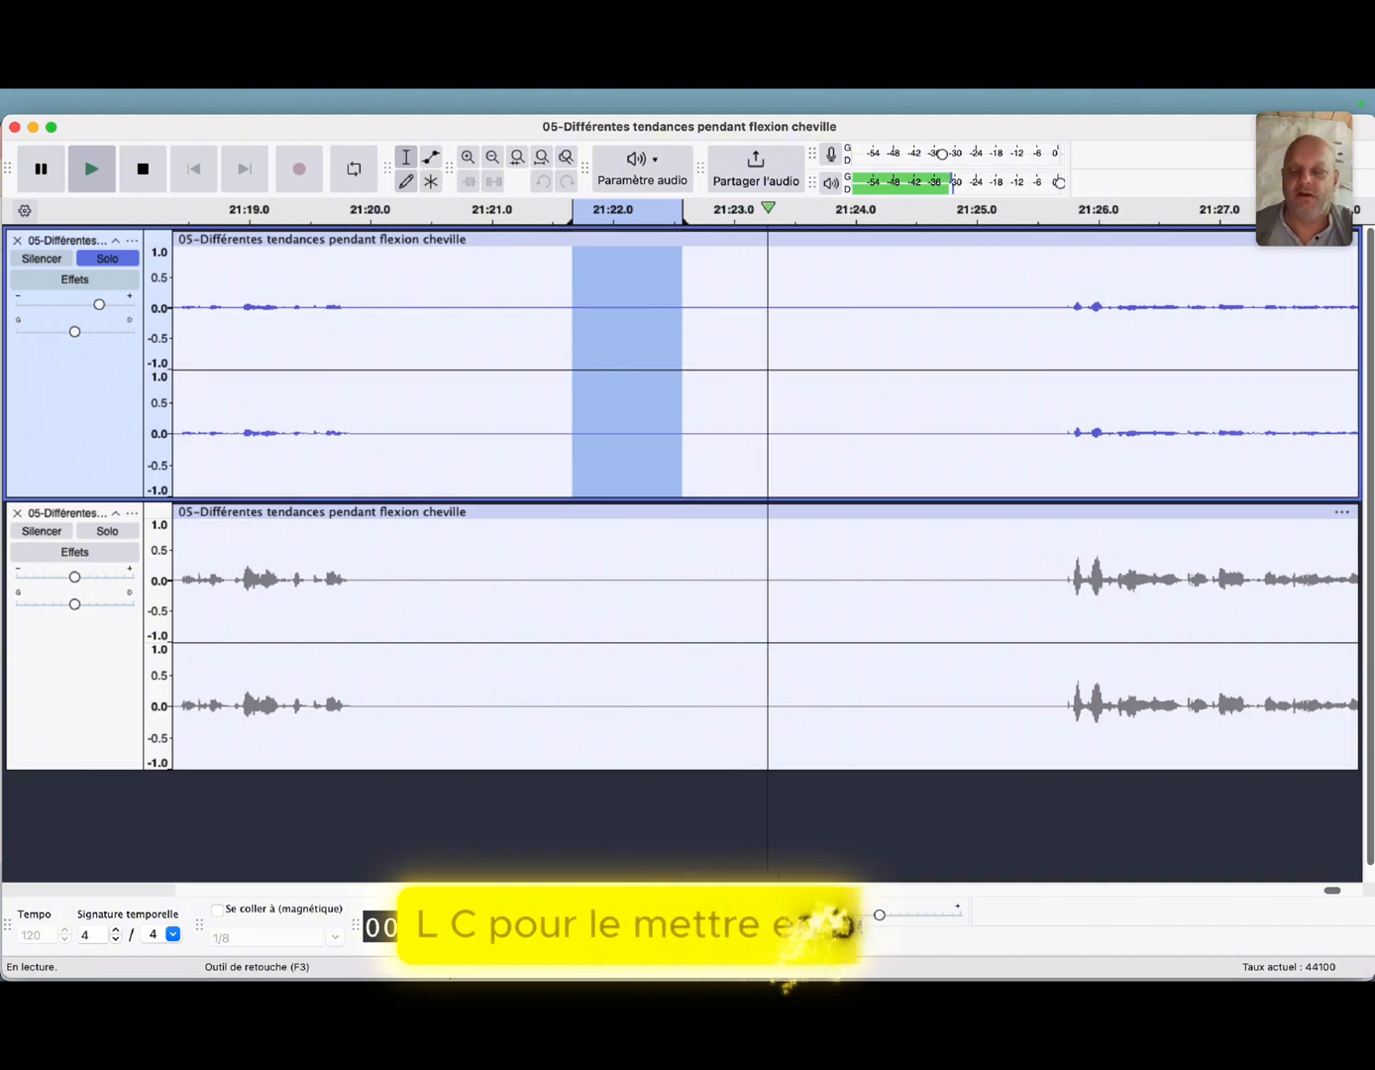
key("space")
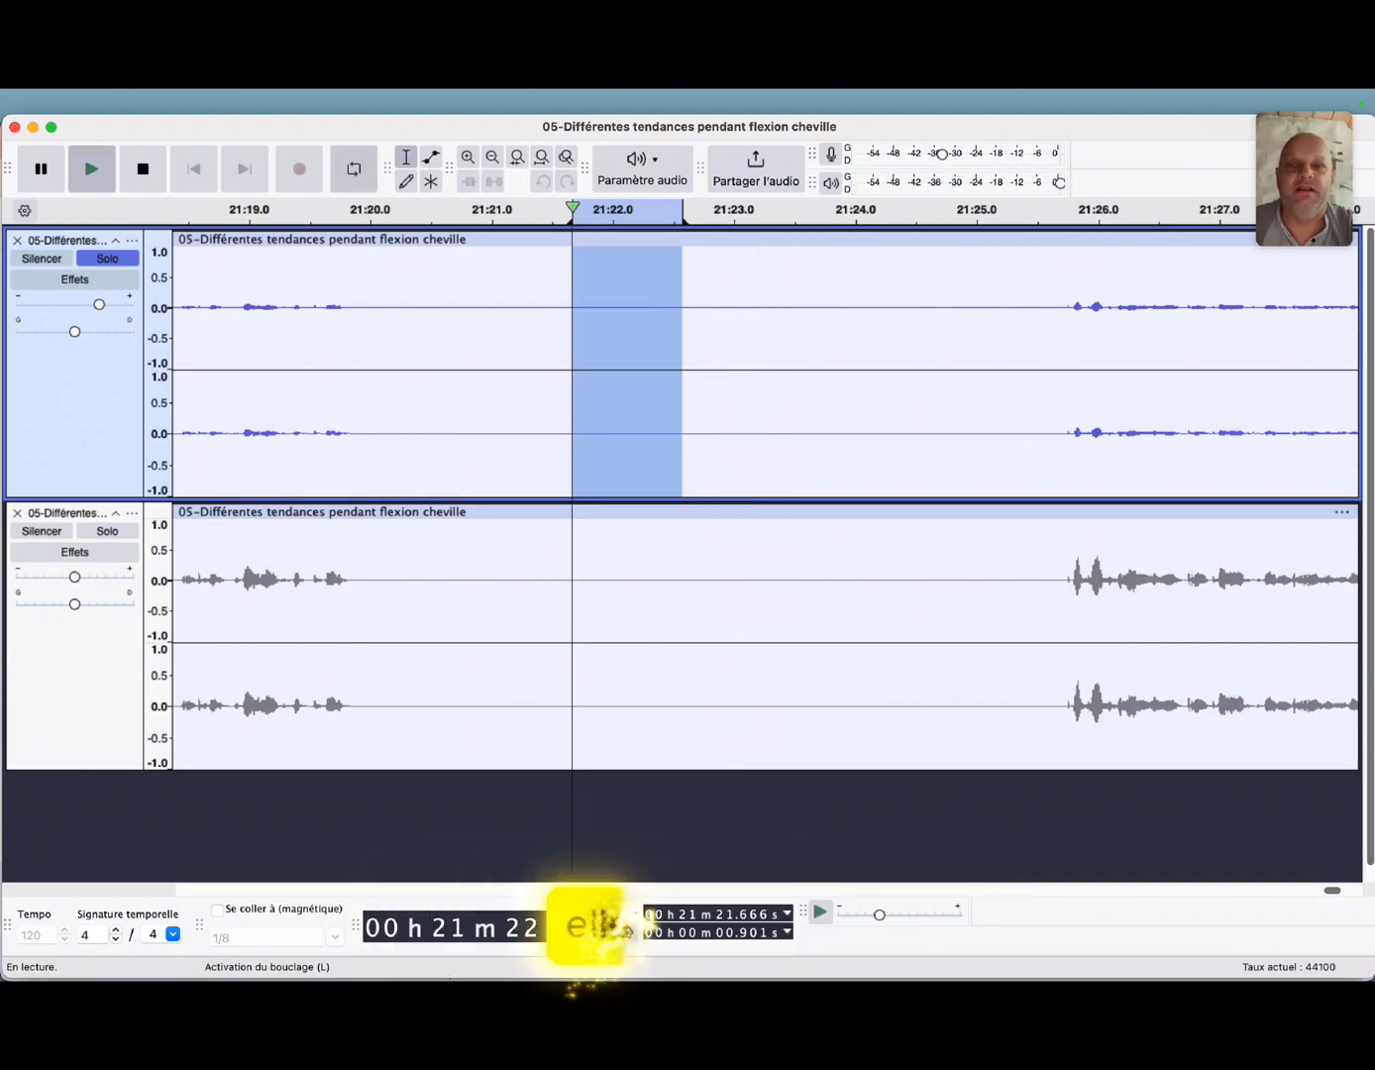
key("space")
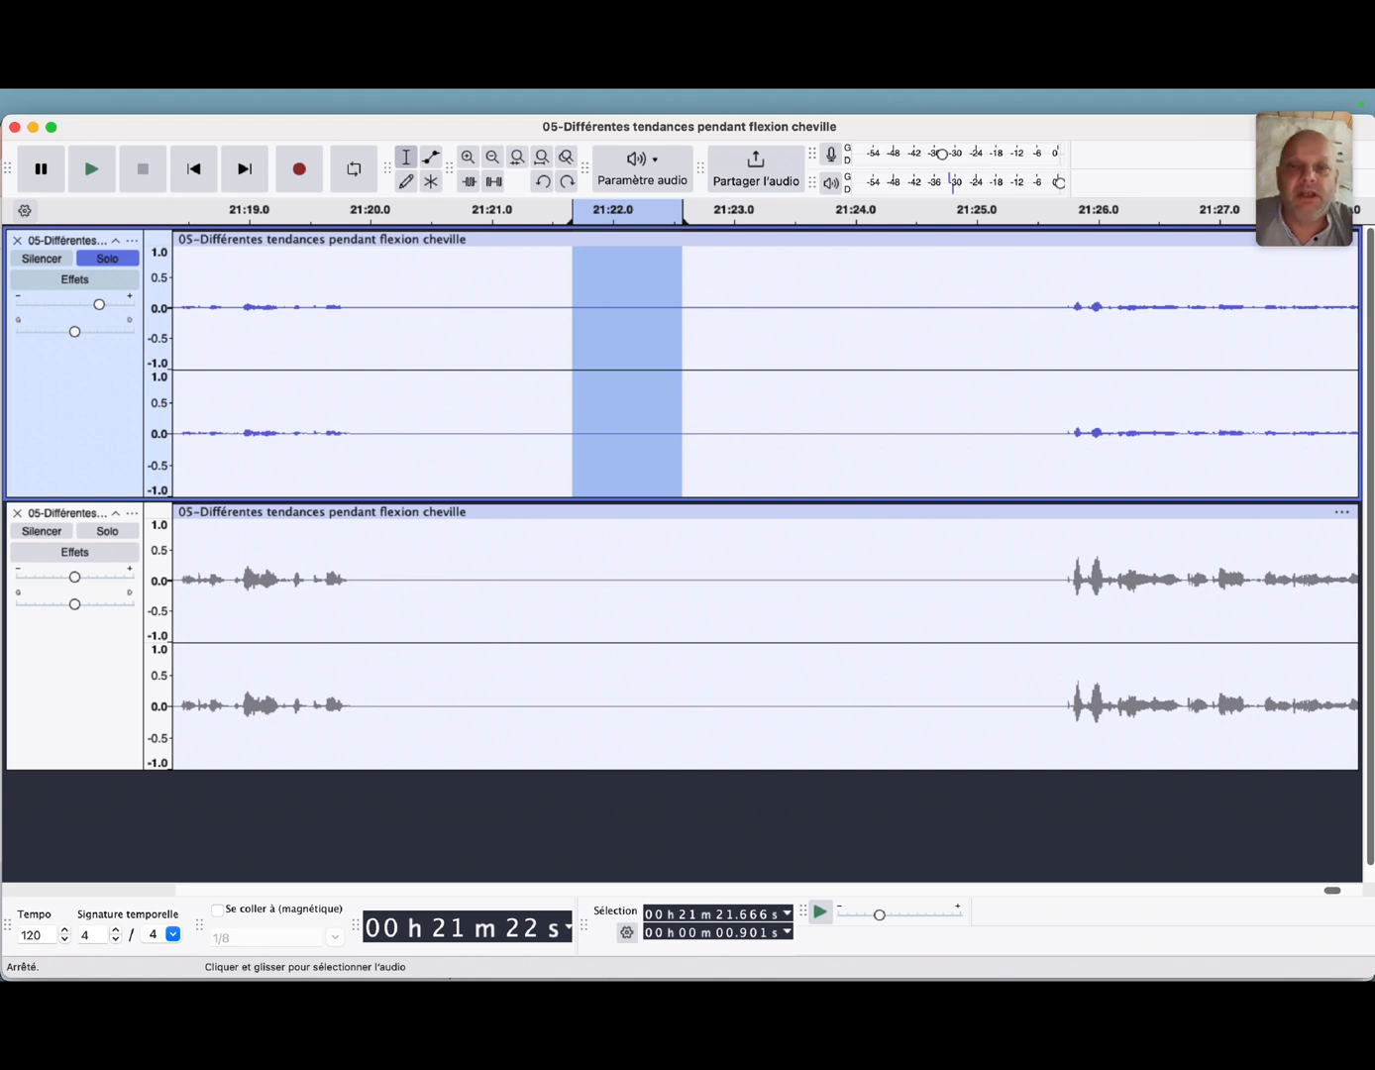
- Play the quiet passage from about 21:21.8 and reselect the 0.9 s noise sample starting at about 21:21.67
left_click(584, 309)
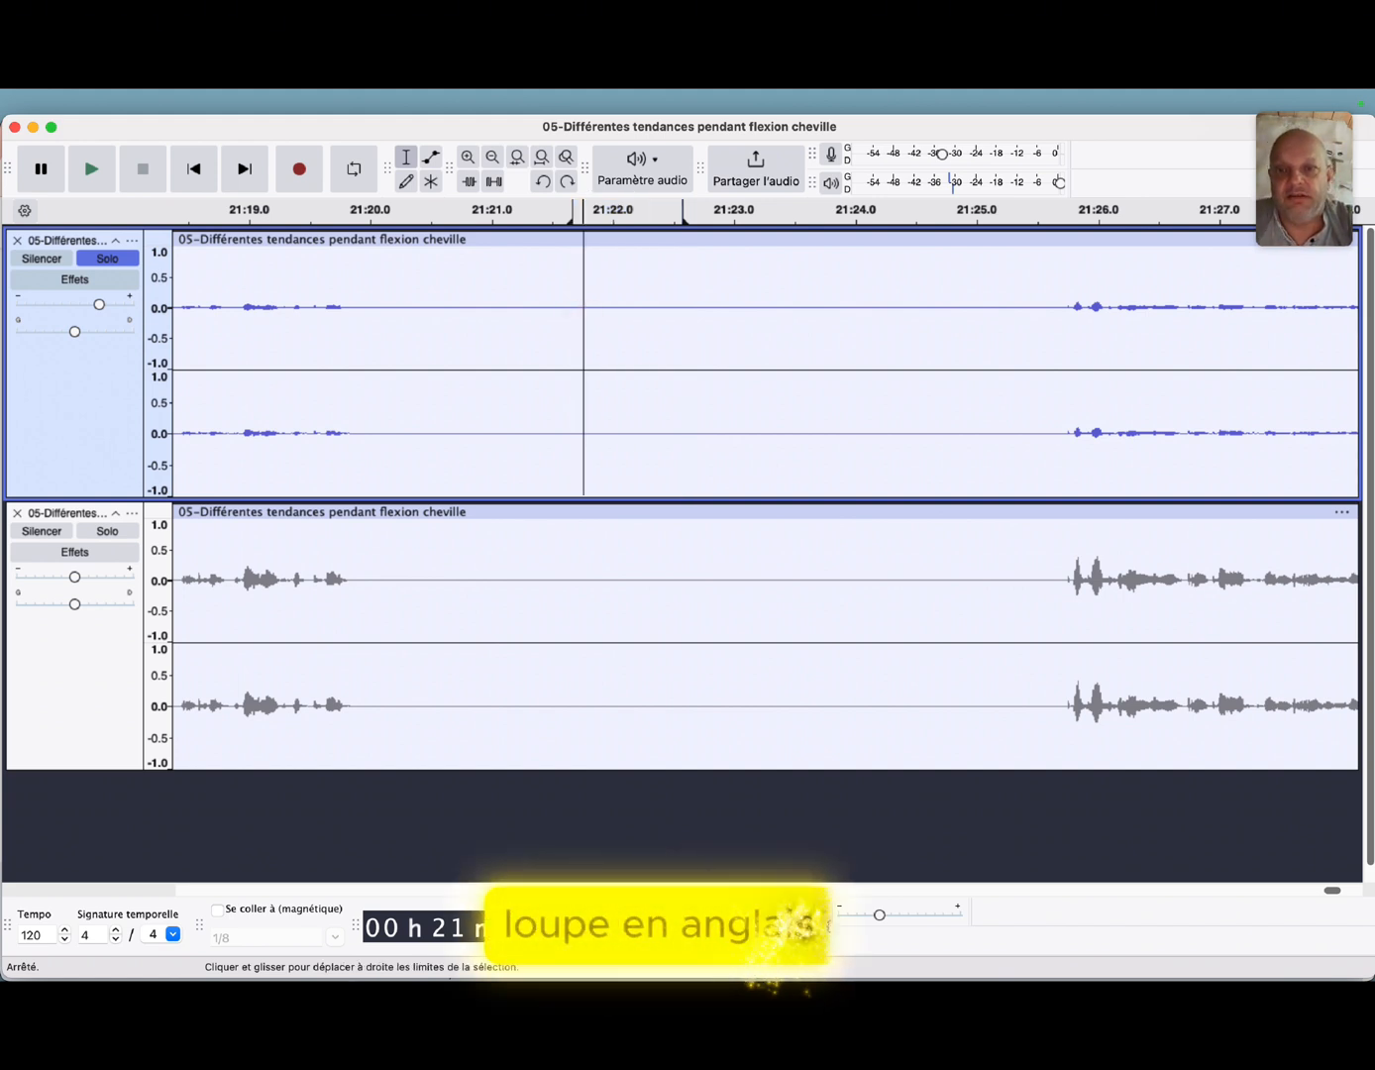
key("space")
key("space")
left_click_drag(573, 309, 682, 311)
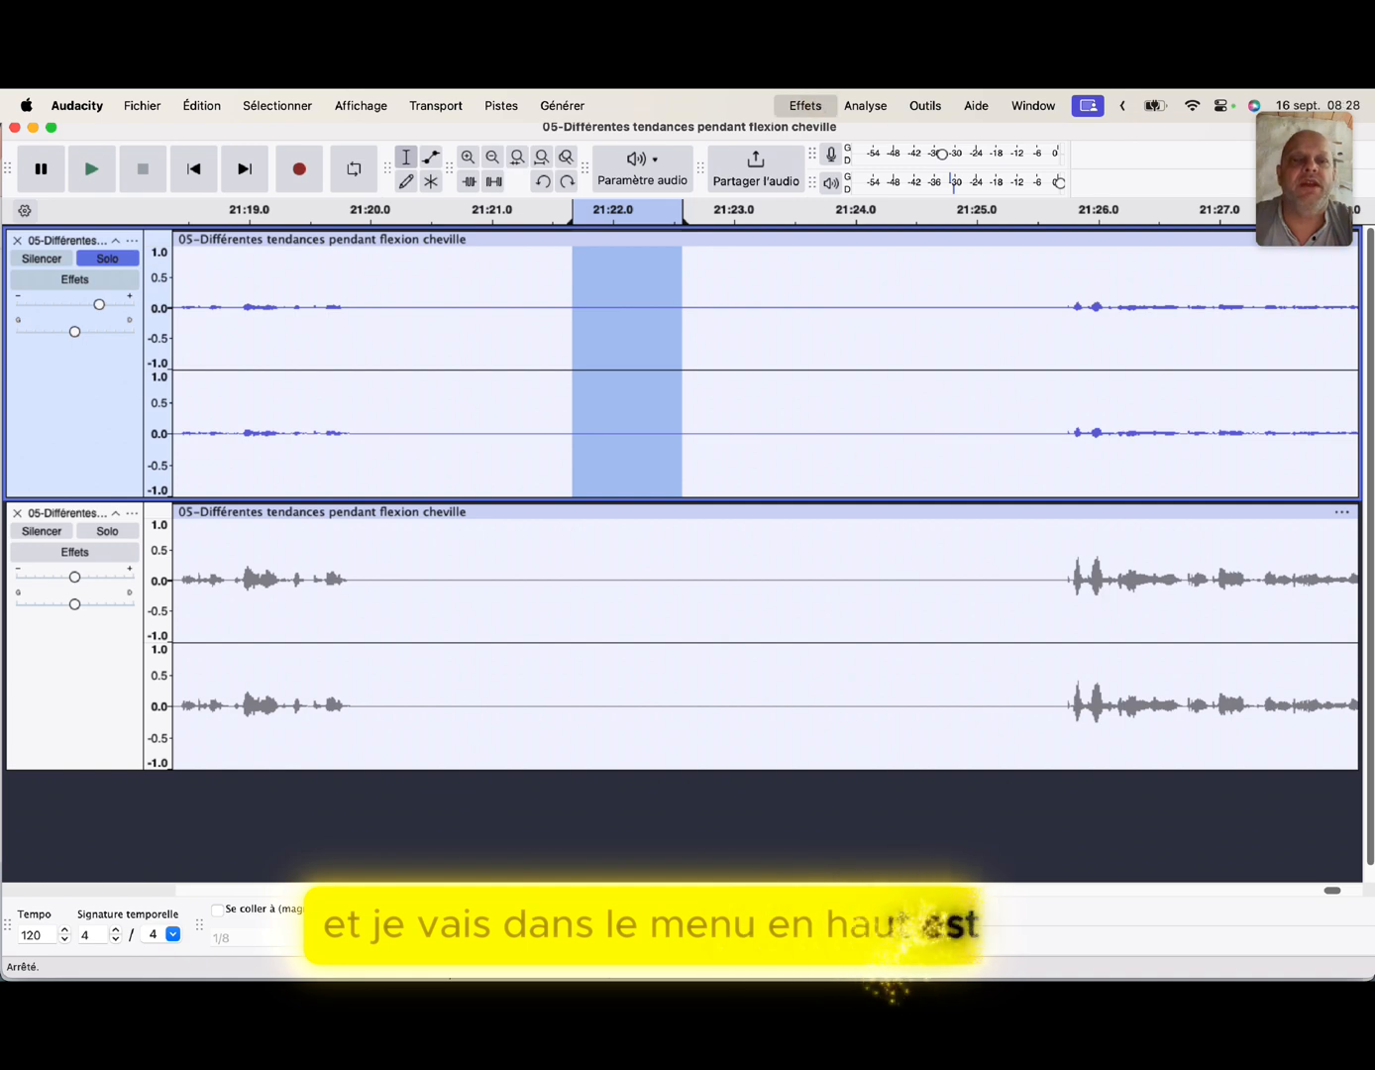
- Capture the noise profile from the selected background noise with the Réduction de bruit effect
left_click(804, 105)
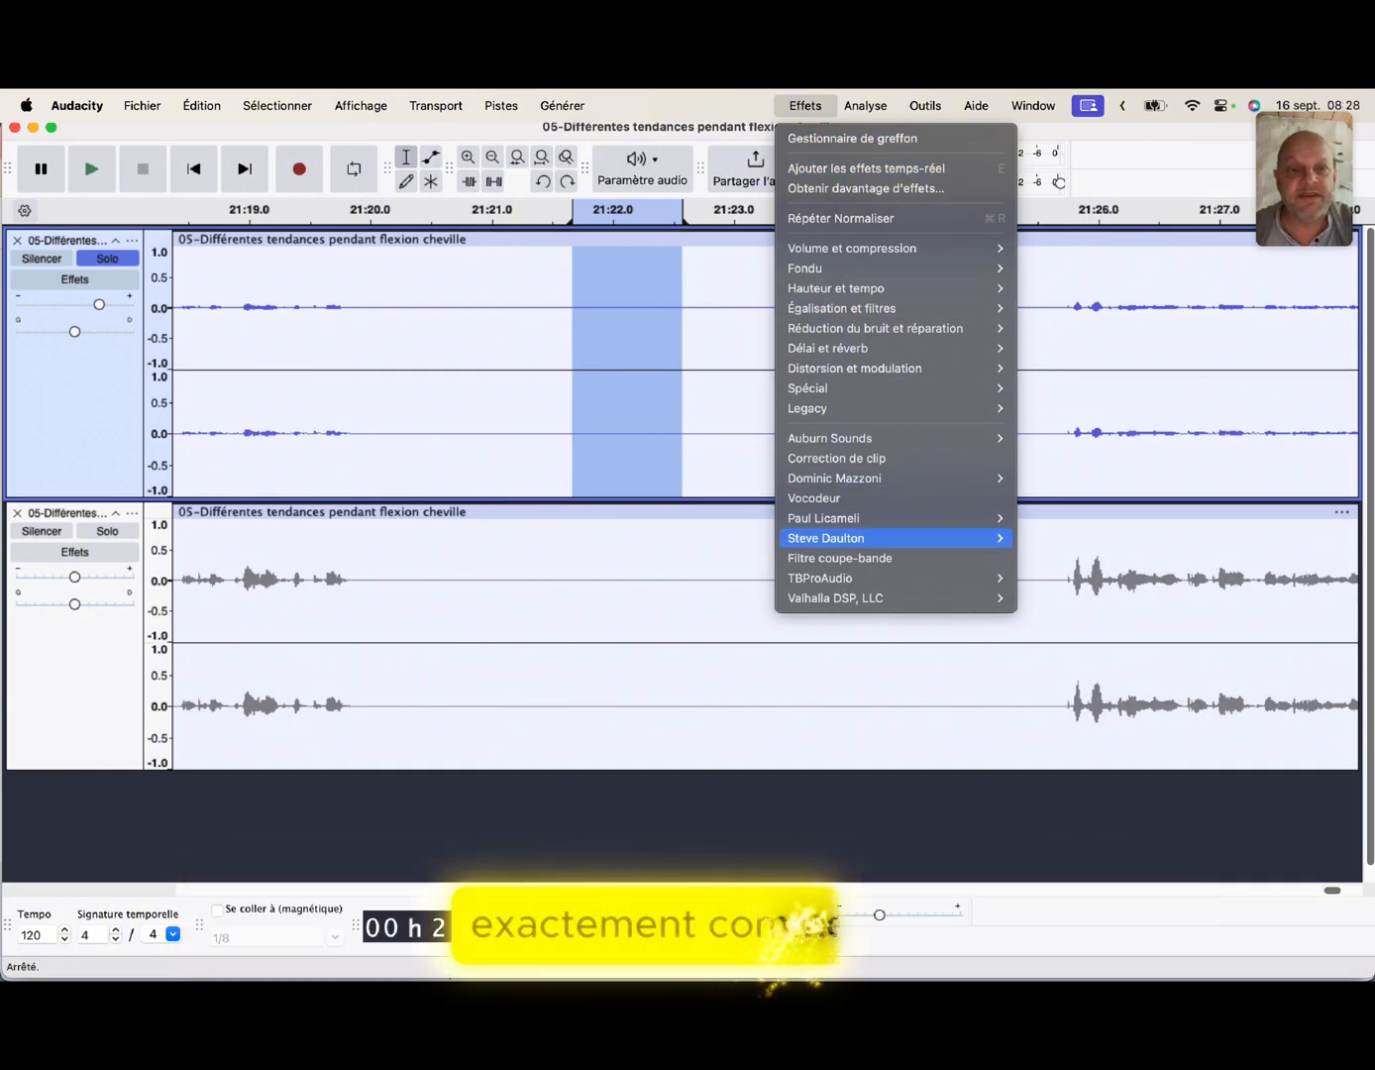
mouse_move(925, 106)
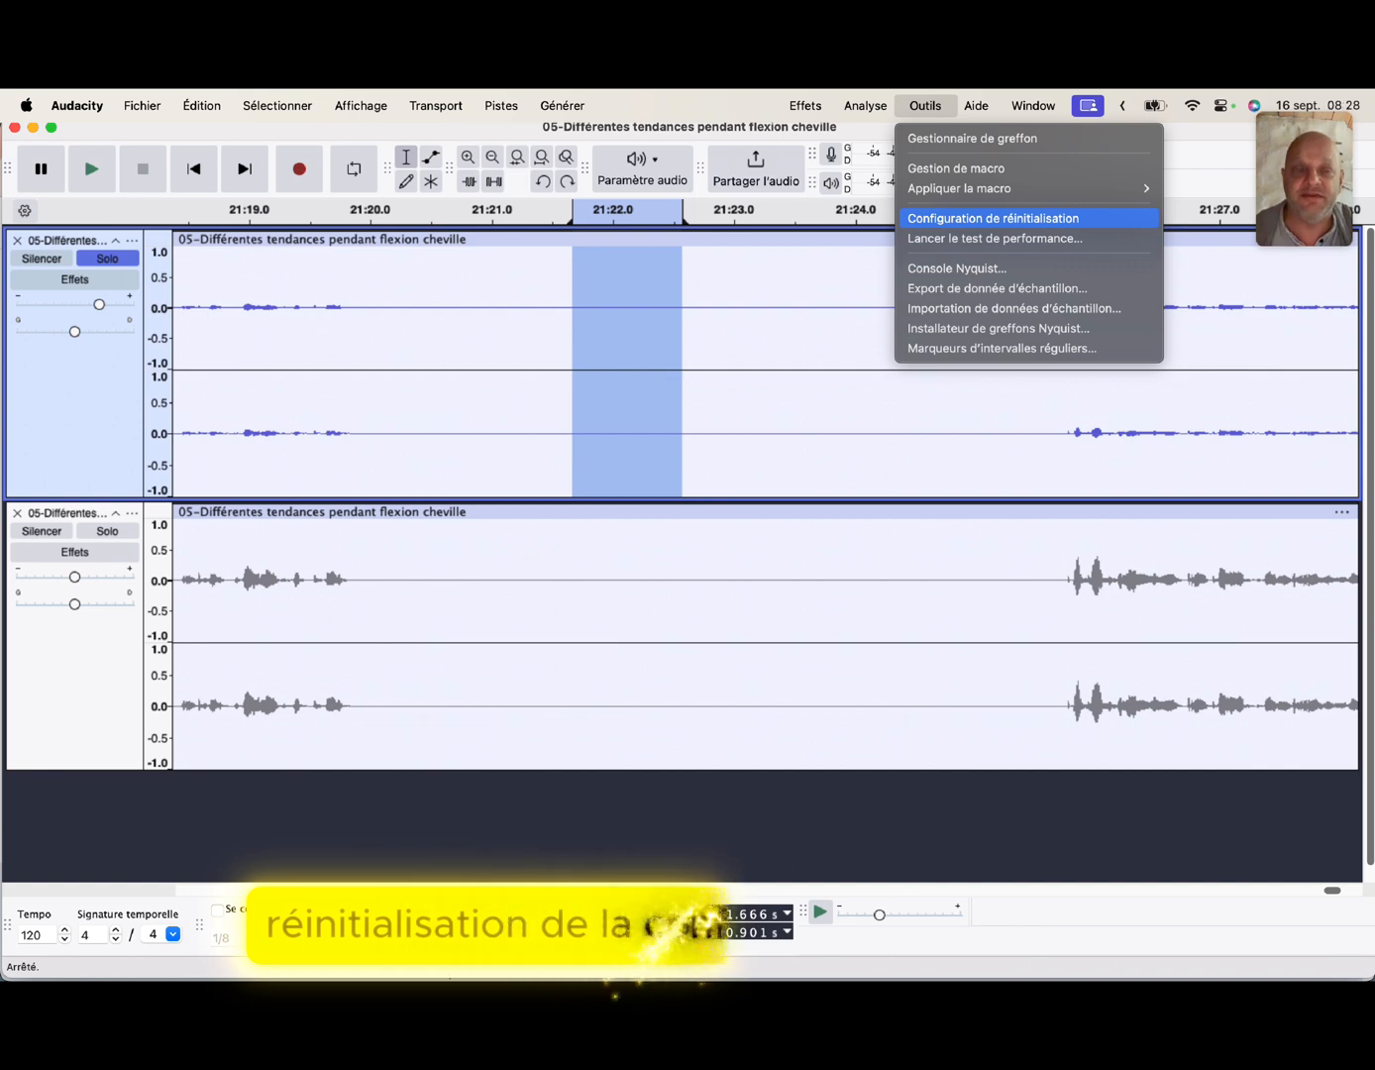
mouse_move(805, 107)
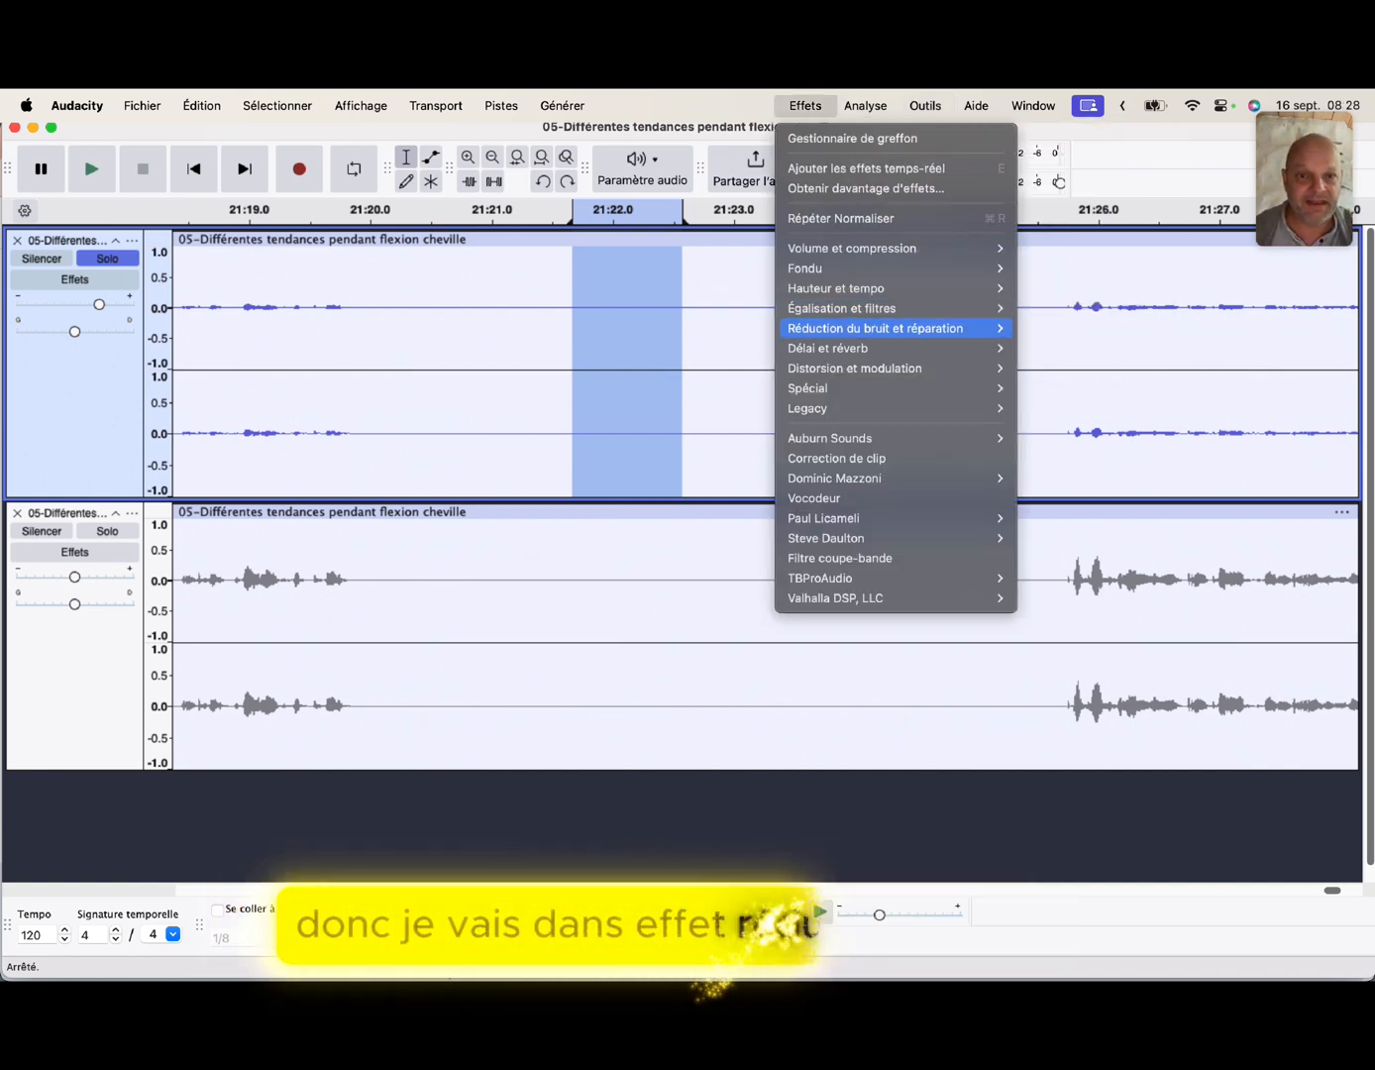
mouse_move(875, 328)
left_click(1077, 328)
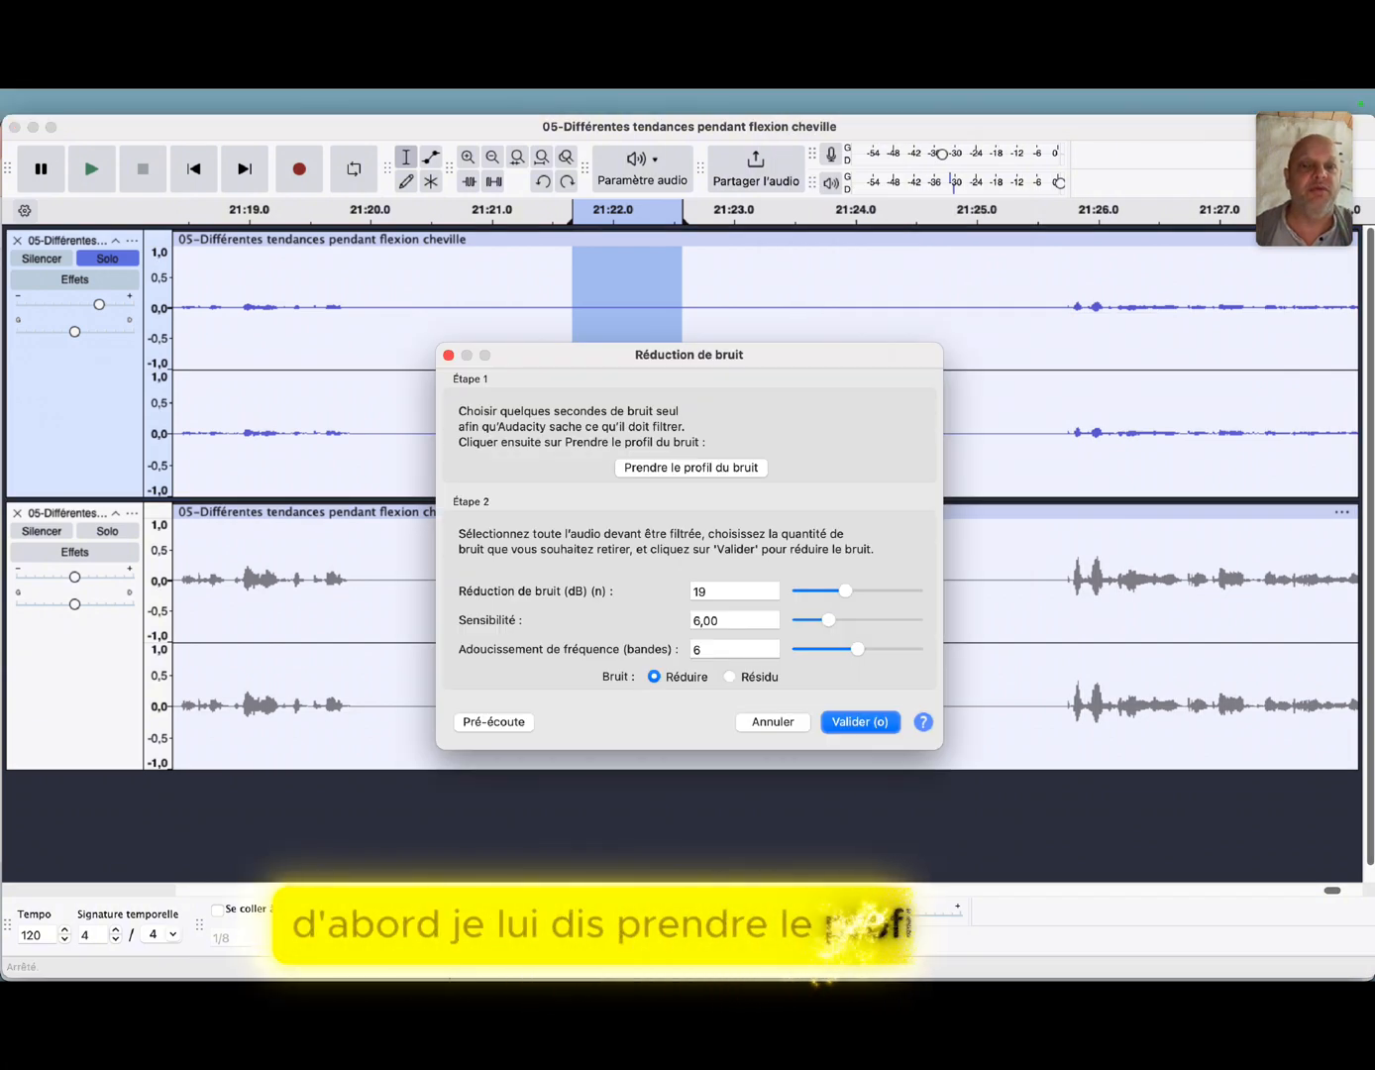
left_click_drag(724, 354, 1054, 306)
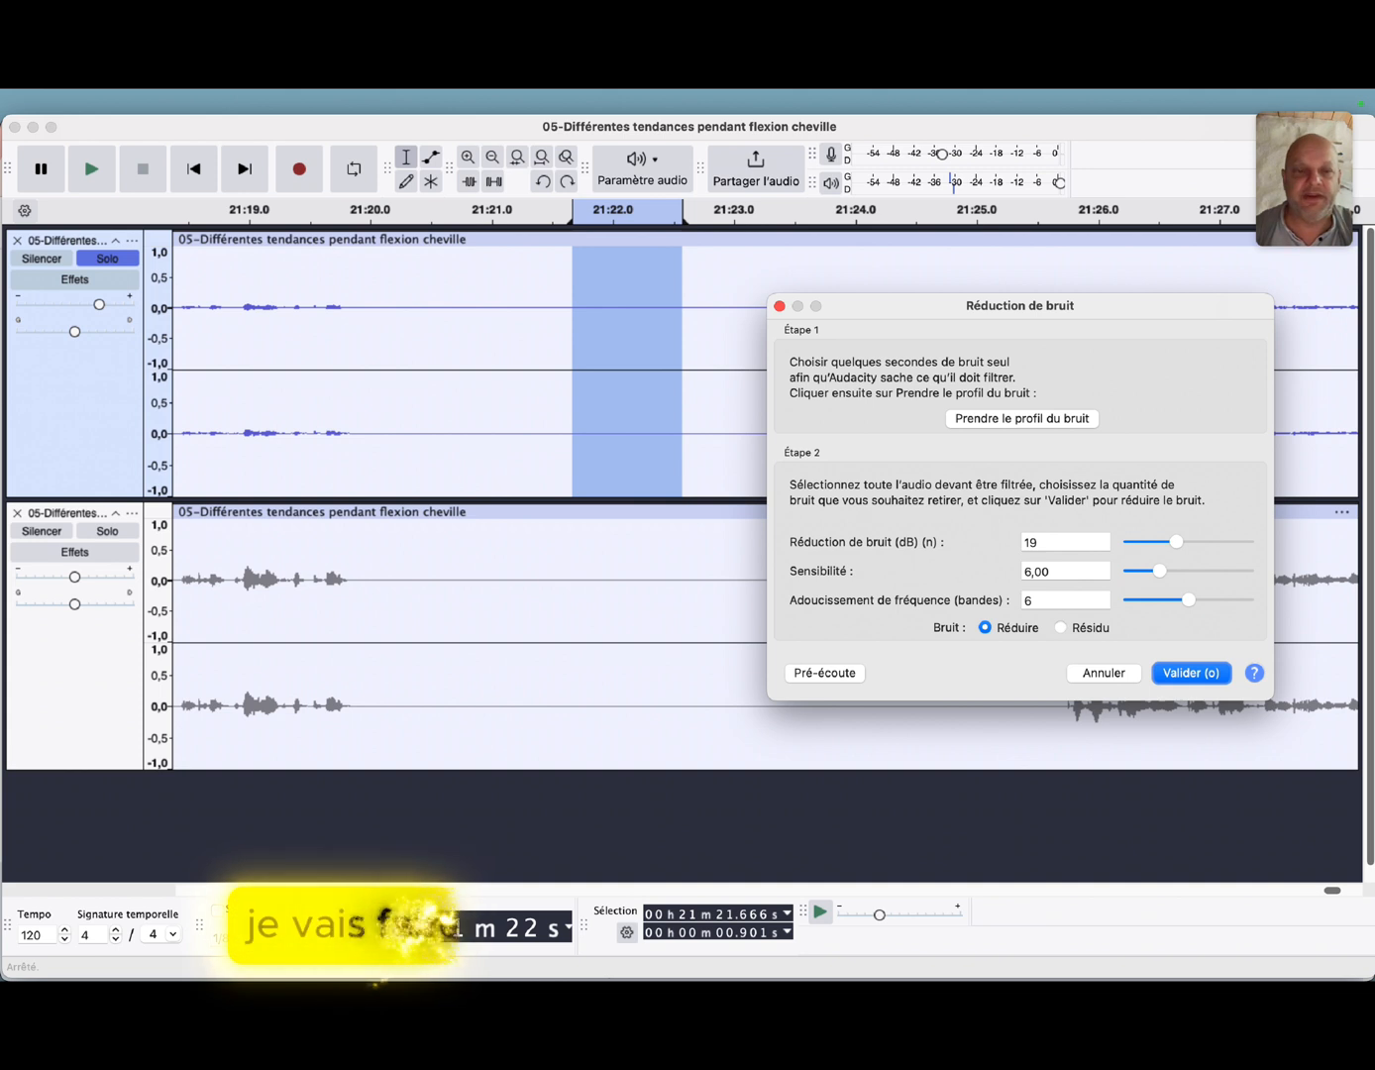
left_click(1023, 419)
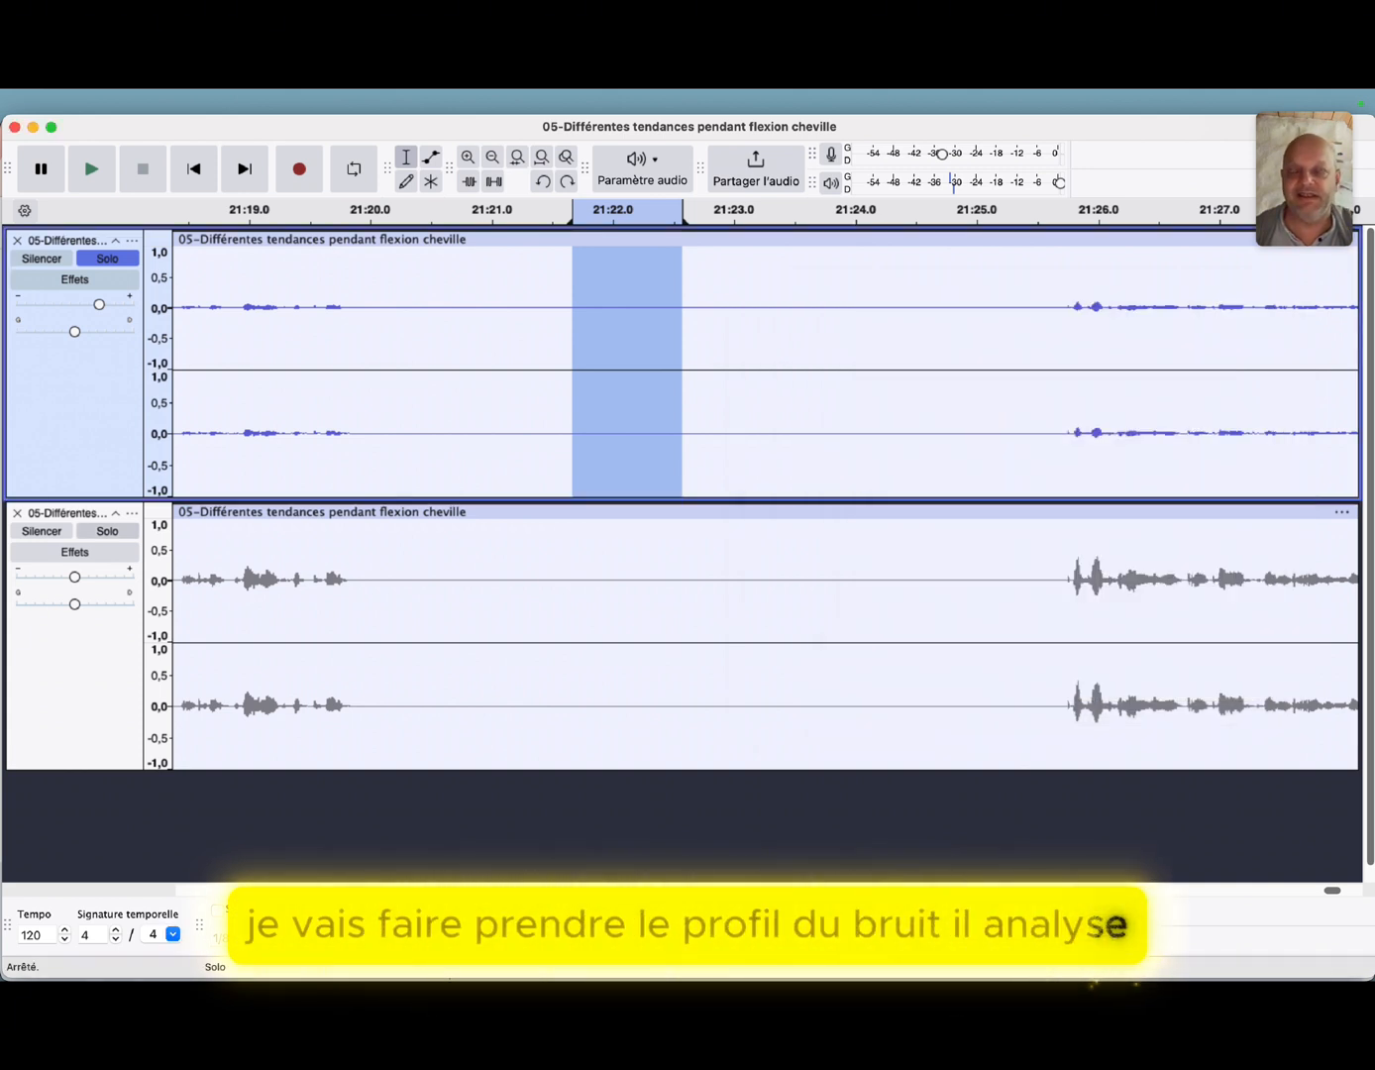
- Select the whole upper track and collapse the lower track
left_click(104, 407)
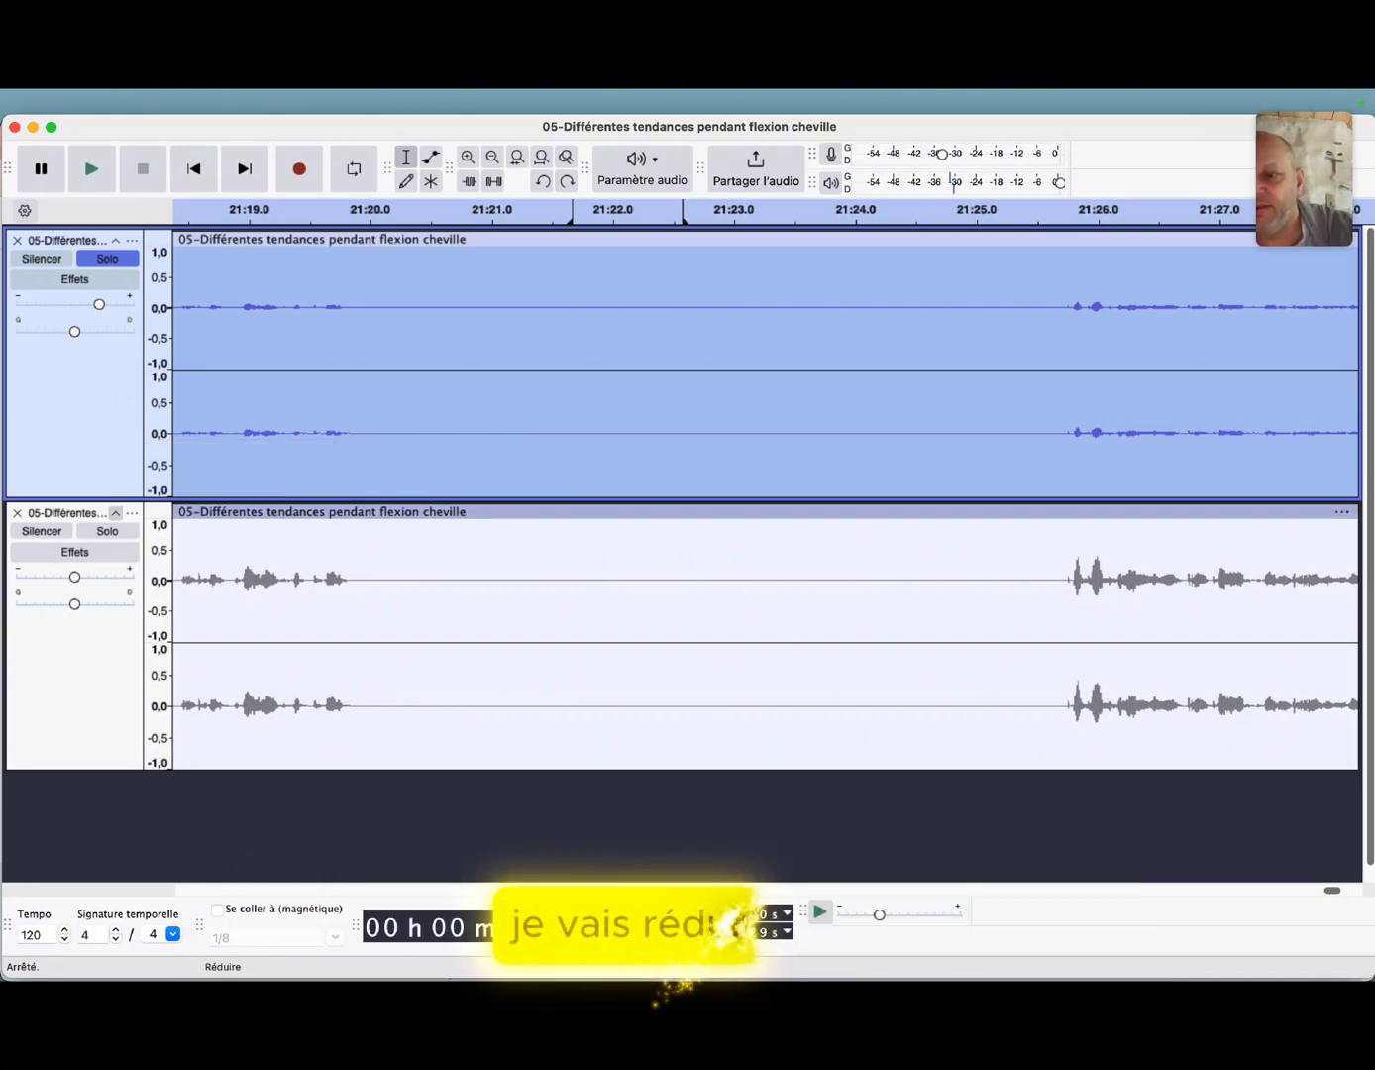
left_click(115, 512)
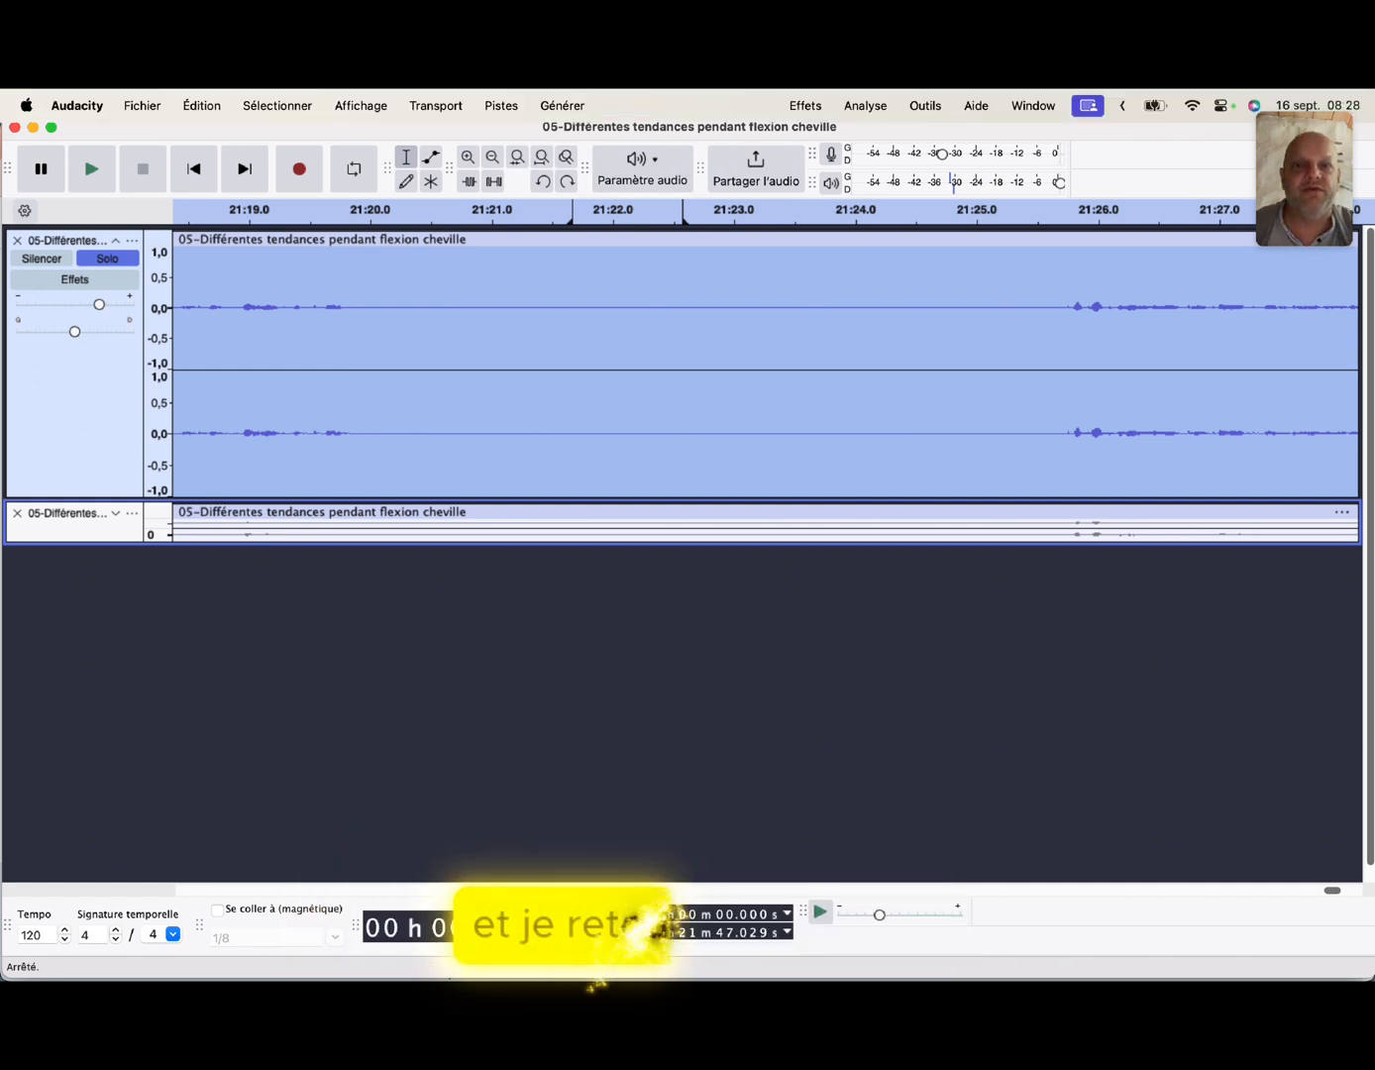
- Open Réduction de bruit for the whole upper track and preview its result at 19 dB
left_click(804, 106)
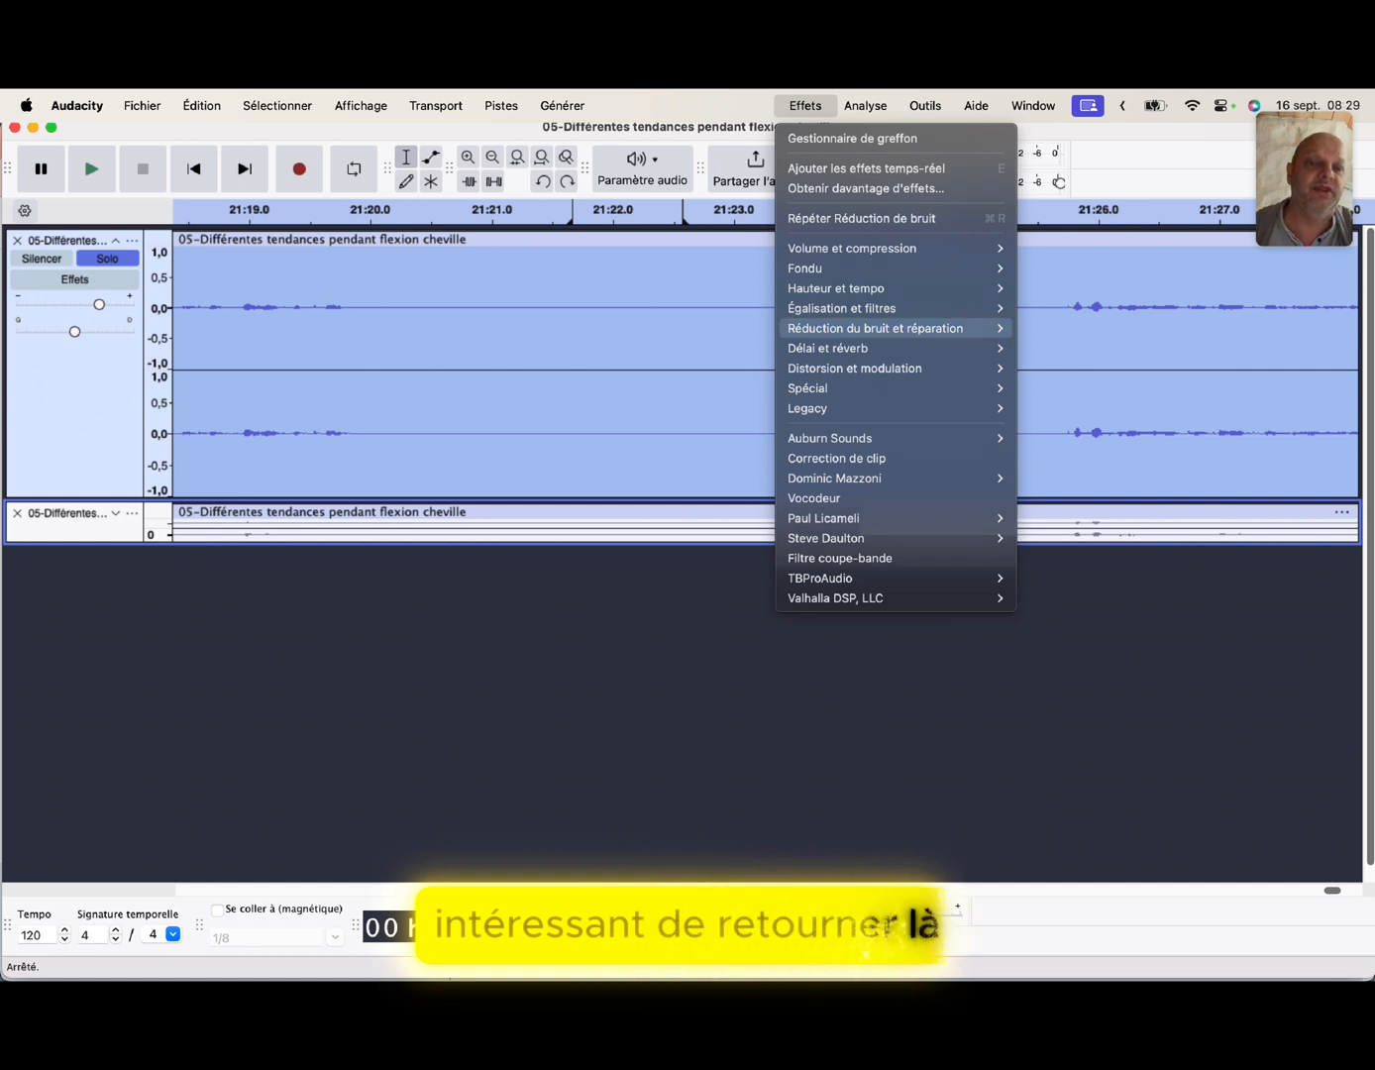
mouse_move(892, 328)
left_click(1076, 329)
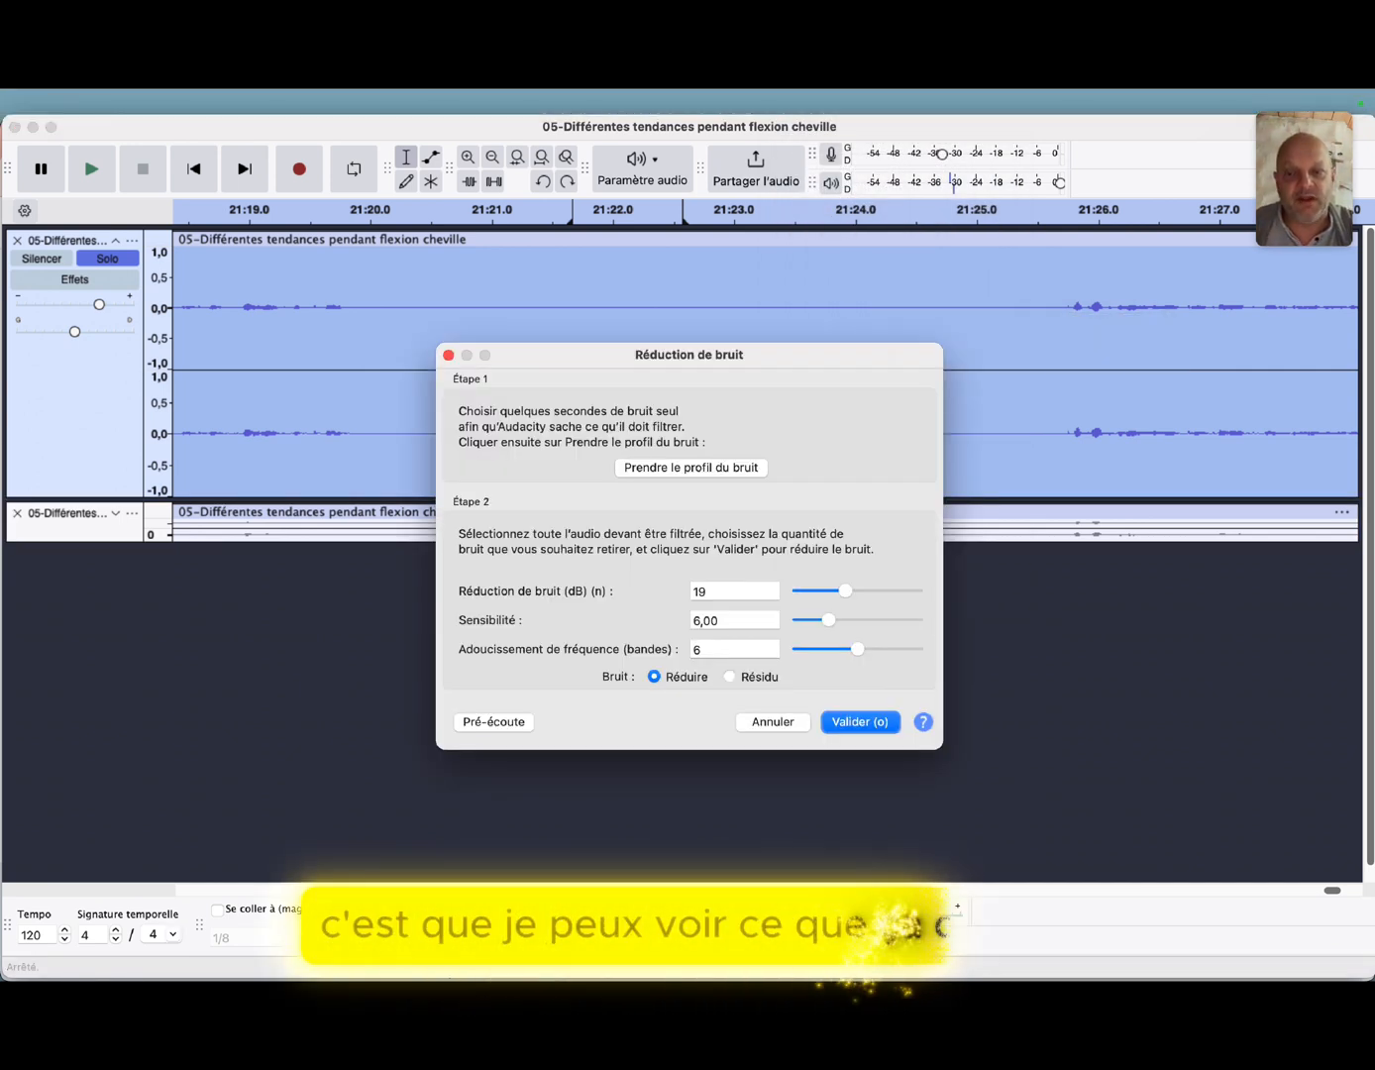
left_click(488, 722)
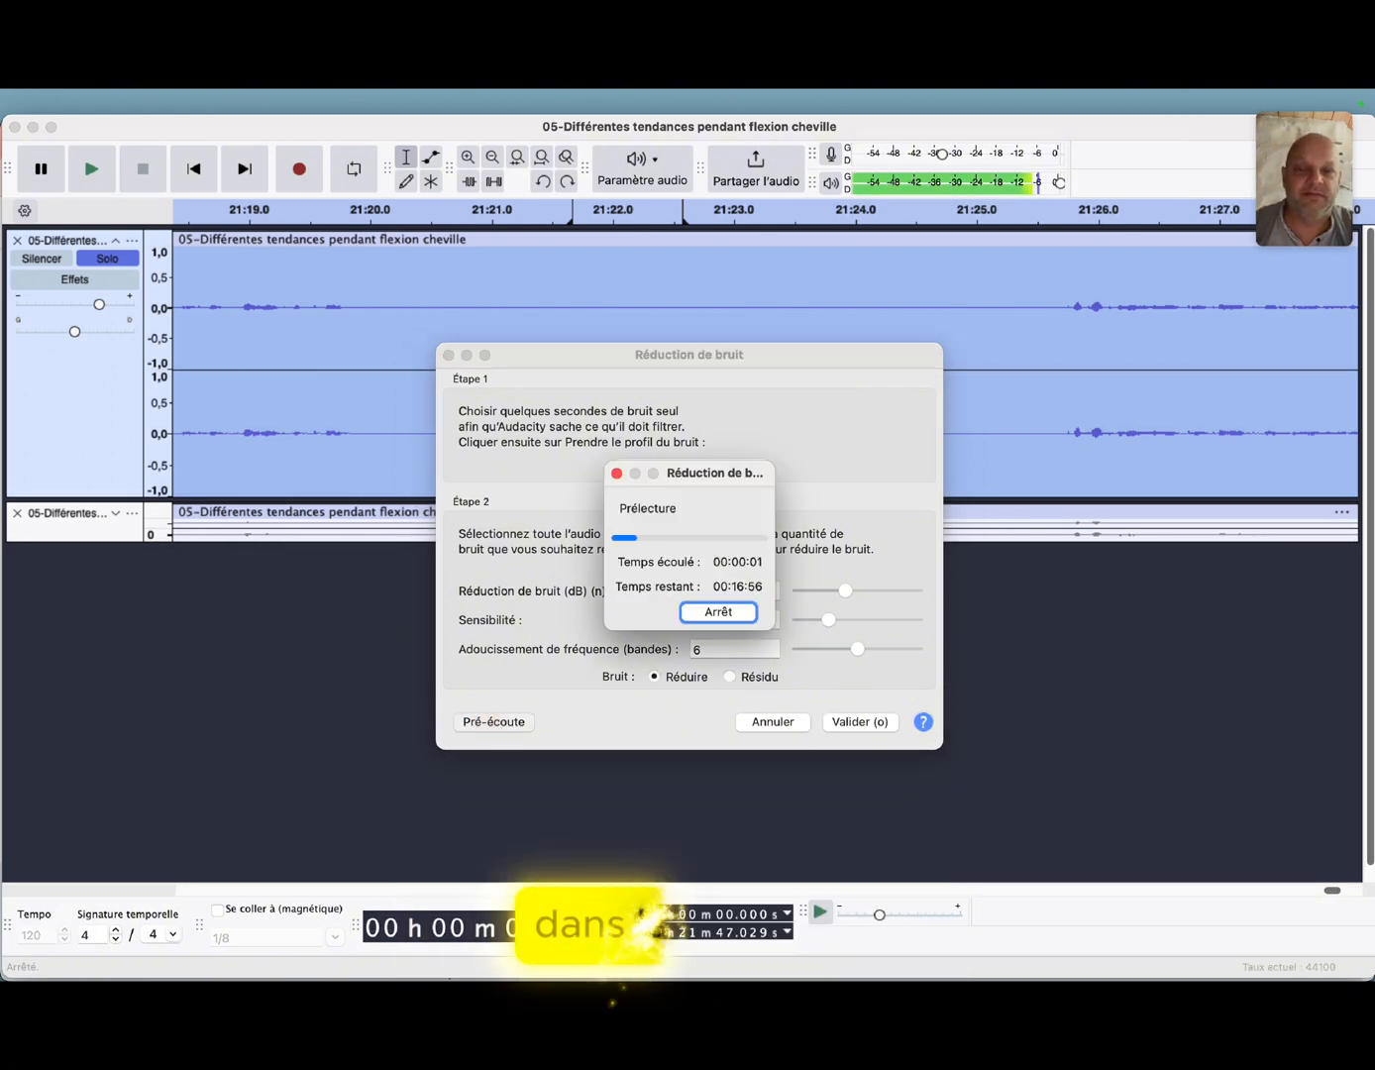
key("Return")
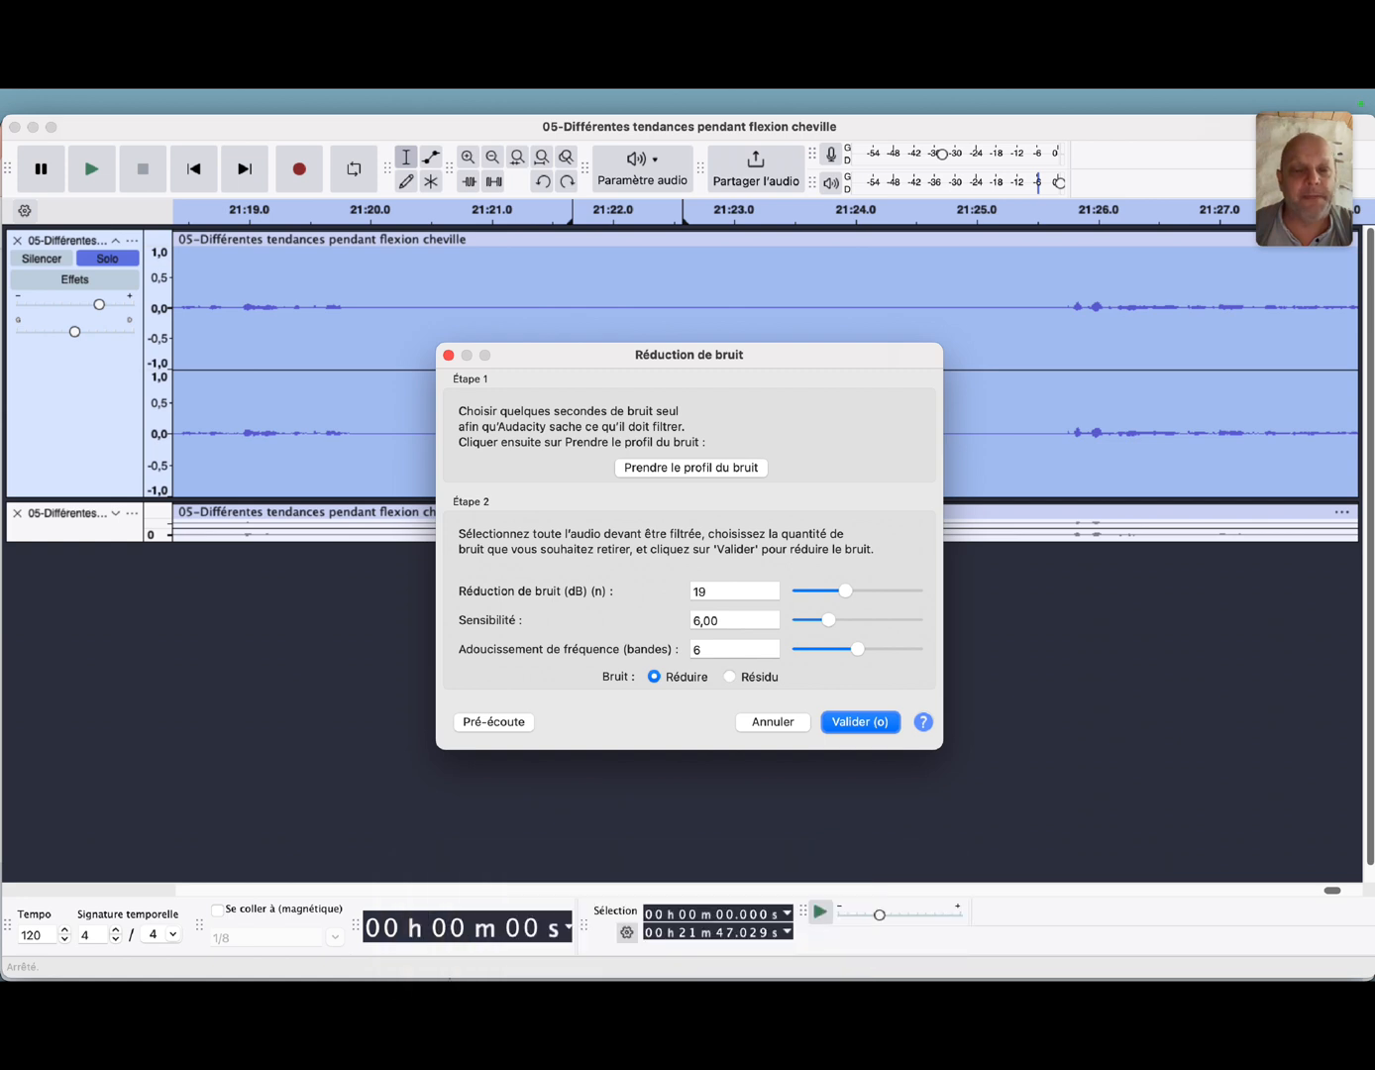
- Try a noise reduction of 7 dB, set it back to 19 dB and preview the effect
left_click_drag(846, 592, 810, 597)
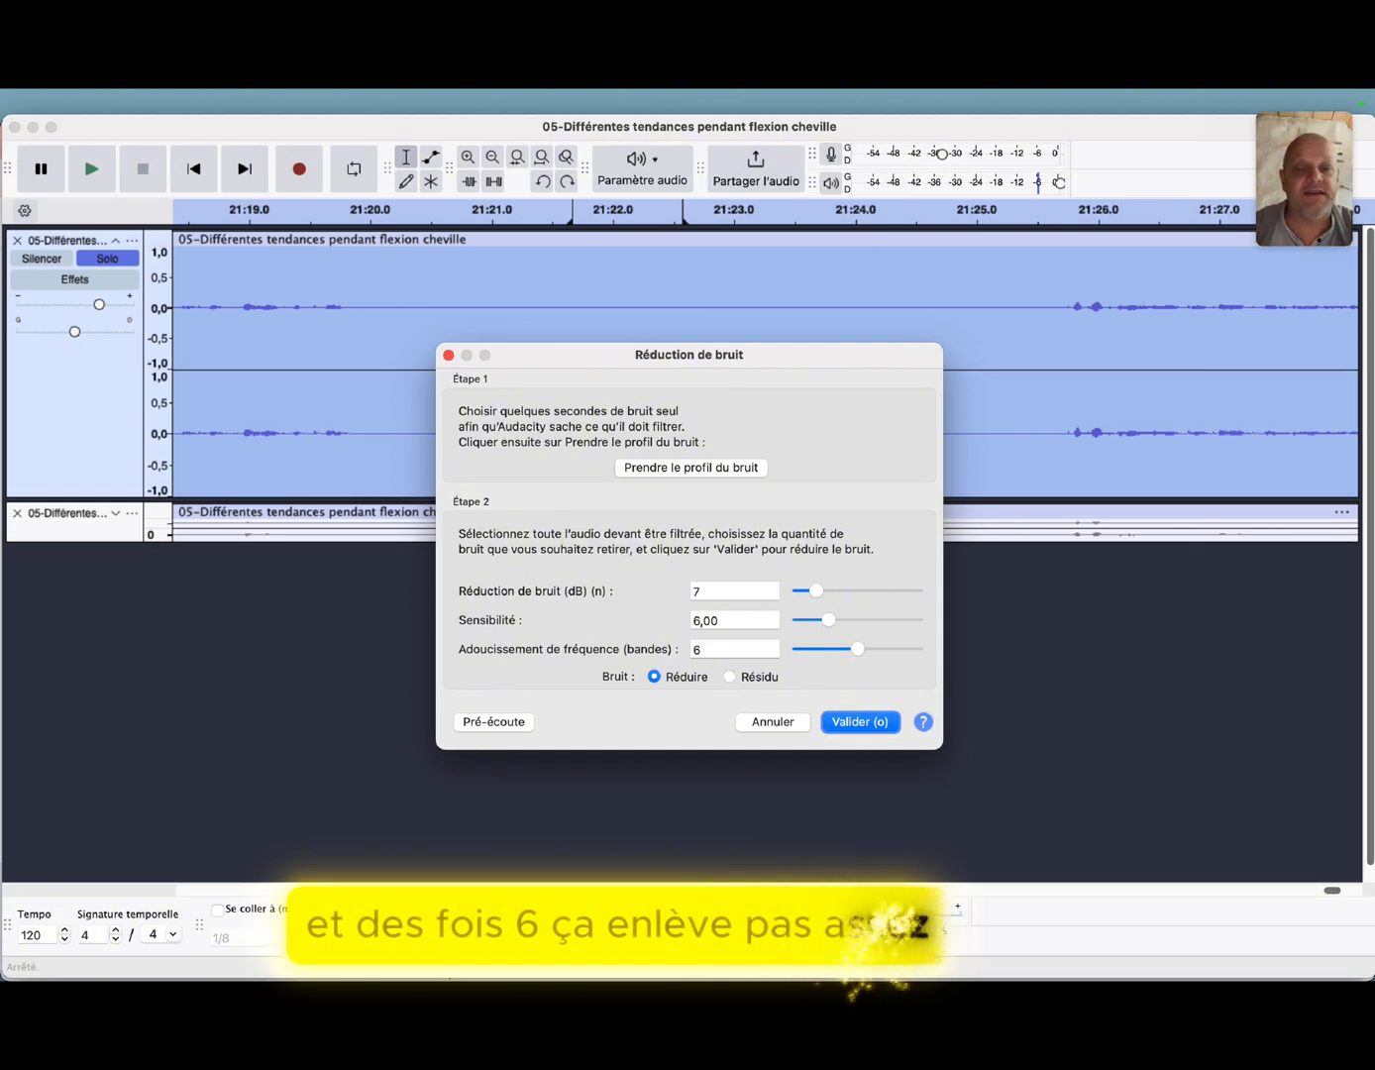
left_click_drag(815, 591, 847, 592)
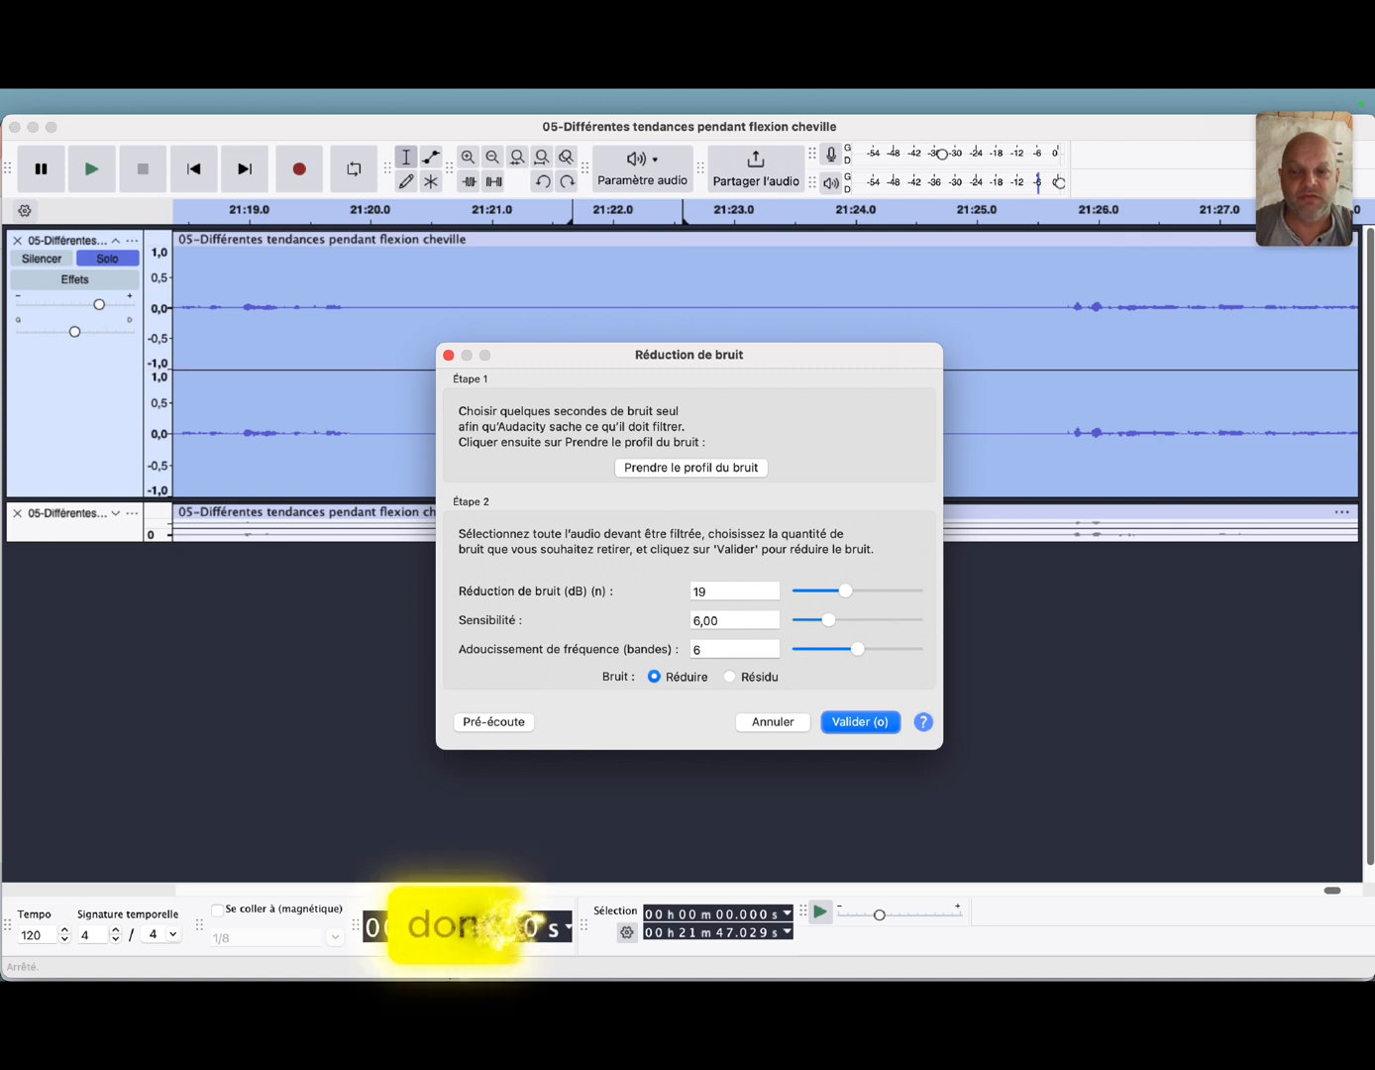
left_click(493, 720)
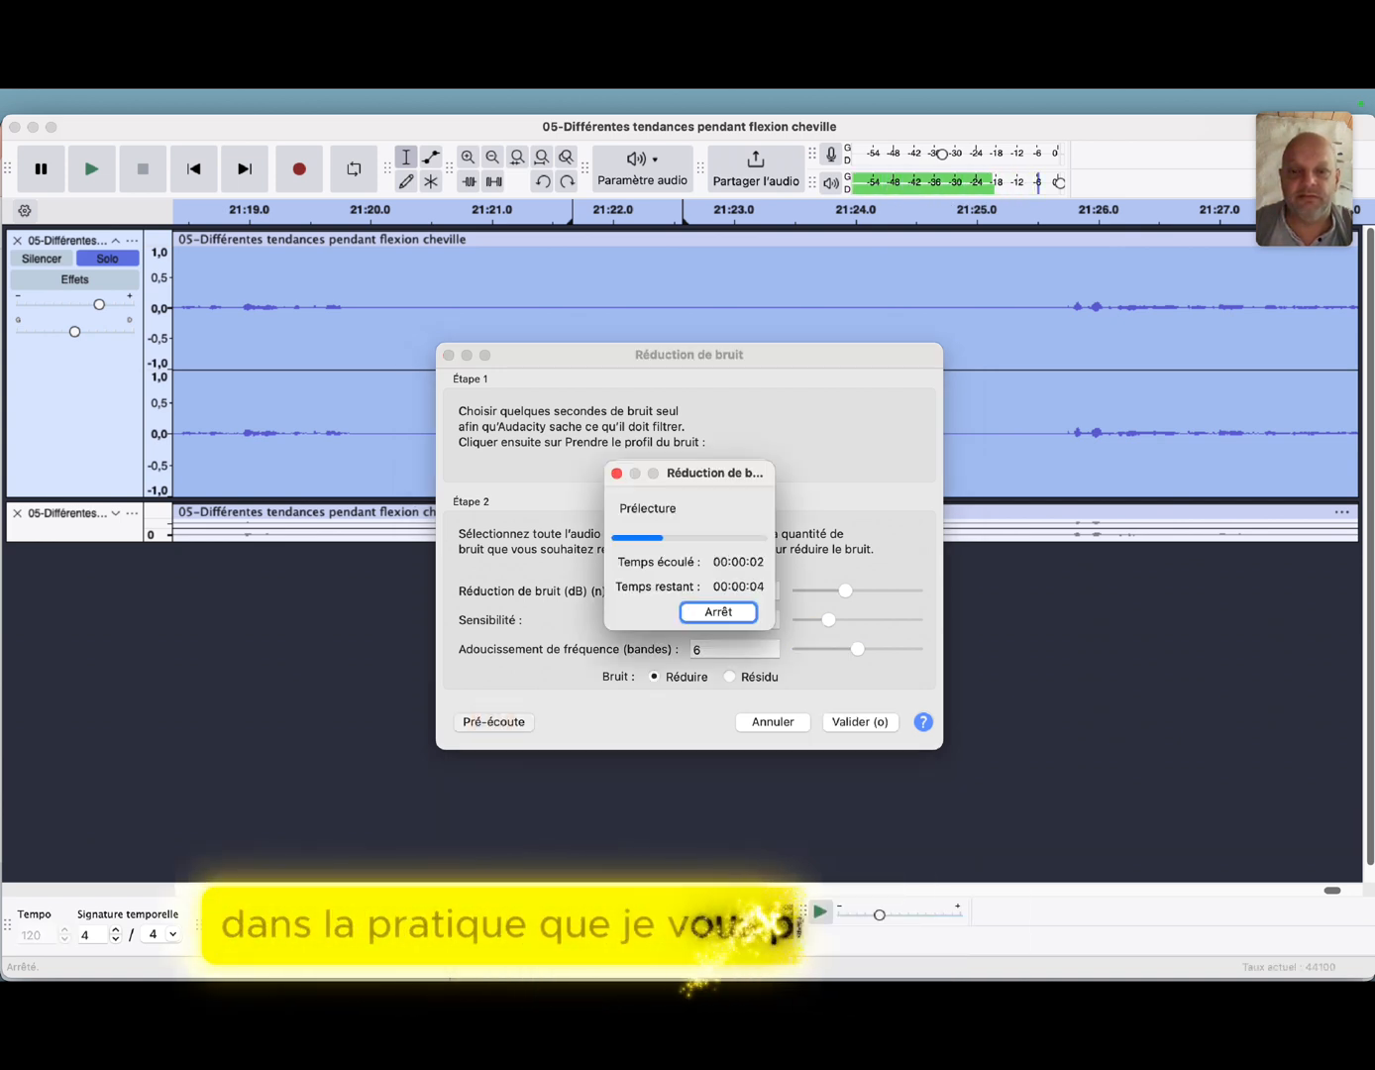
key("space")
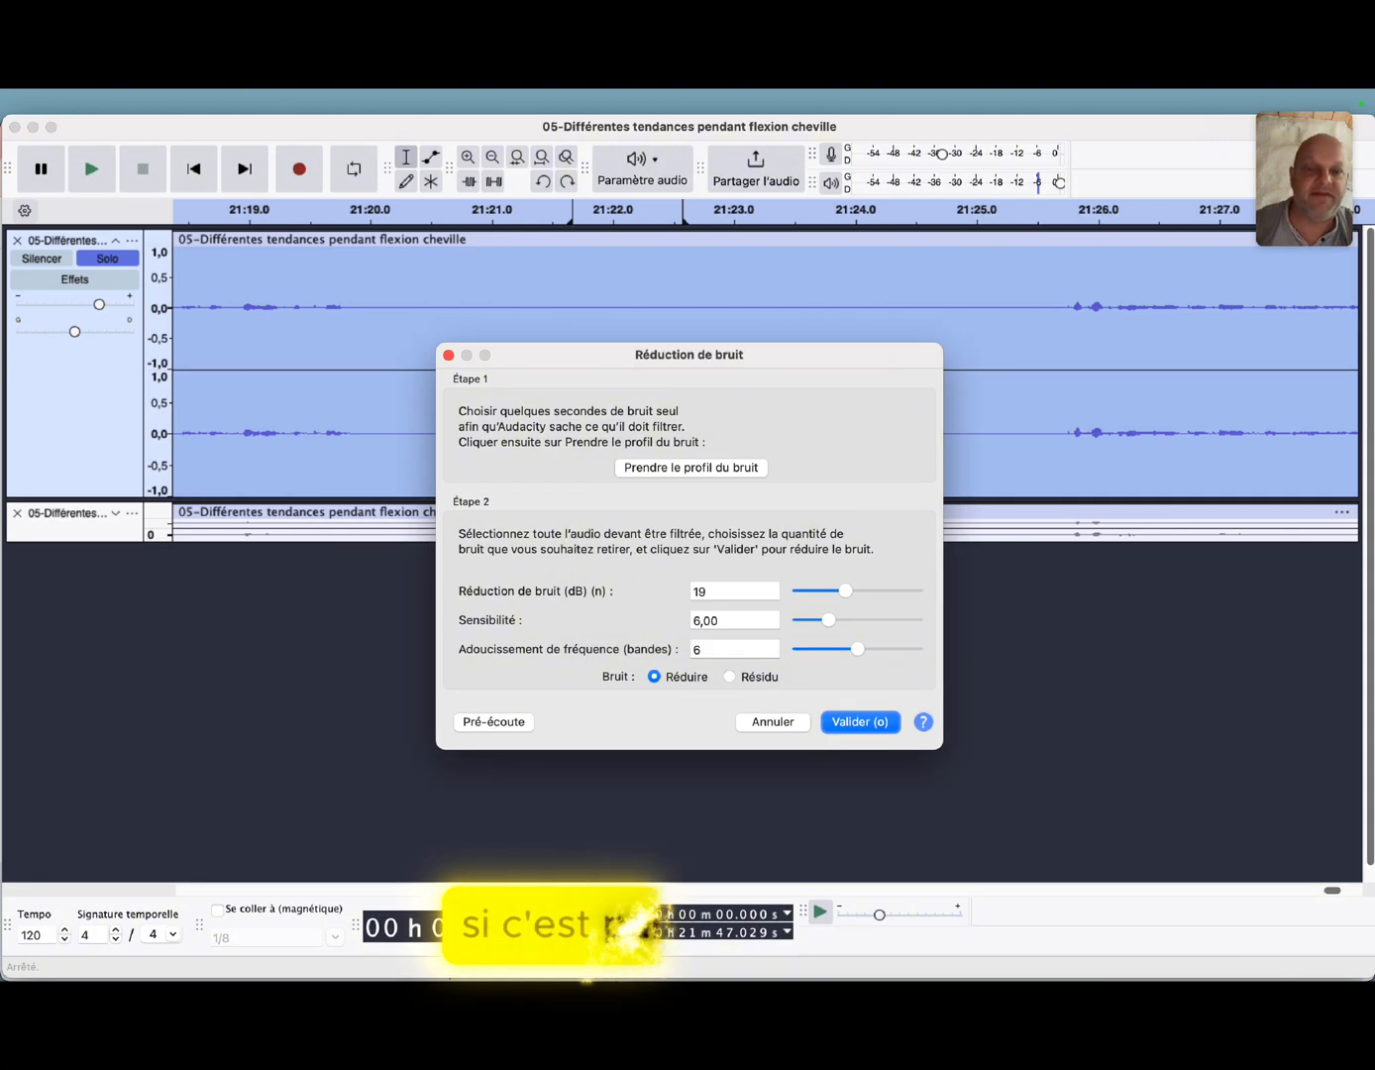
- Try the maximum reduction of 48 dB, and apply noise reduction at 19 dB with sensitivity 6,00 and 6 smoothing bands
left_click_drag(843, 590, 965, 581)
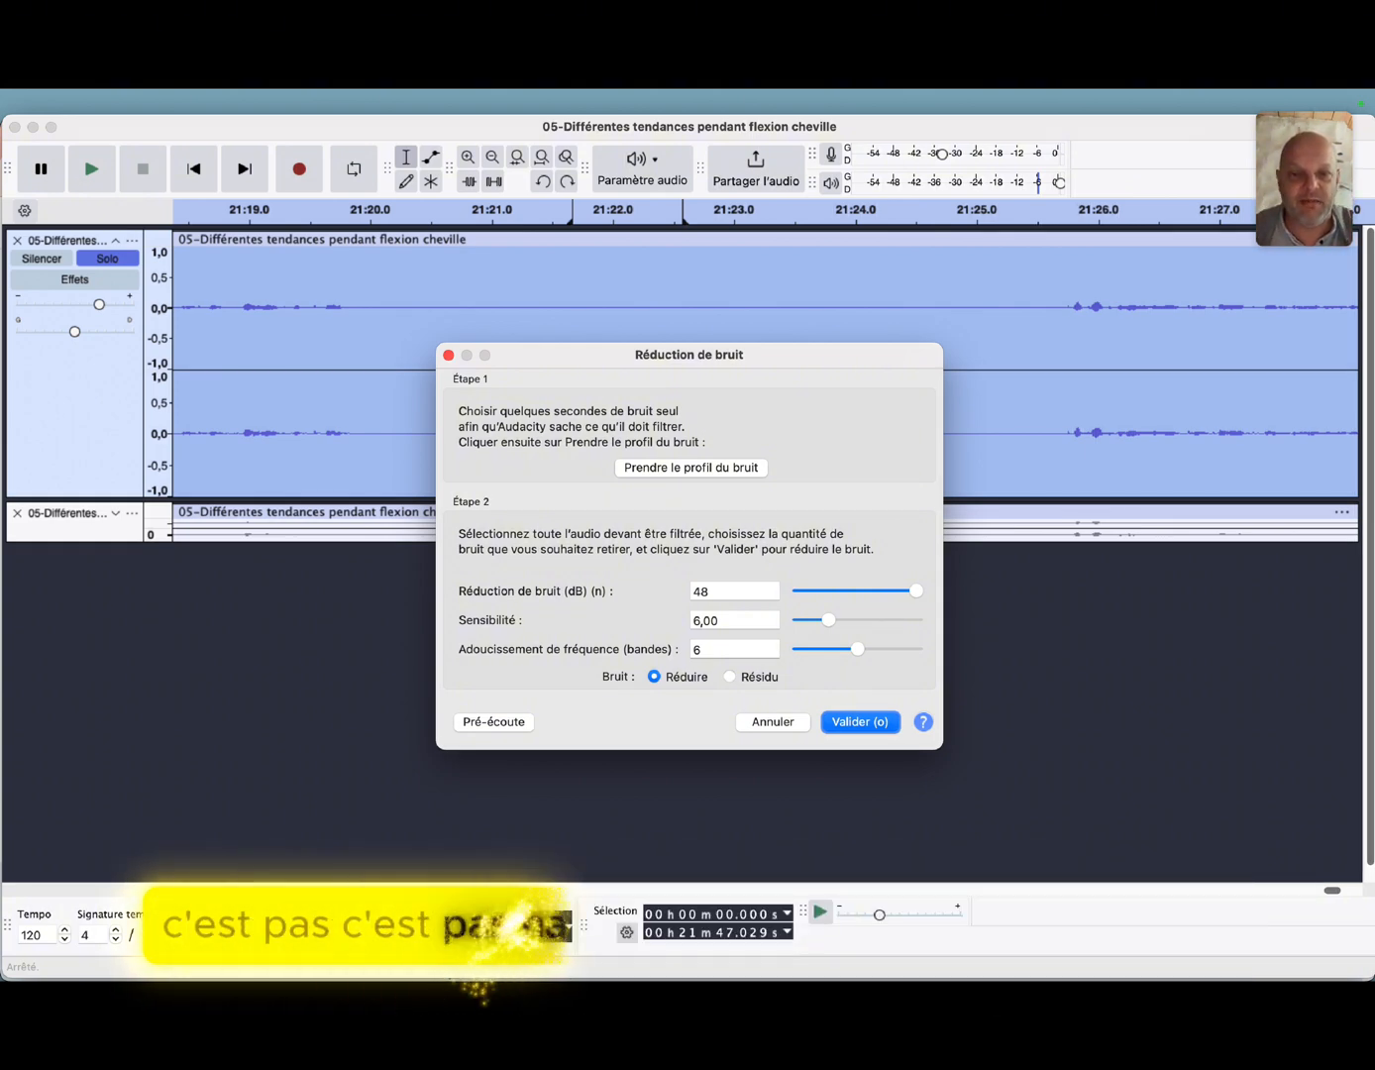
left_click_drag(915, 591, 840, 592)
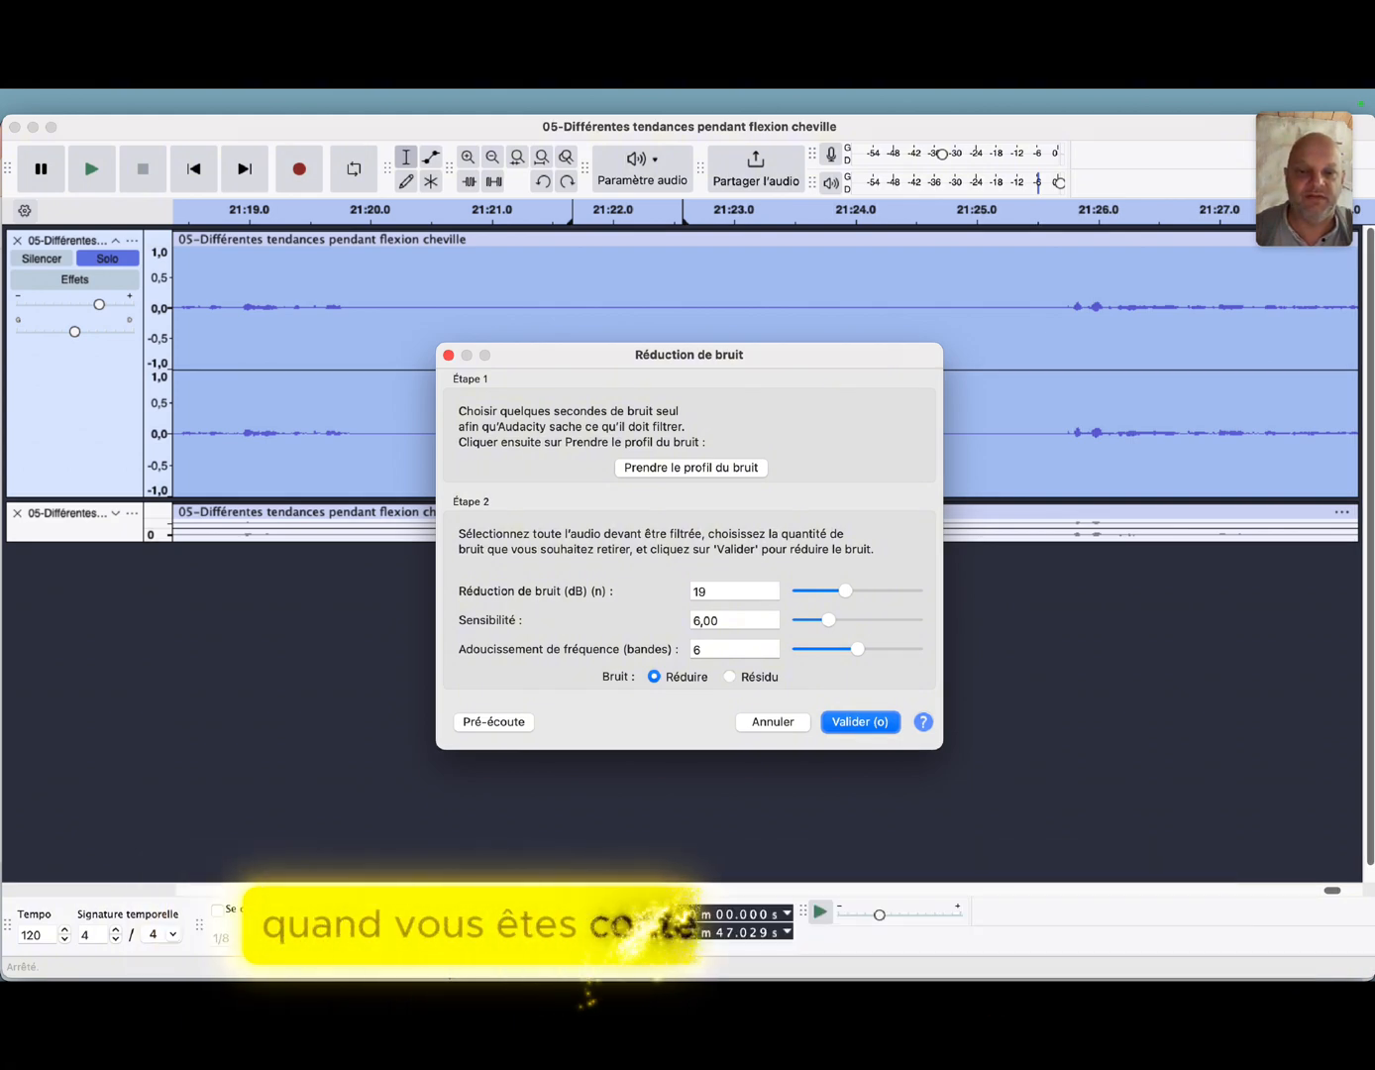
left_click(863, 719)
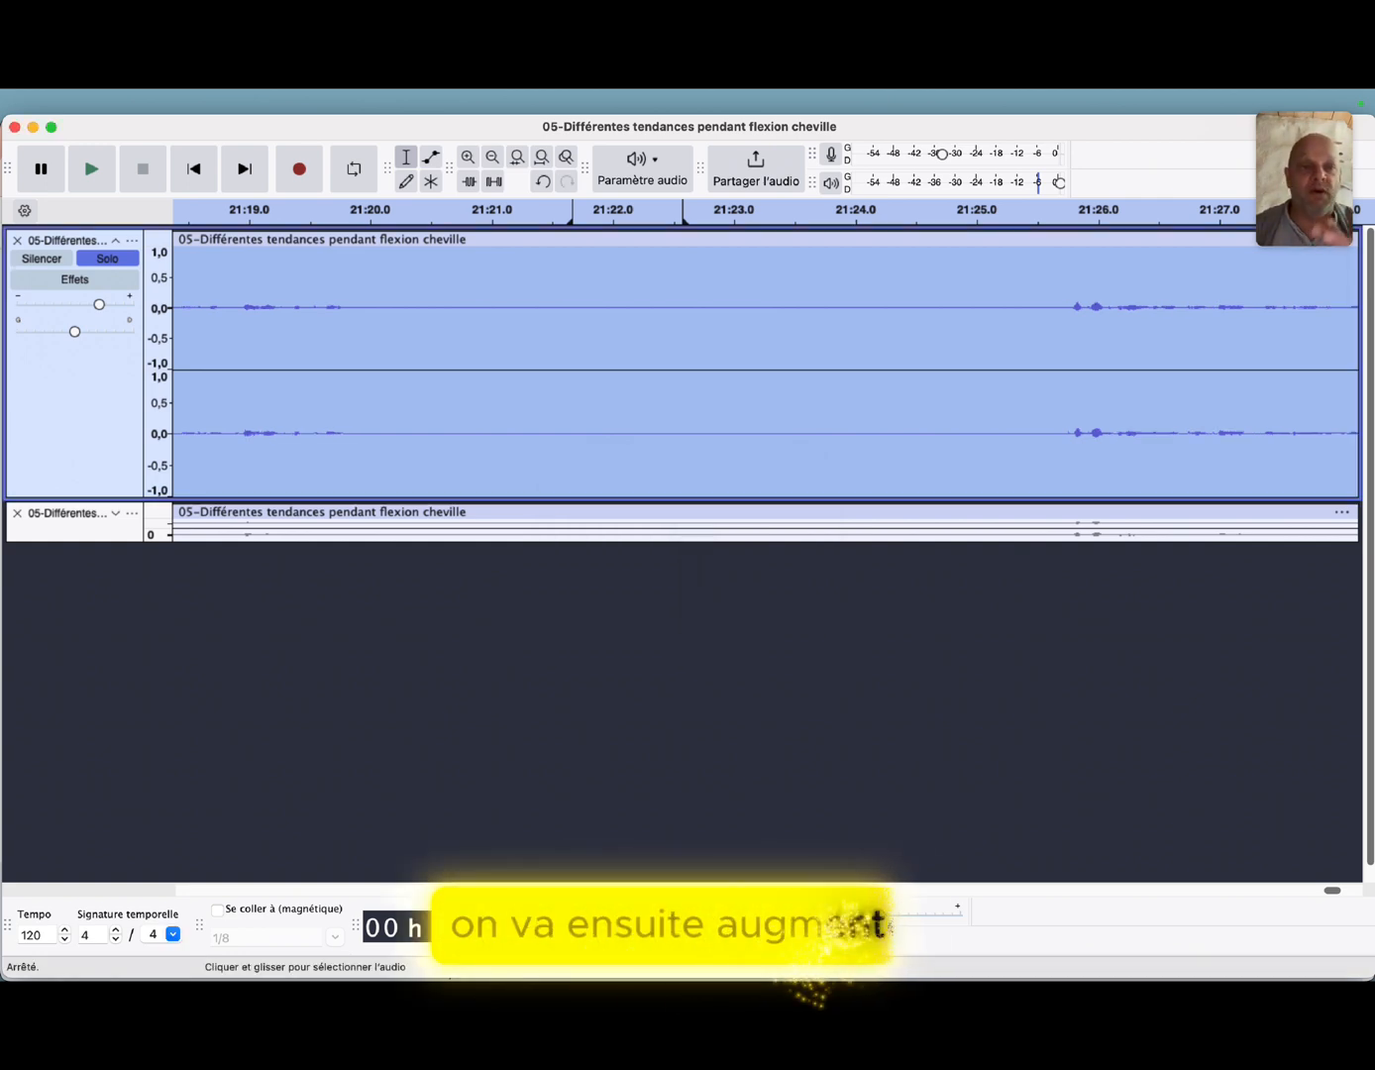
- Play the cleaned upper track from about 21:25.1 and place the playback cursor at about 21:24.4
scroll(765, 367, "right", 5)
scroll(766, 367, "right", 1)
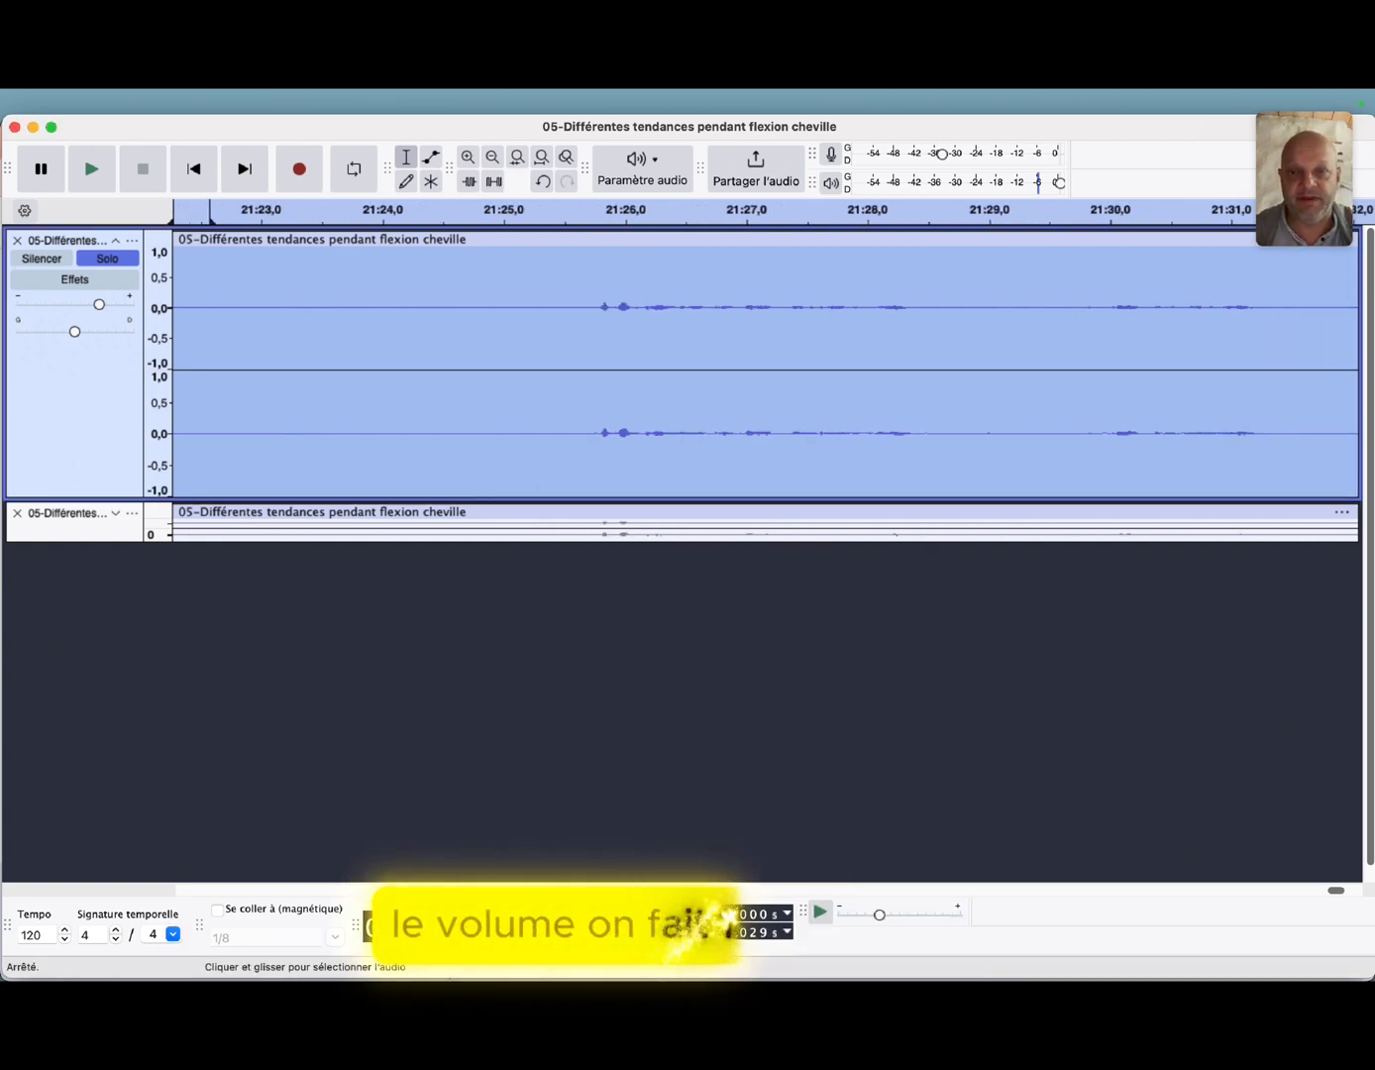
left_click(518, 313)
key("space")
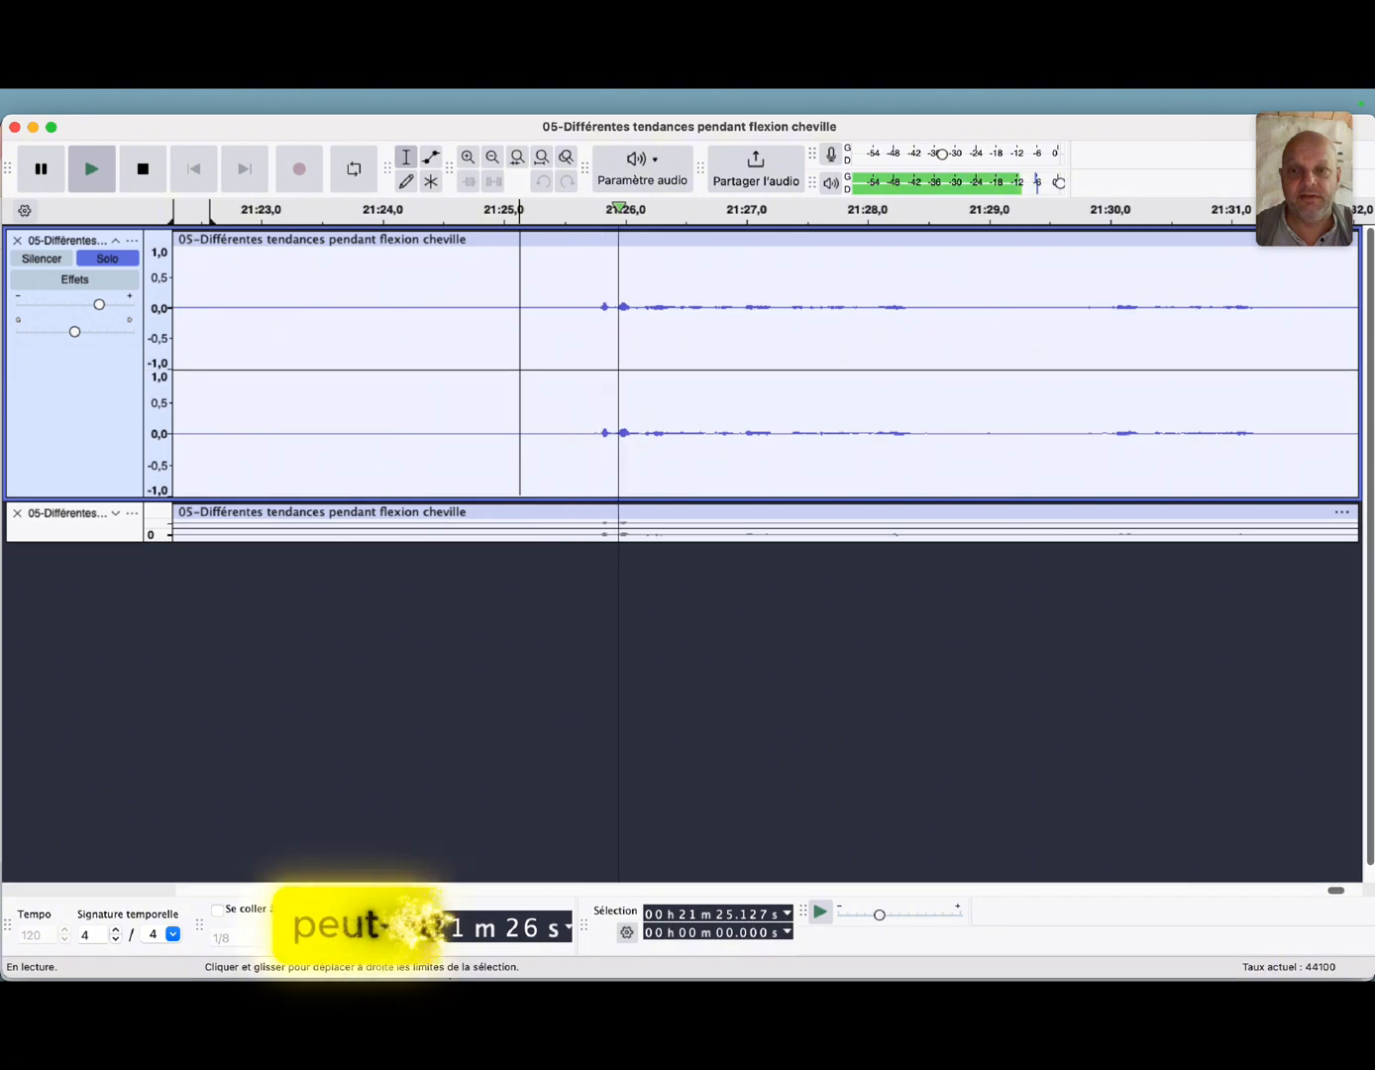
key("space")
left_click(425, 310)
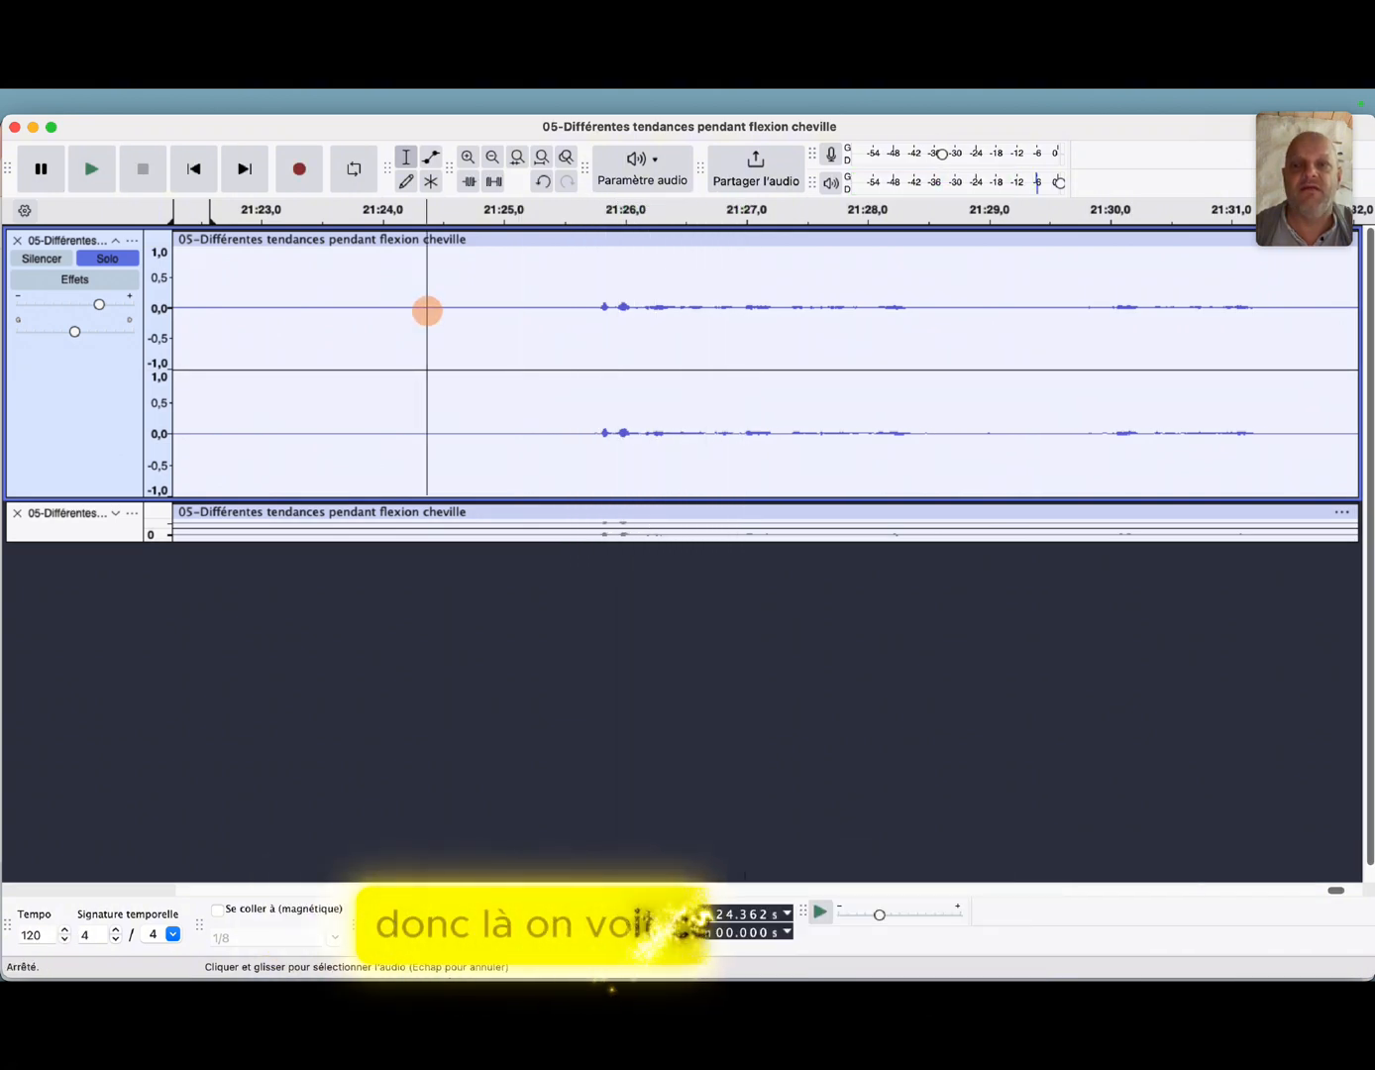
- Play the upper track from about 21:24.4, lower its gain slider to the middle, and replay it from about 21:25.5
key("space")
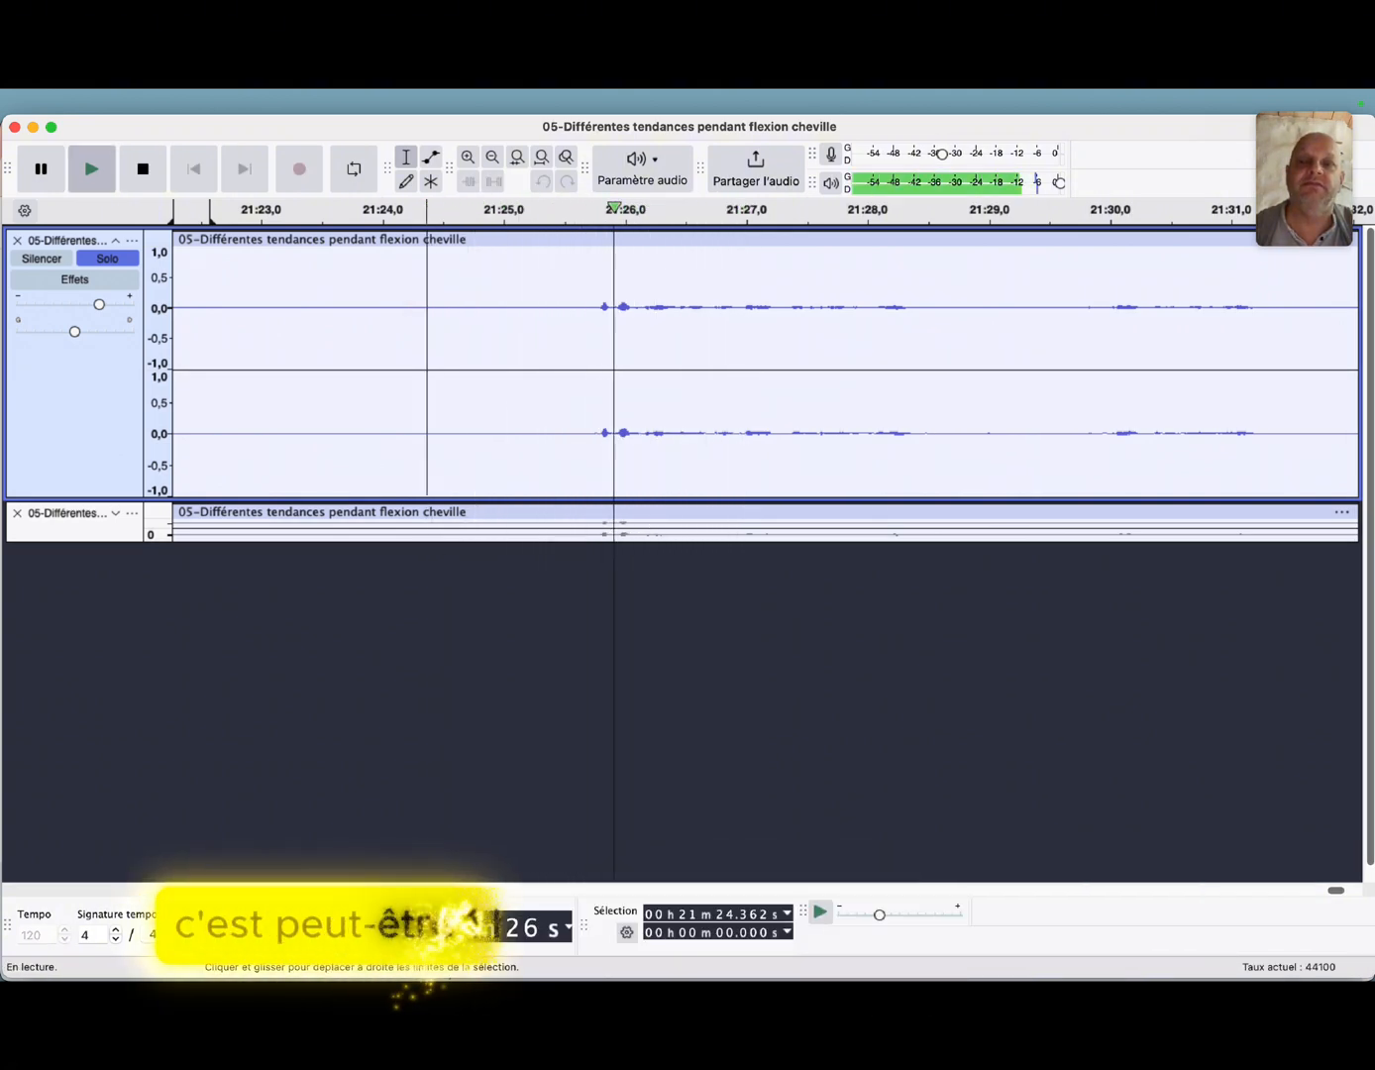
key("space")
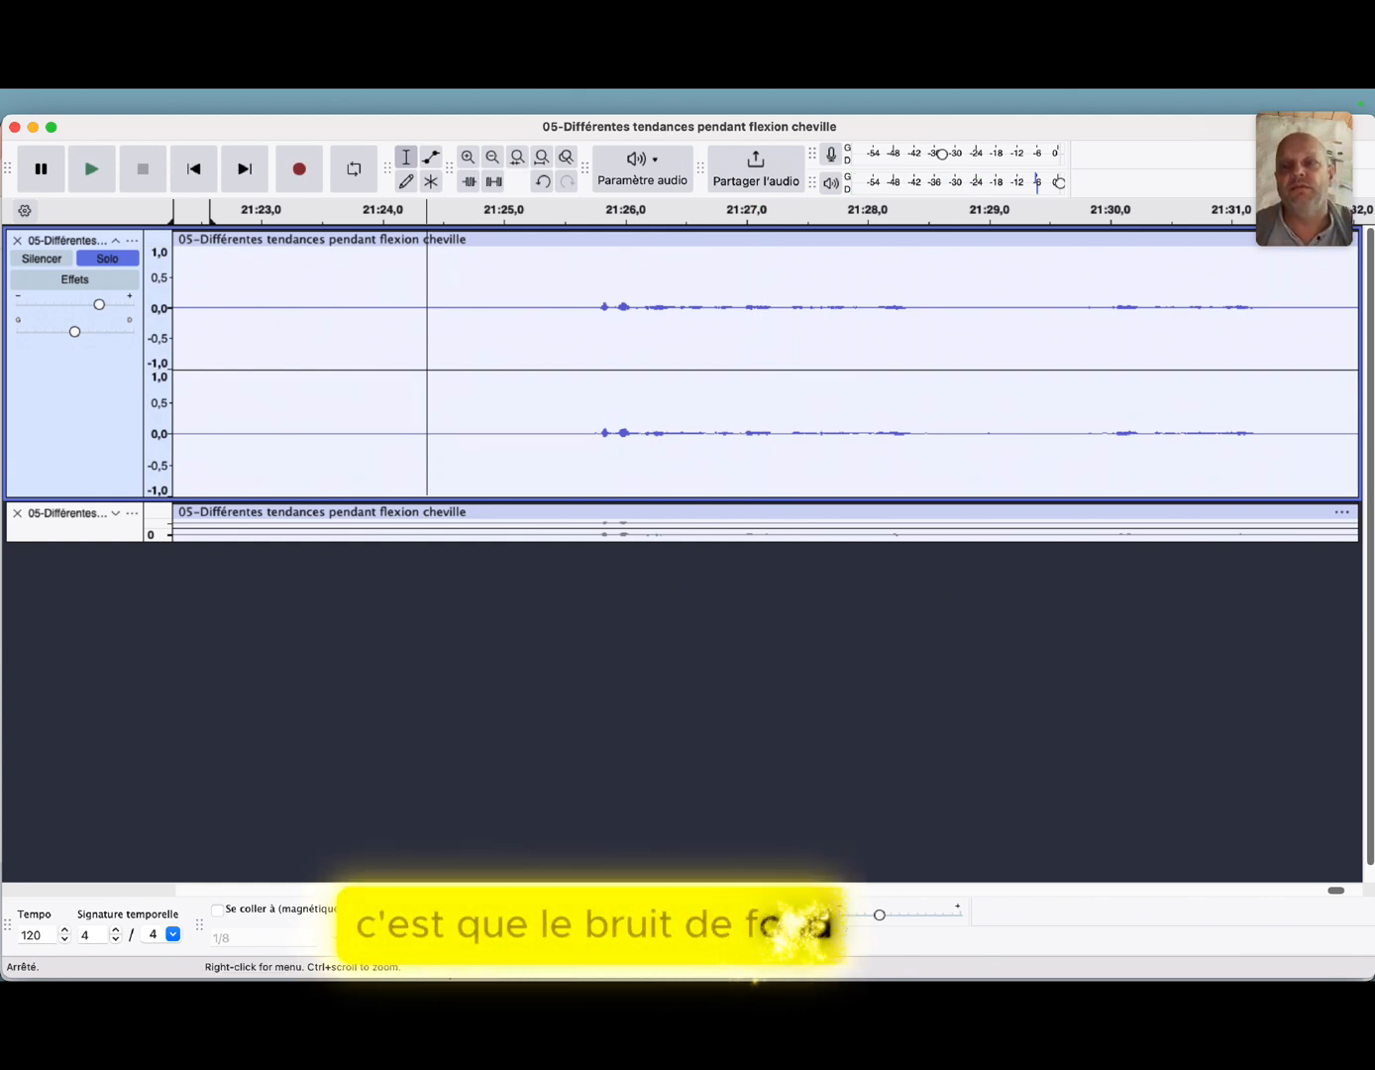
left_click_drag(99, 304, 58, 301)
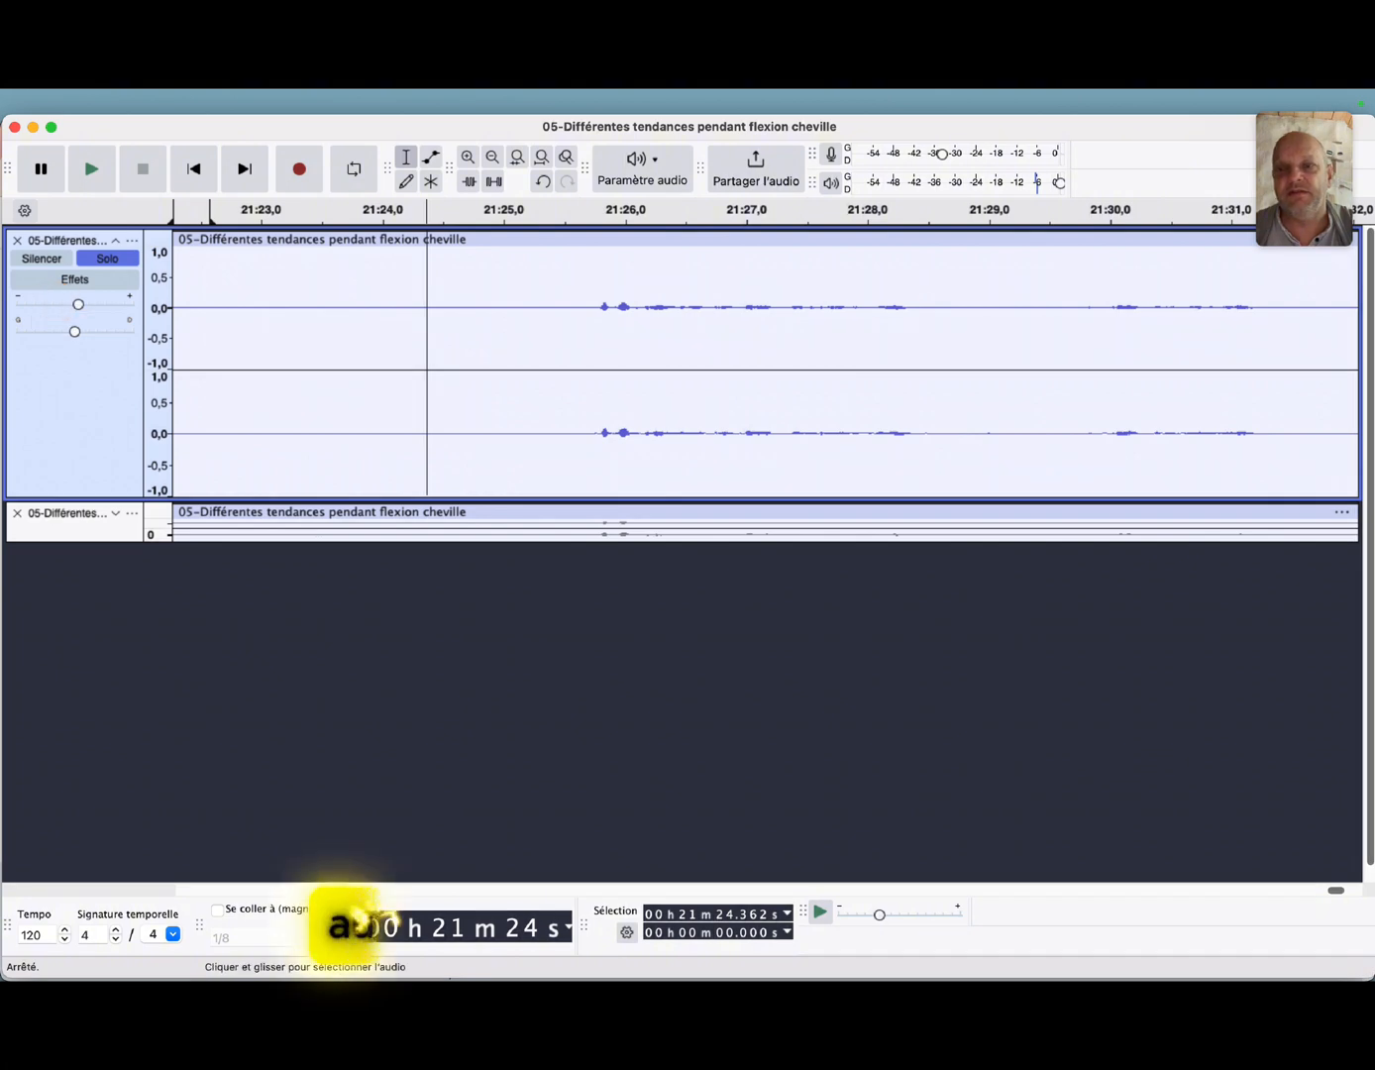
left_click(566, 299)
key("space")
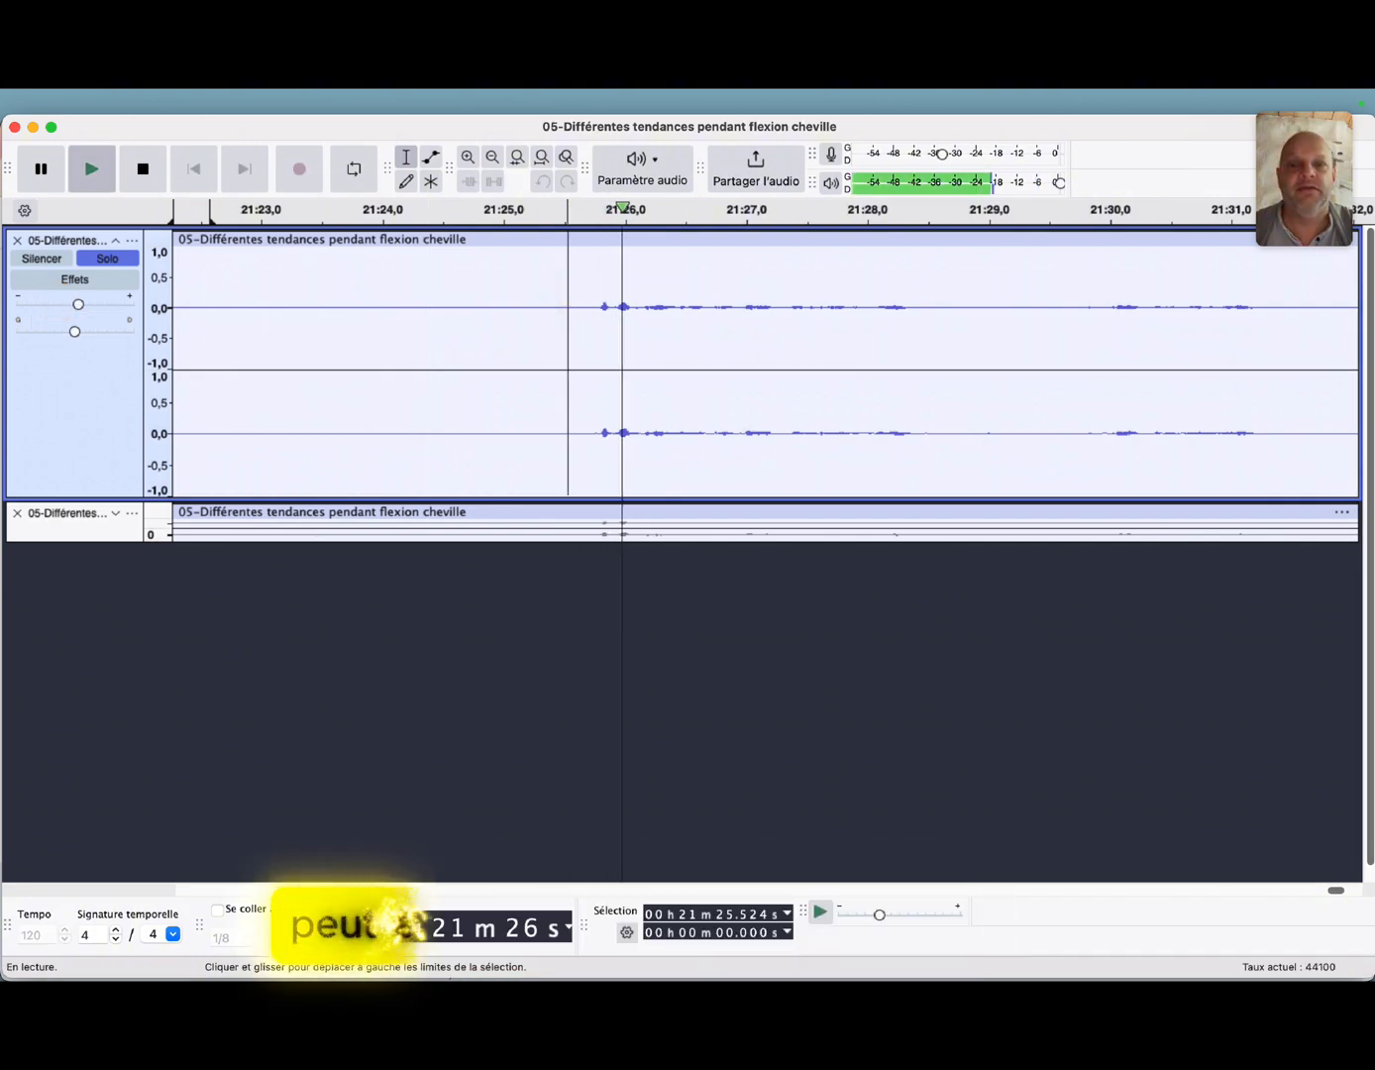
key("space")
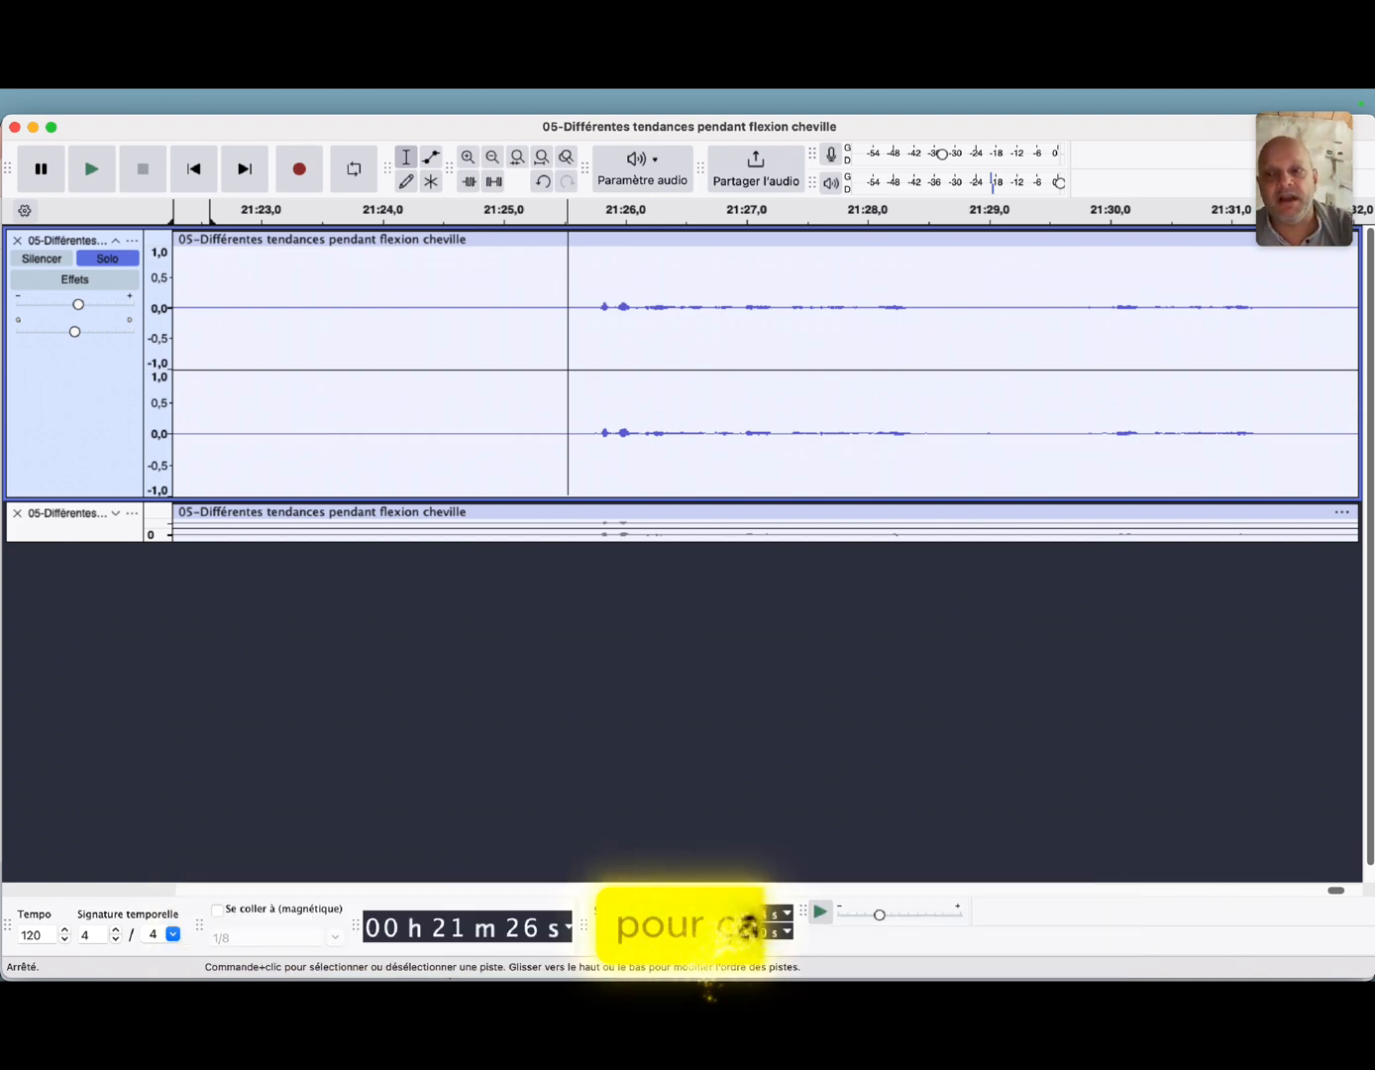
- Open Compresseur for the whole upper track, load the Vocal Control factory preset and preview its result
key("super+a")
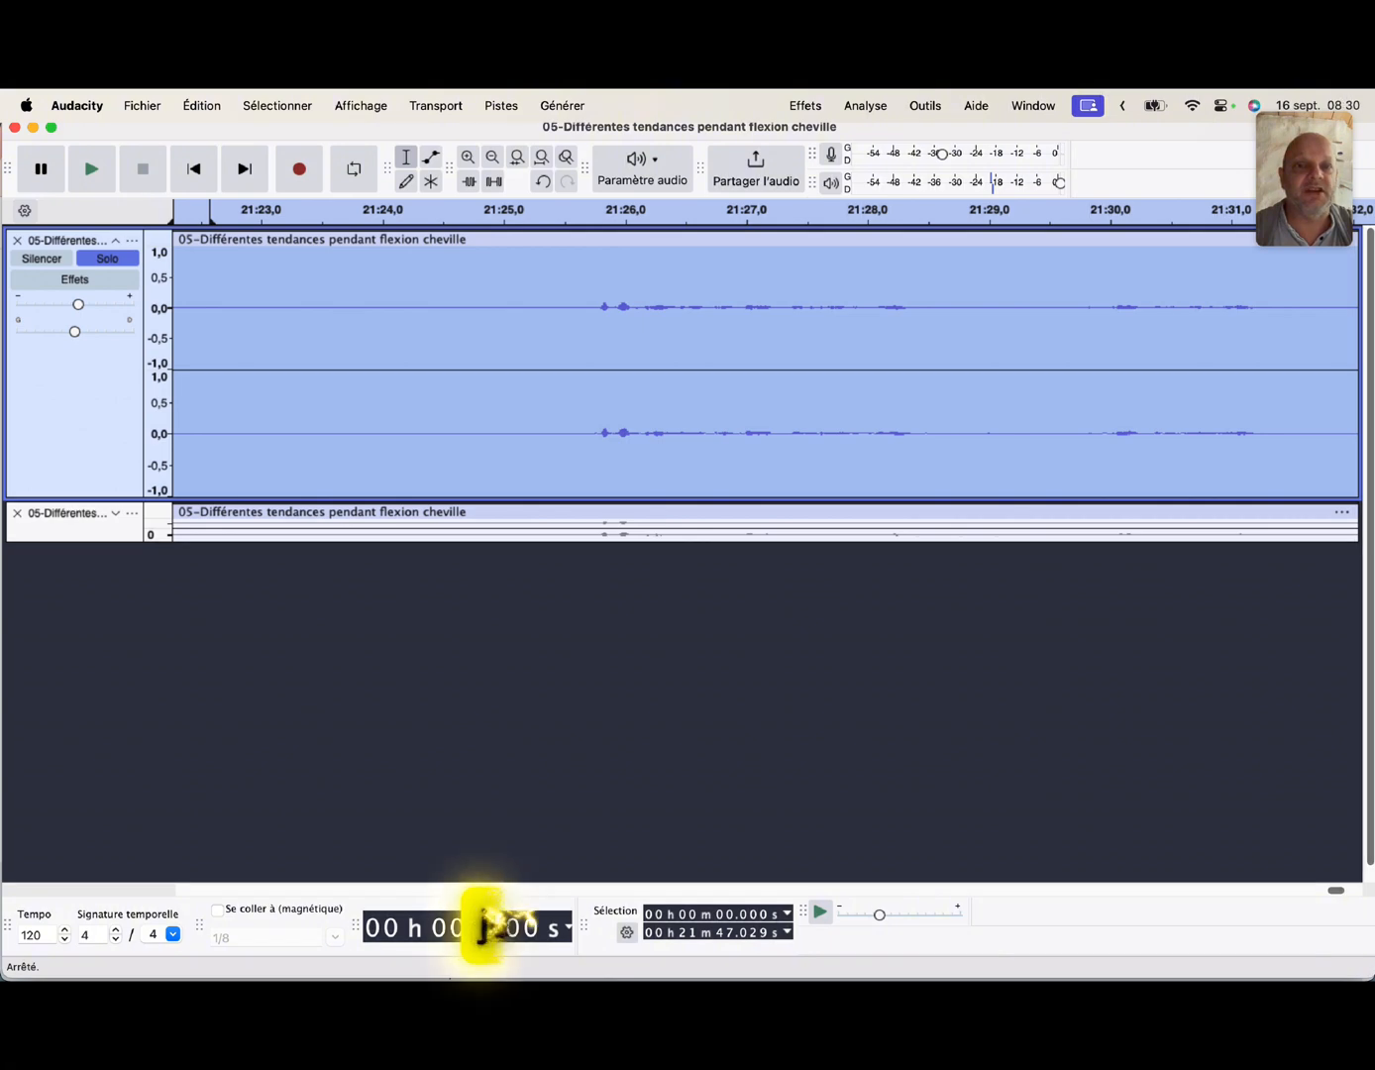
left_click(805, 106)
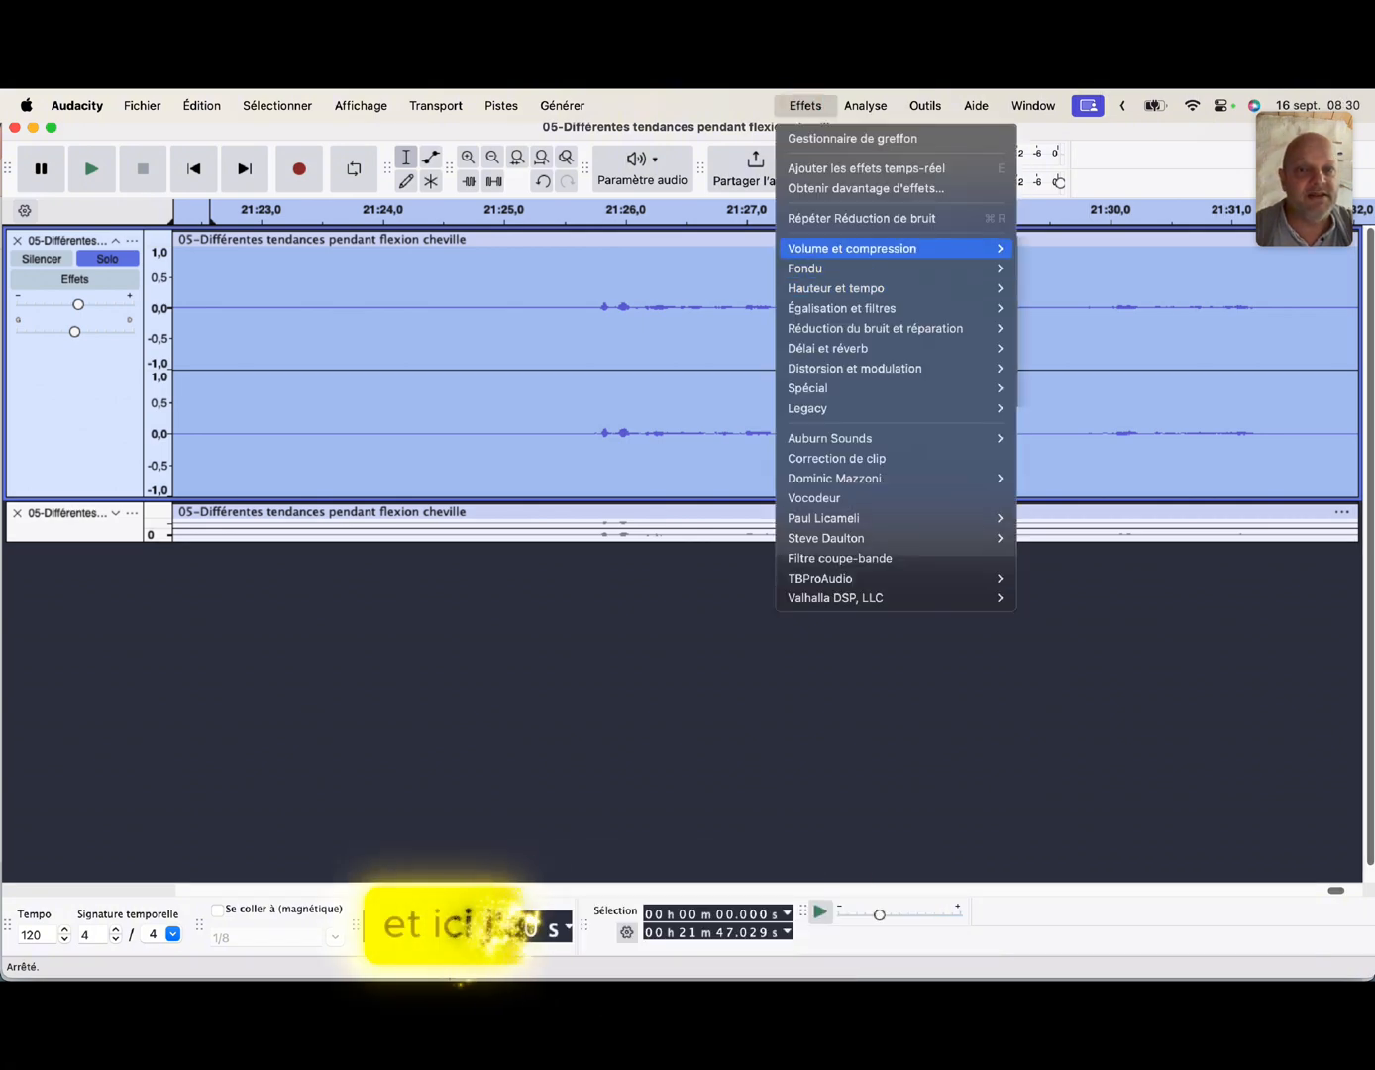
mouse_move(892, 249)
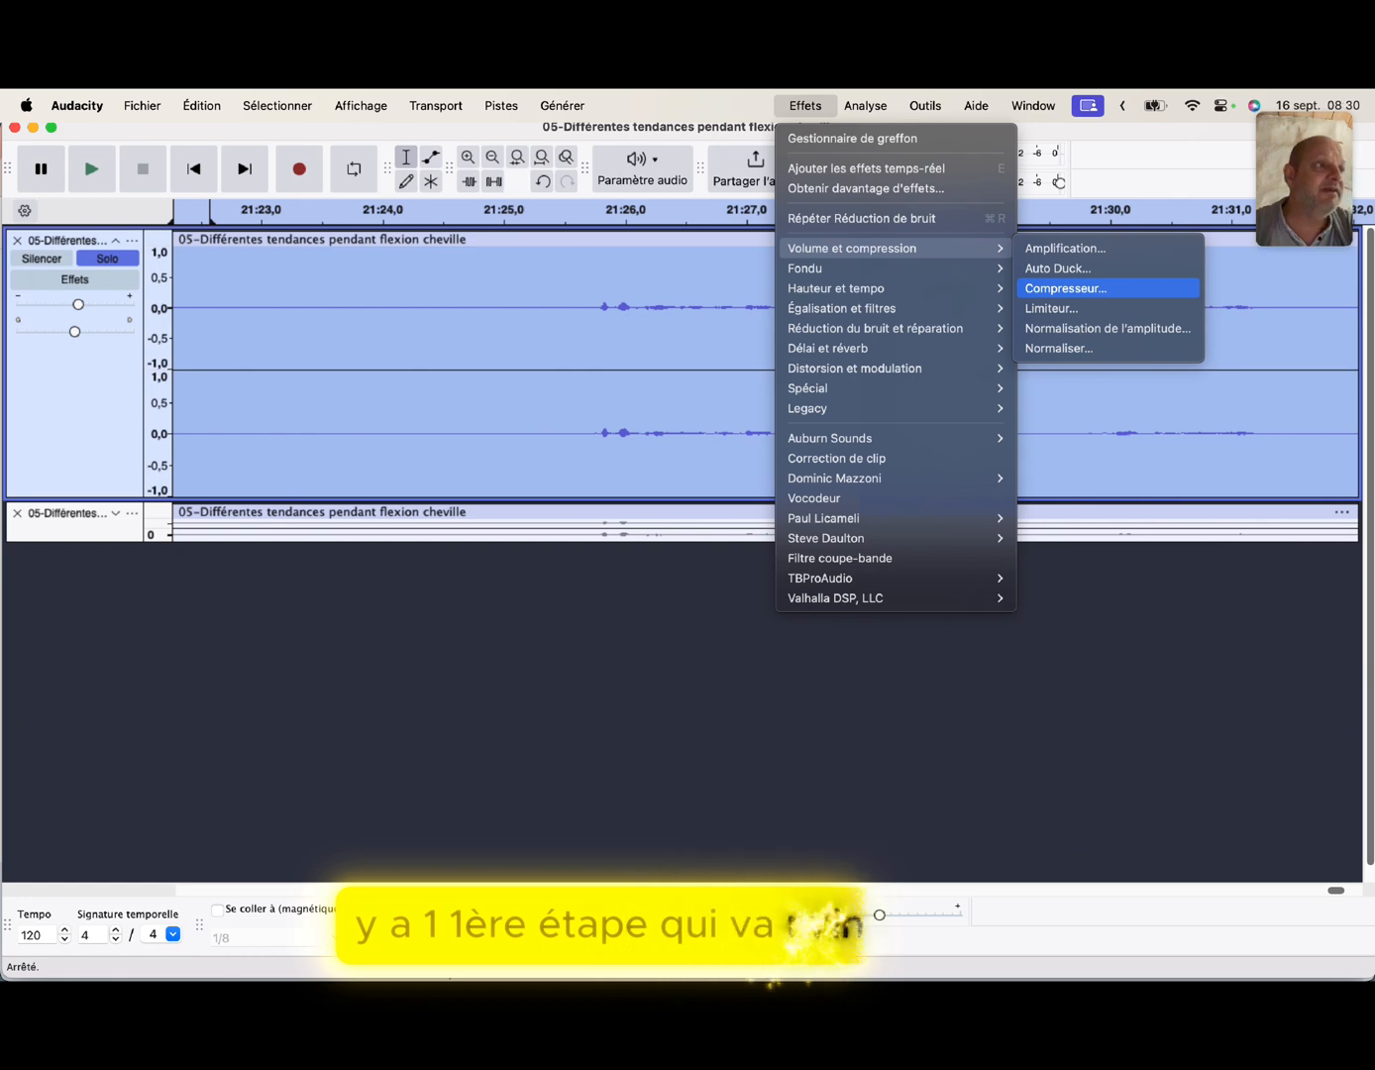
left_click(1065, 287)
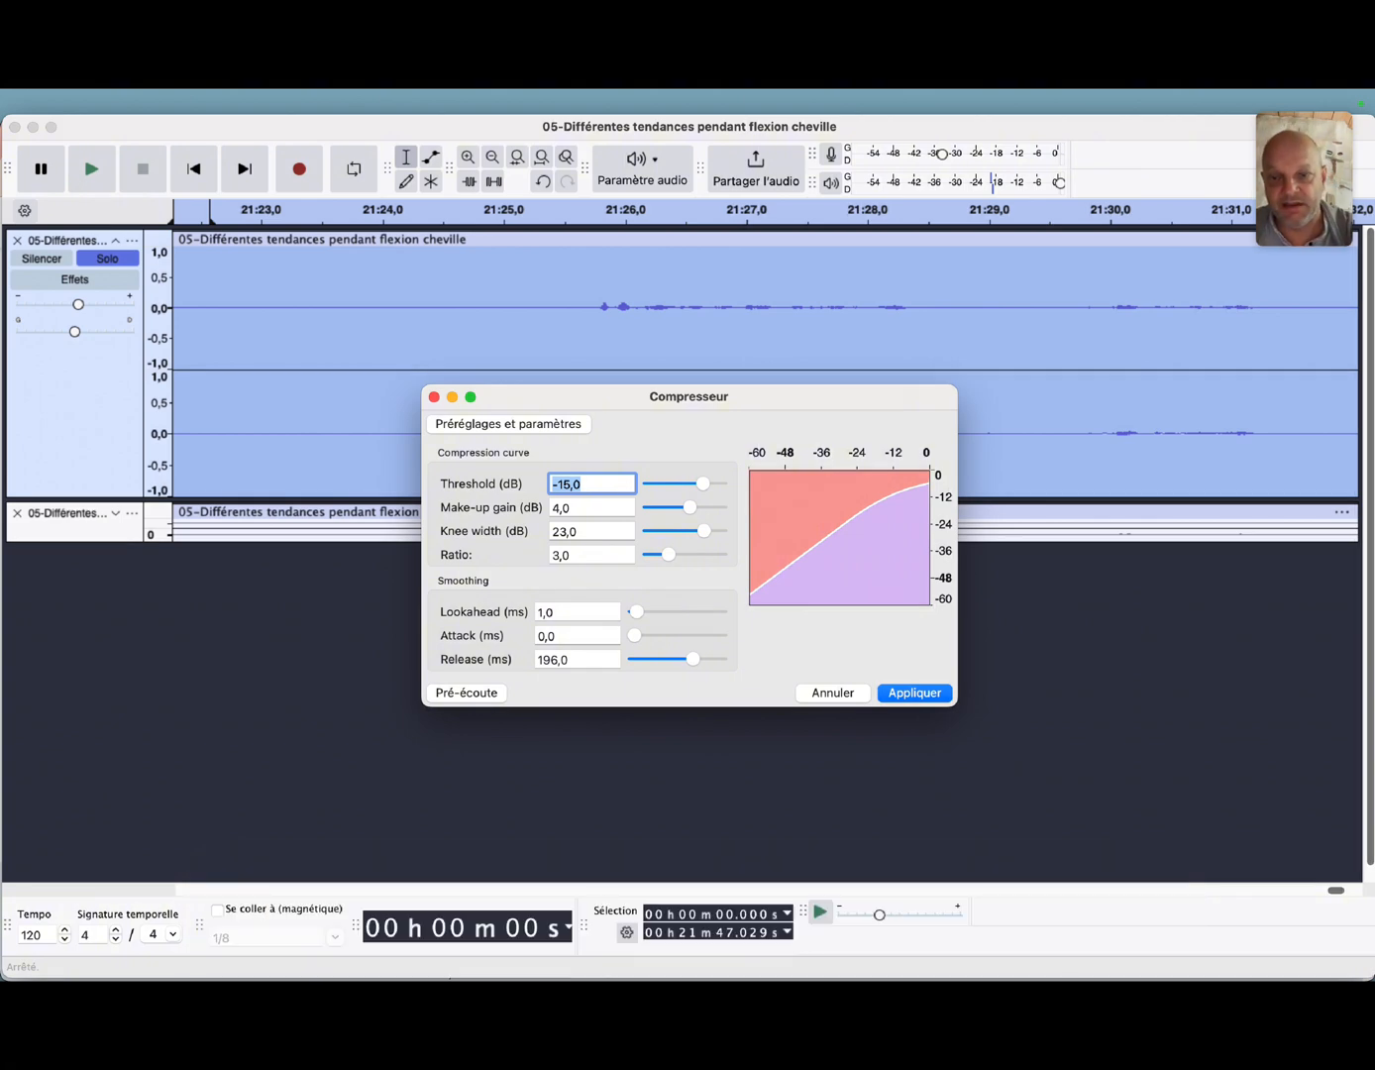
left_click(508, 424)
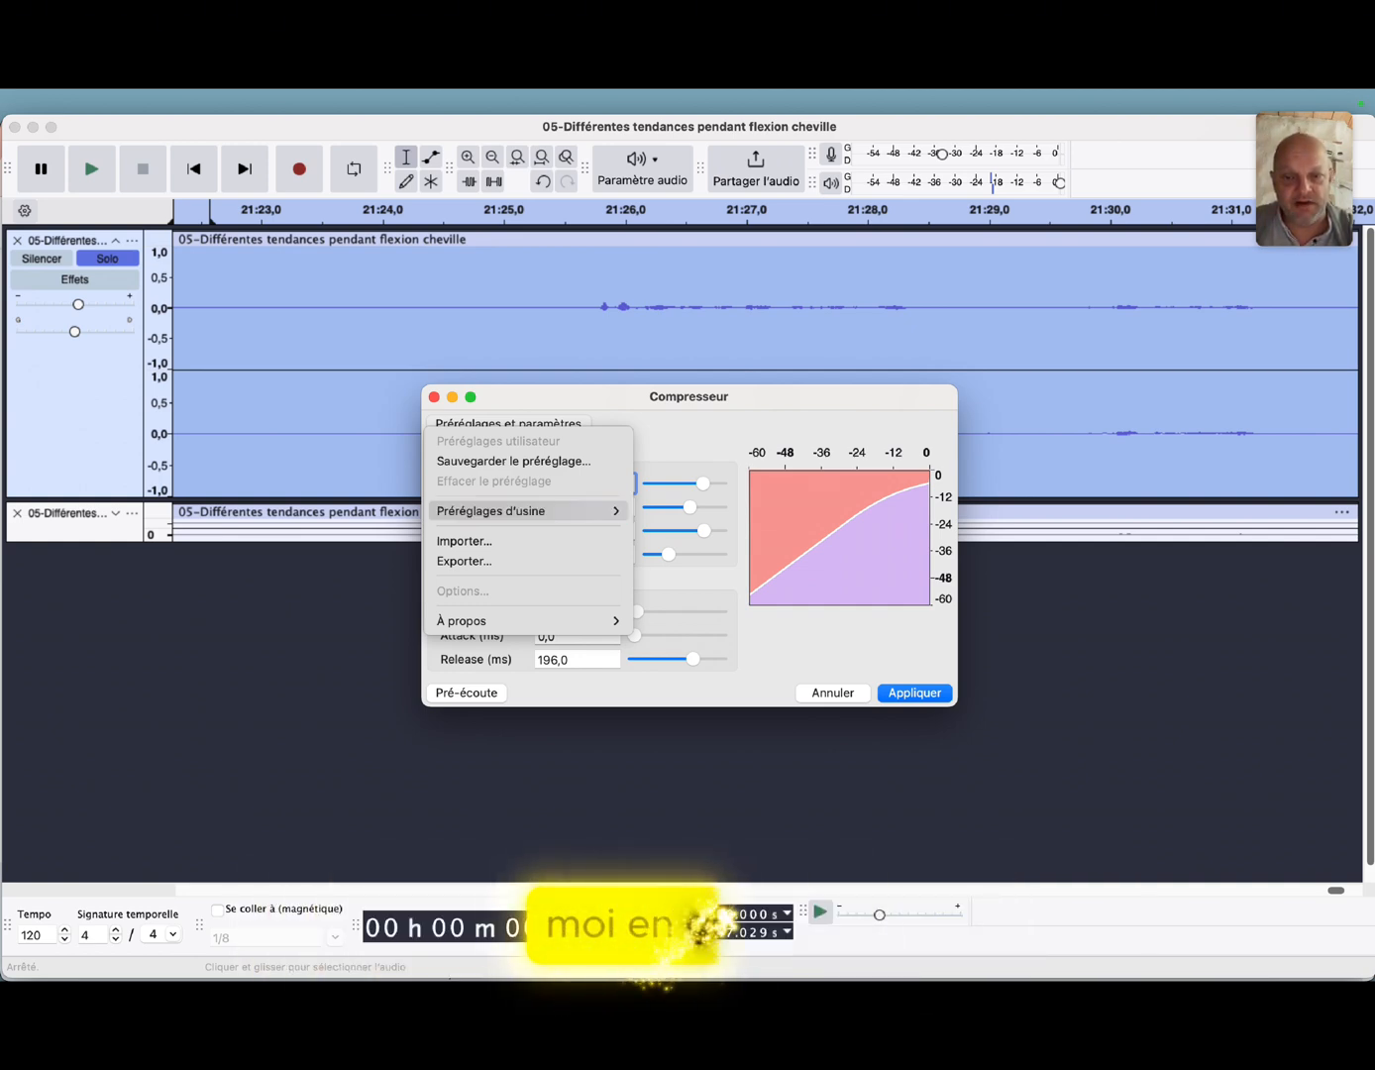
mouse_move(528, 511)
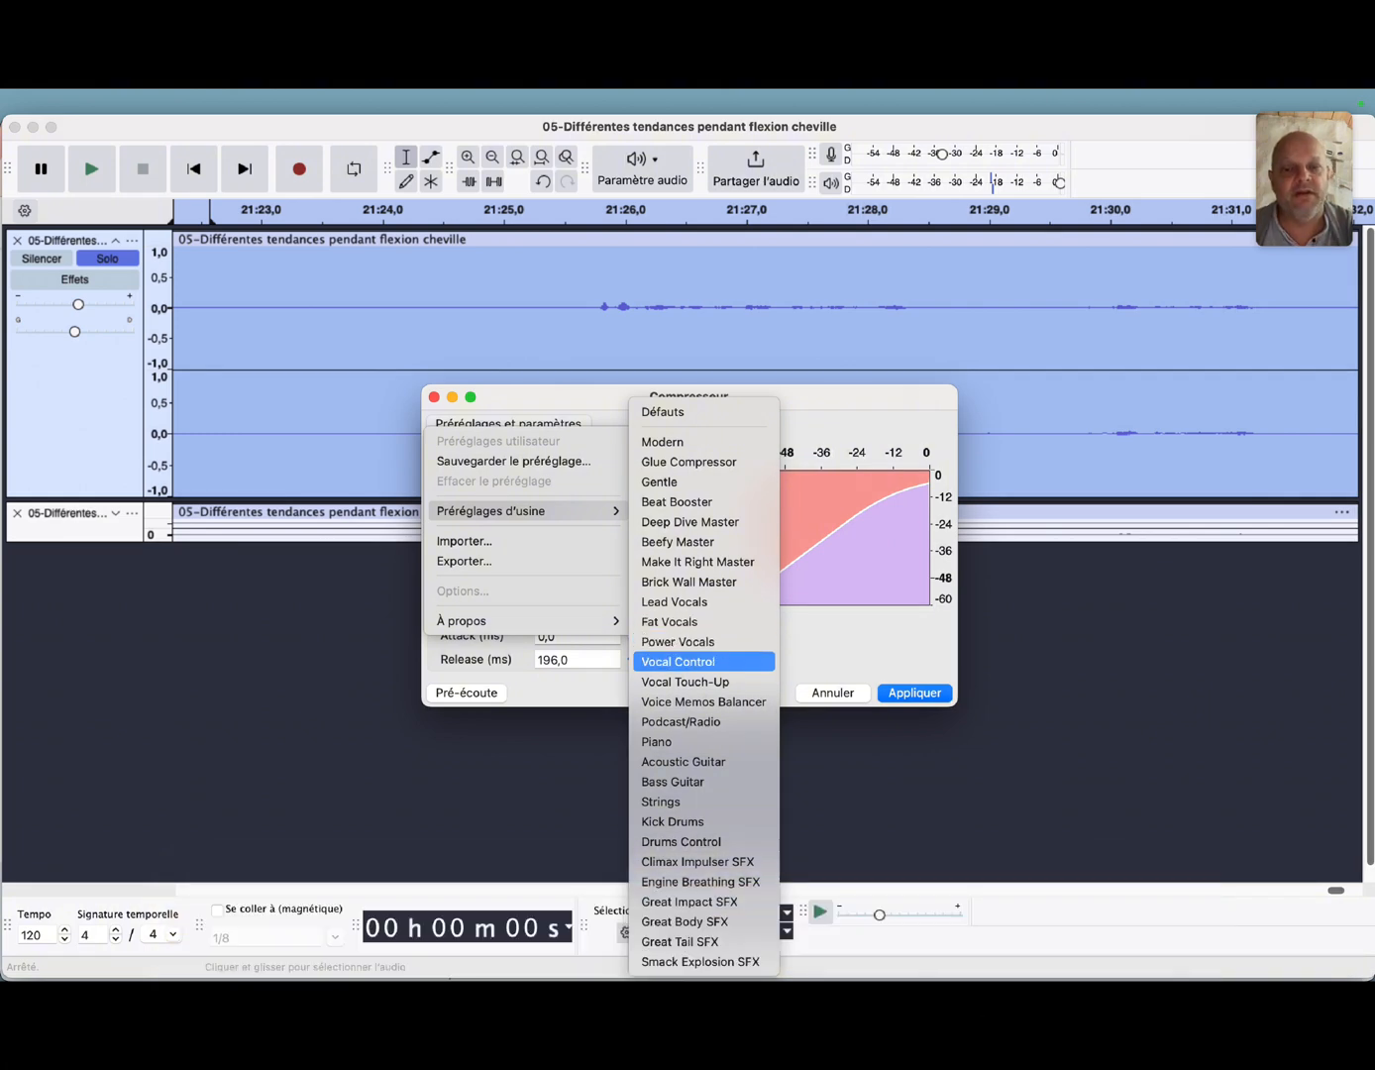
left_click(699, 664)
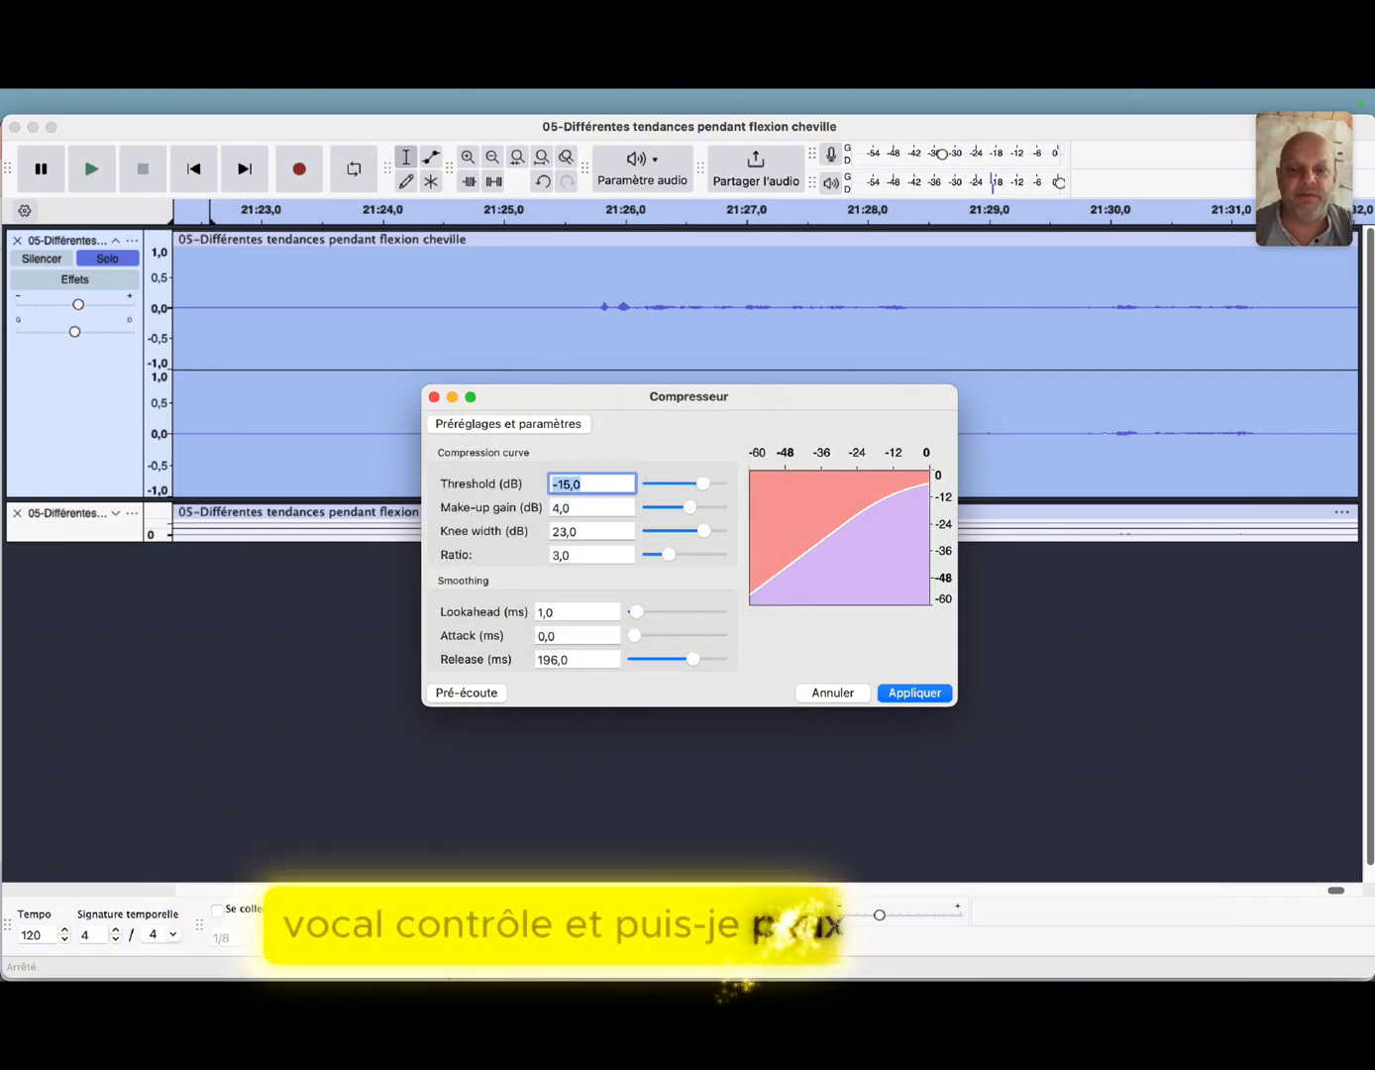
left_click(467, 693)
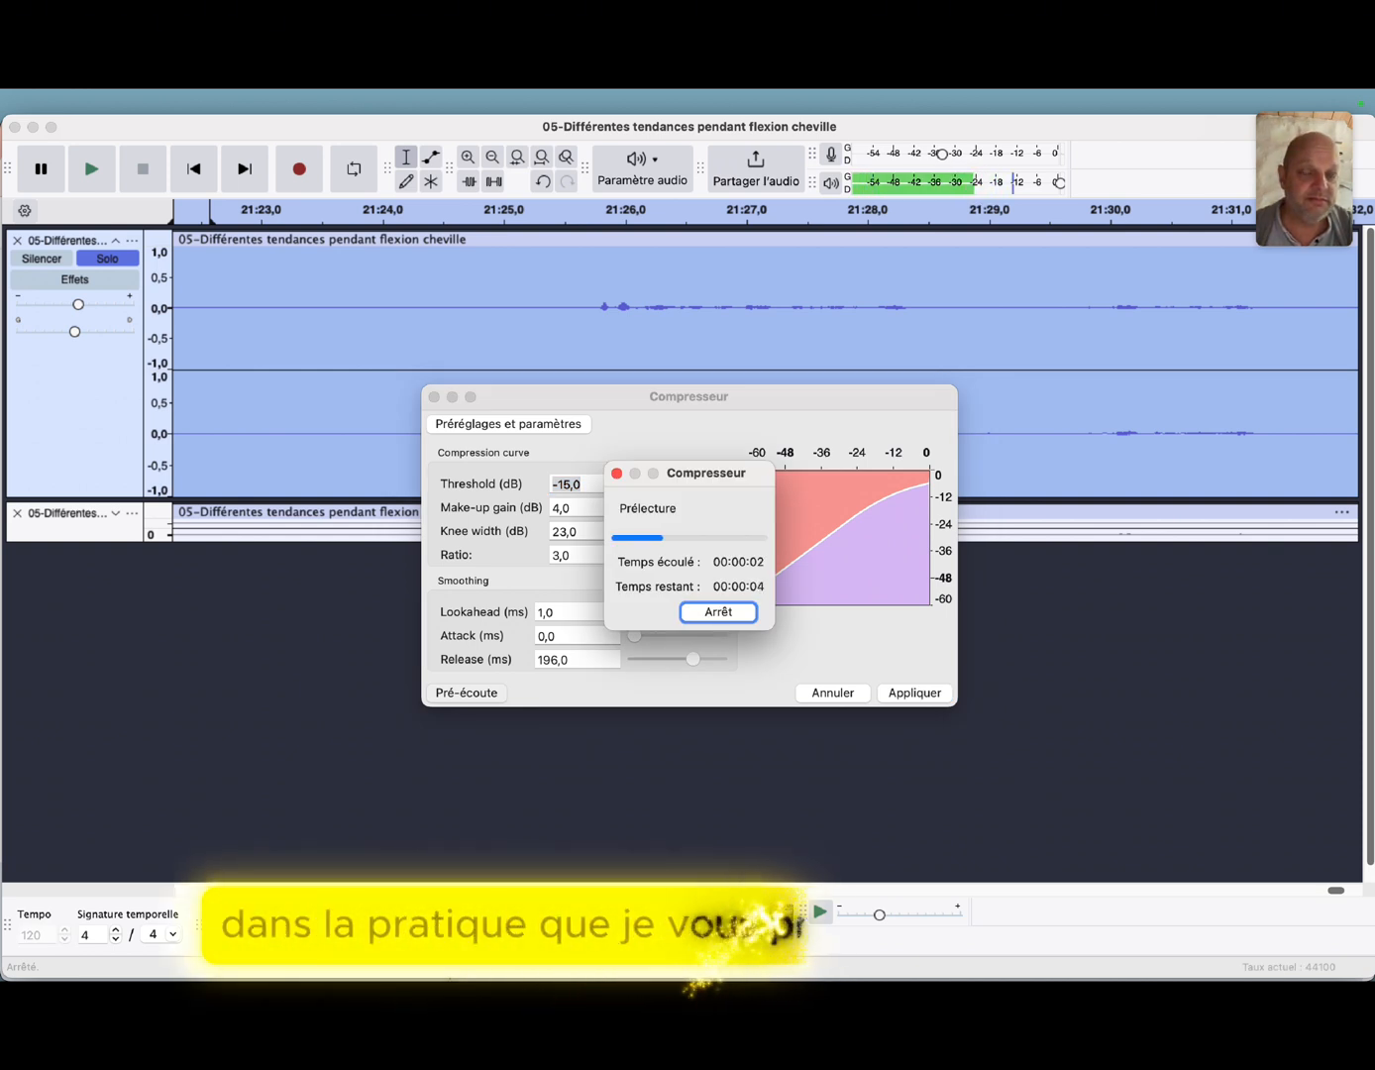
left_click(718, 611)
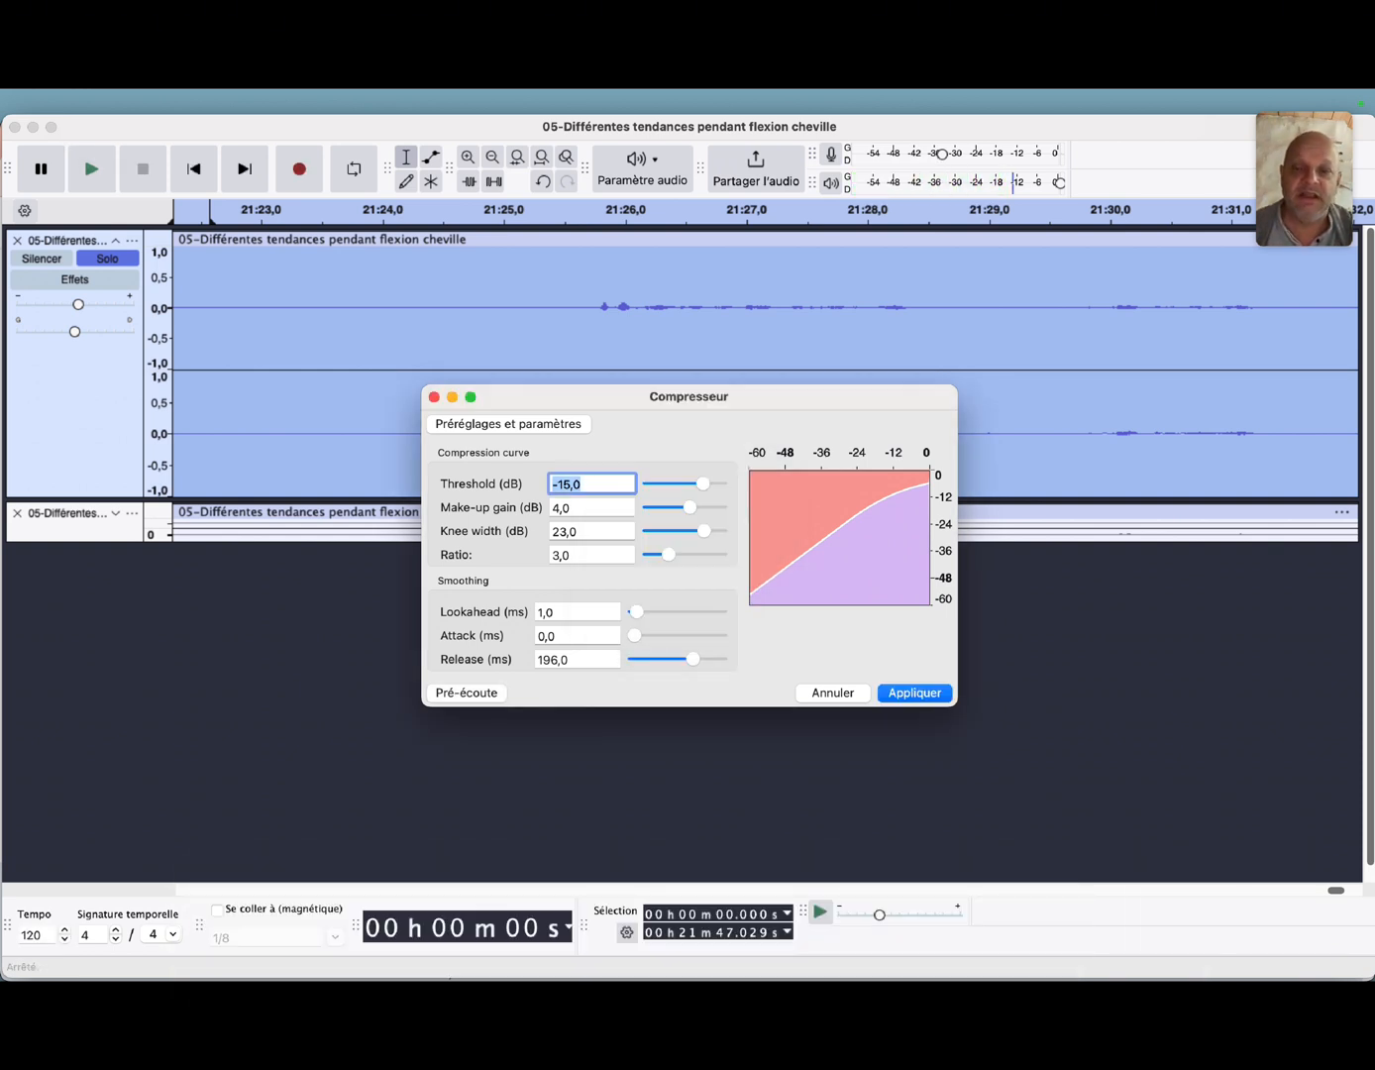
- Try a vocal factory preset with a -22,0 dB threshold, 30,0 dB knee width and 1,0 ratio, and preview it
left_click(565, 422)
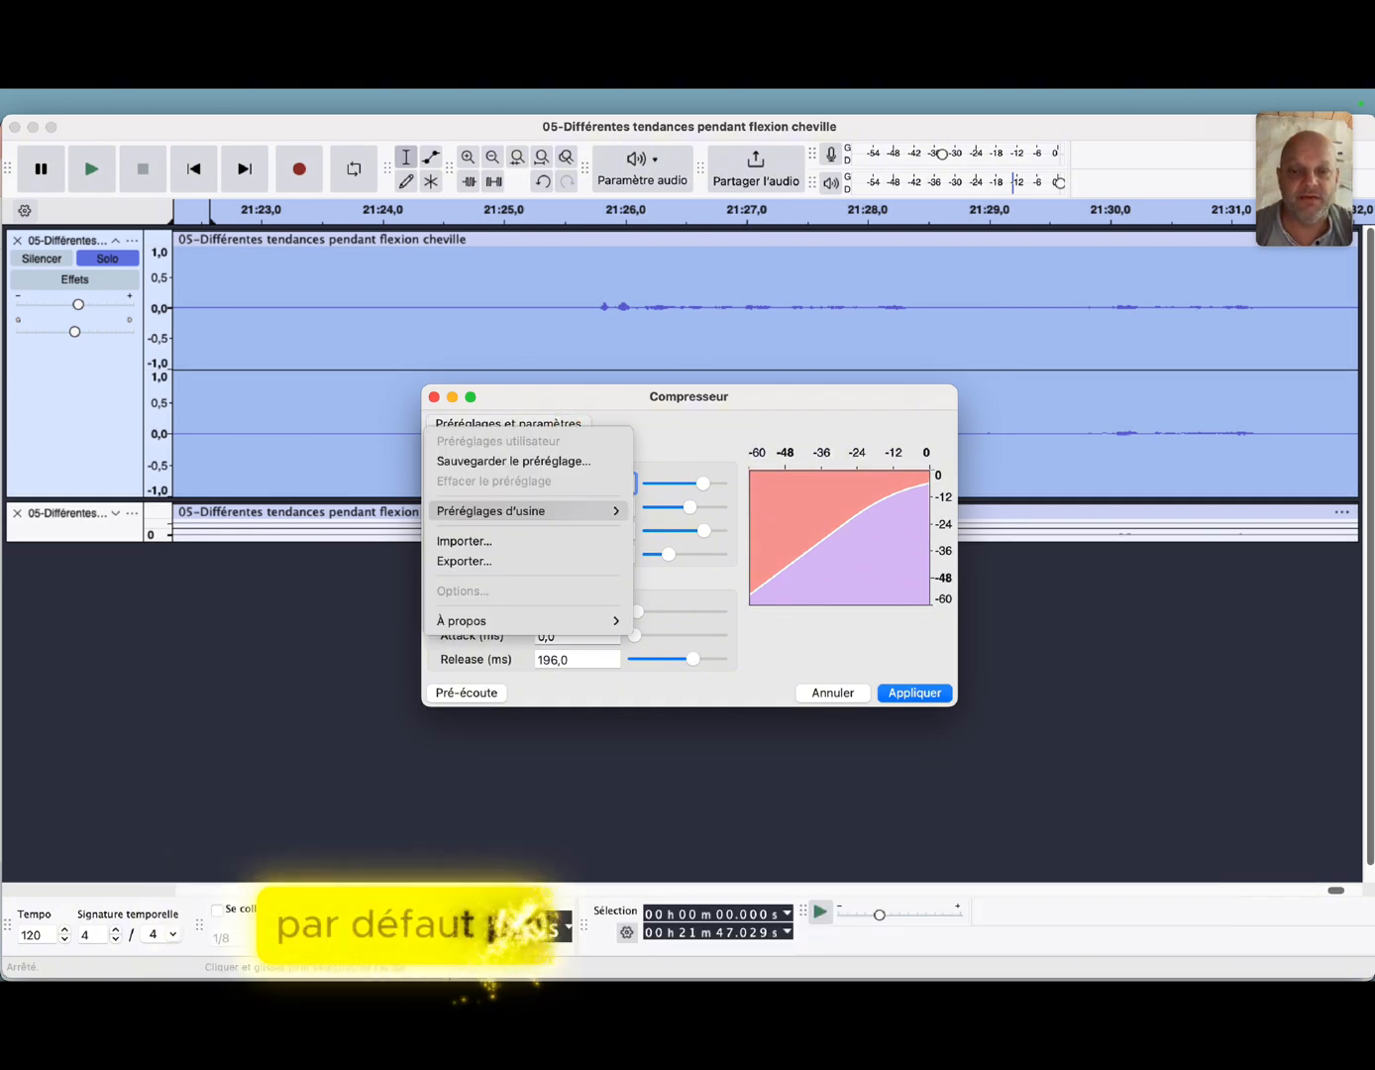
left_click(698, 634)
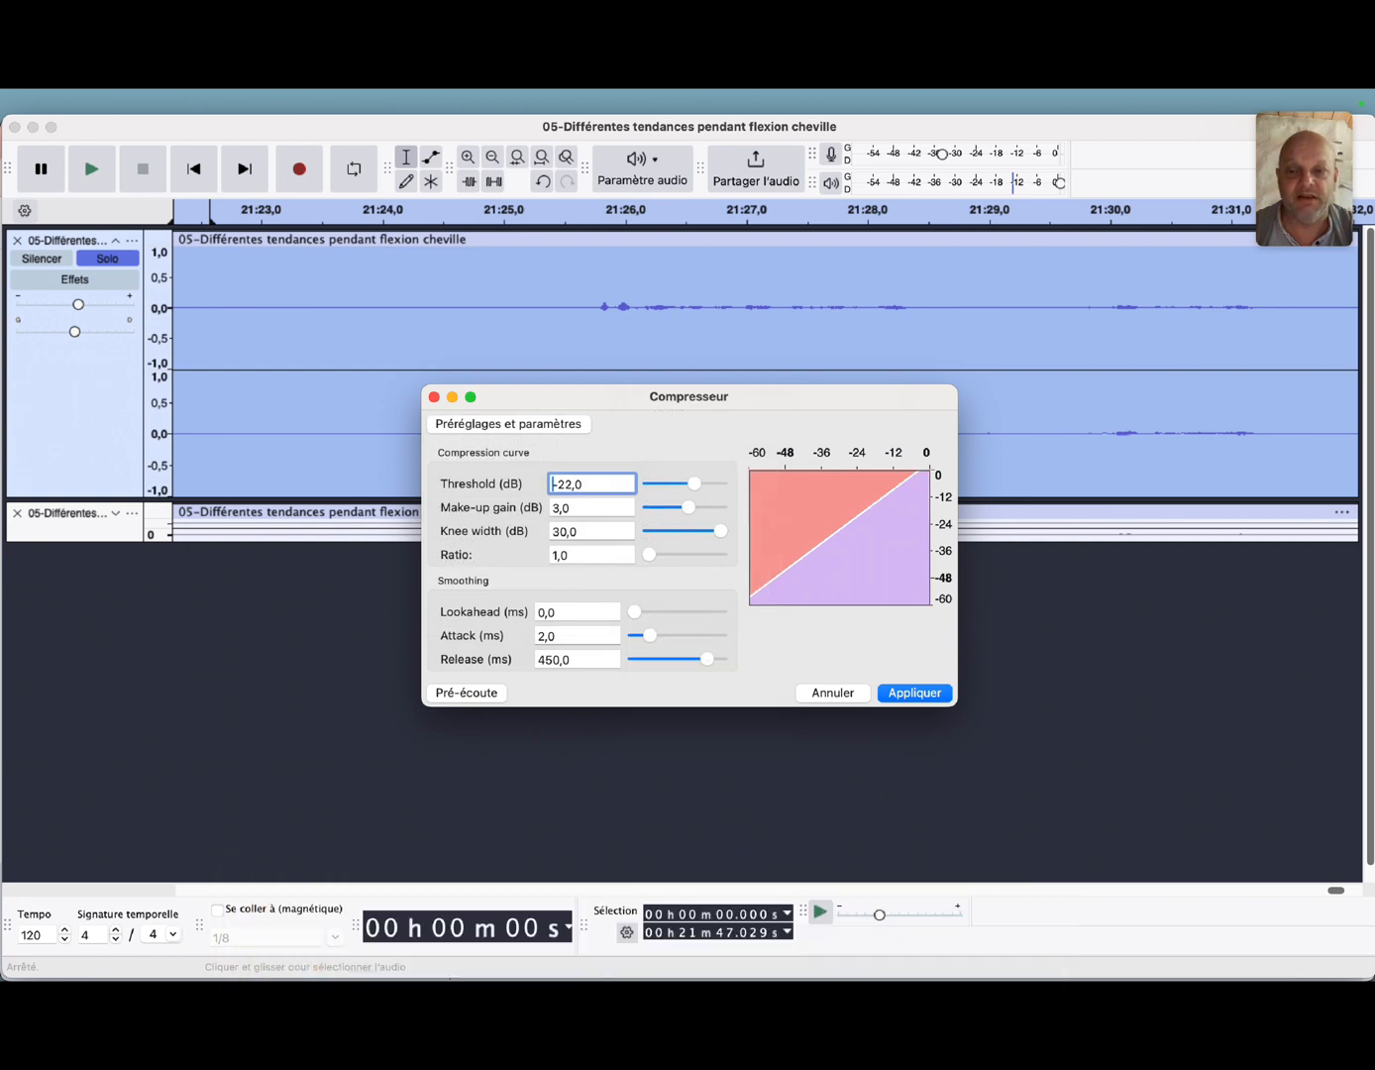
left_click(467, 695)
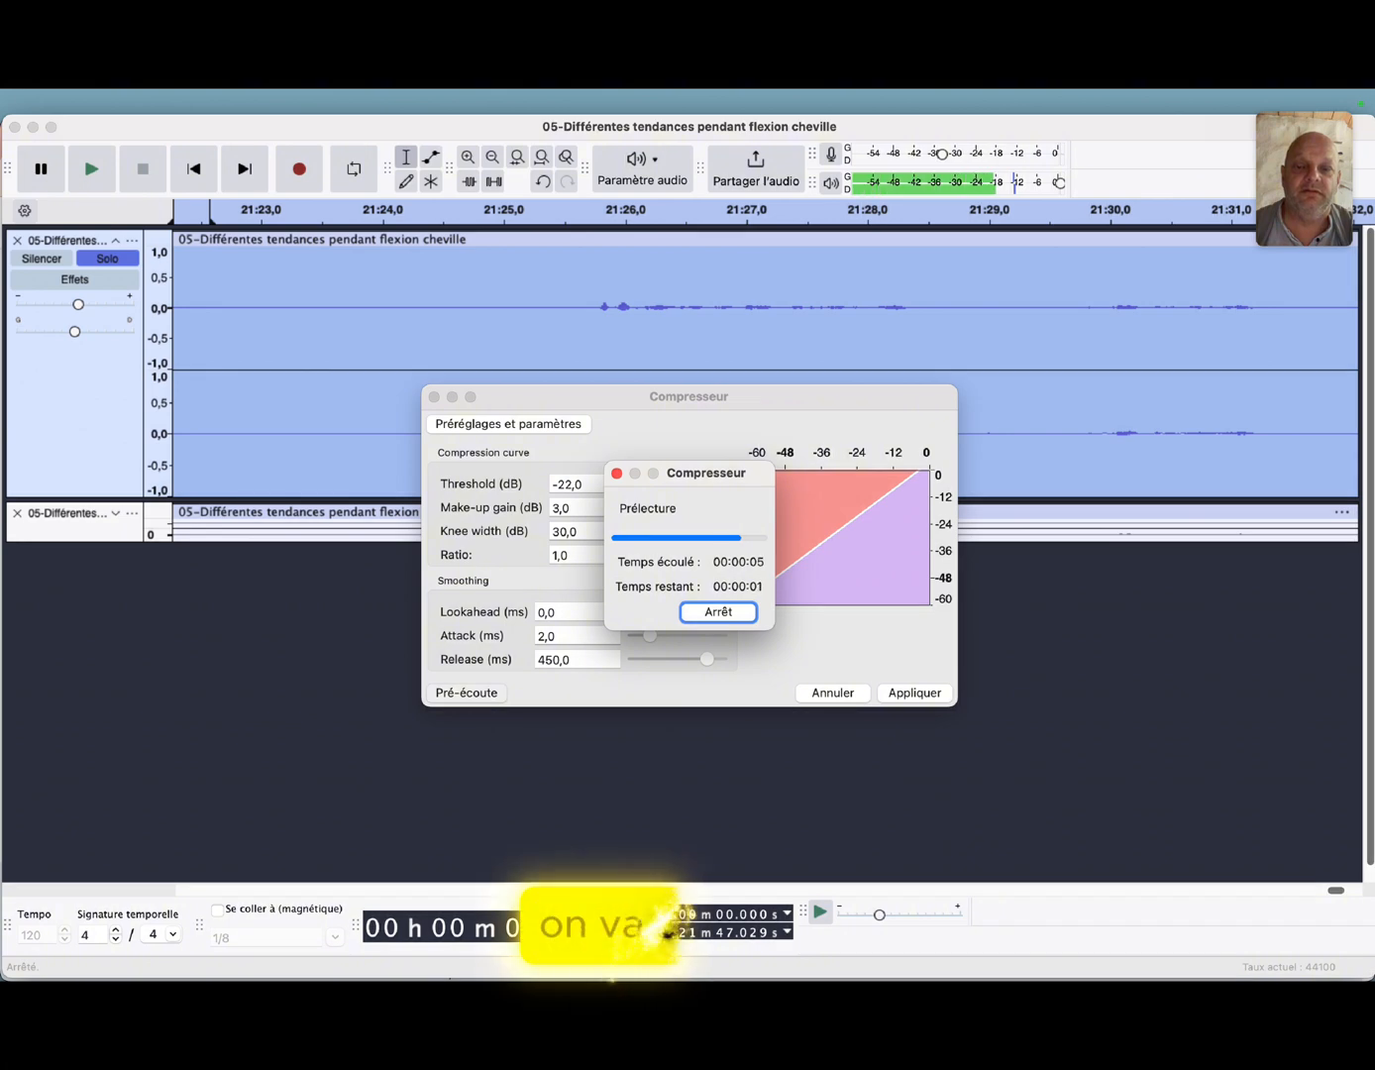
- Restore the Vocal Control preset with a -15,0 dB threshold and 3,0 ratio, and apply the compression to the upper track
left_click(555, 424)
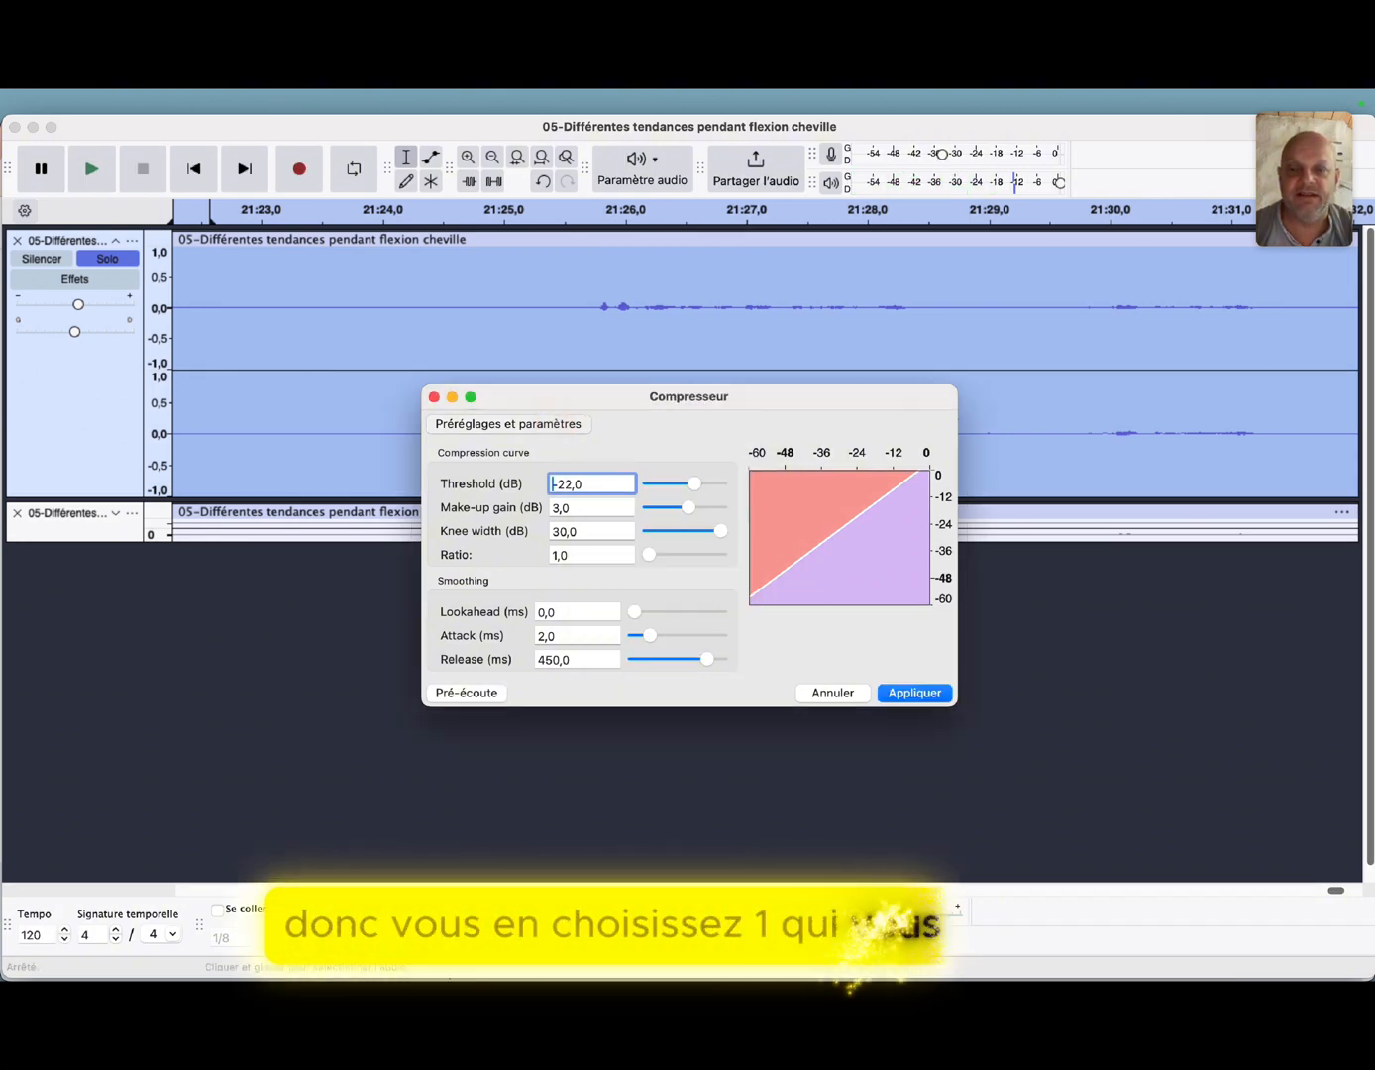
mouse_move(489, 510)
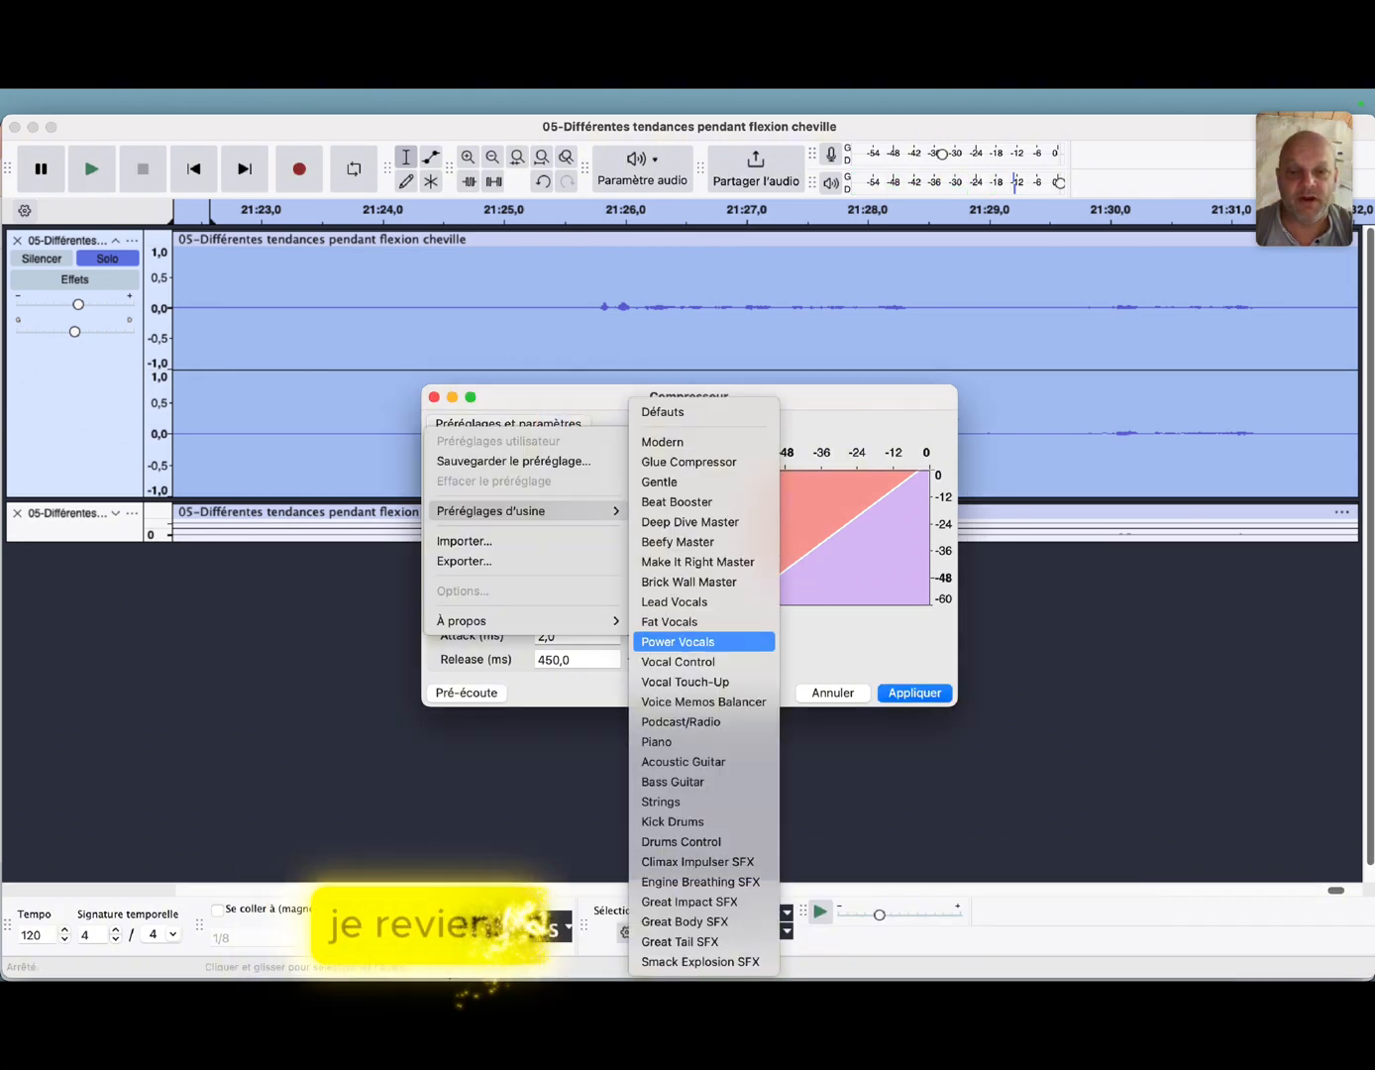
left_click(678, 662)
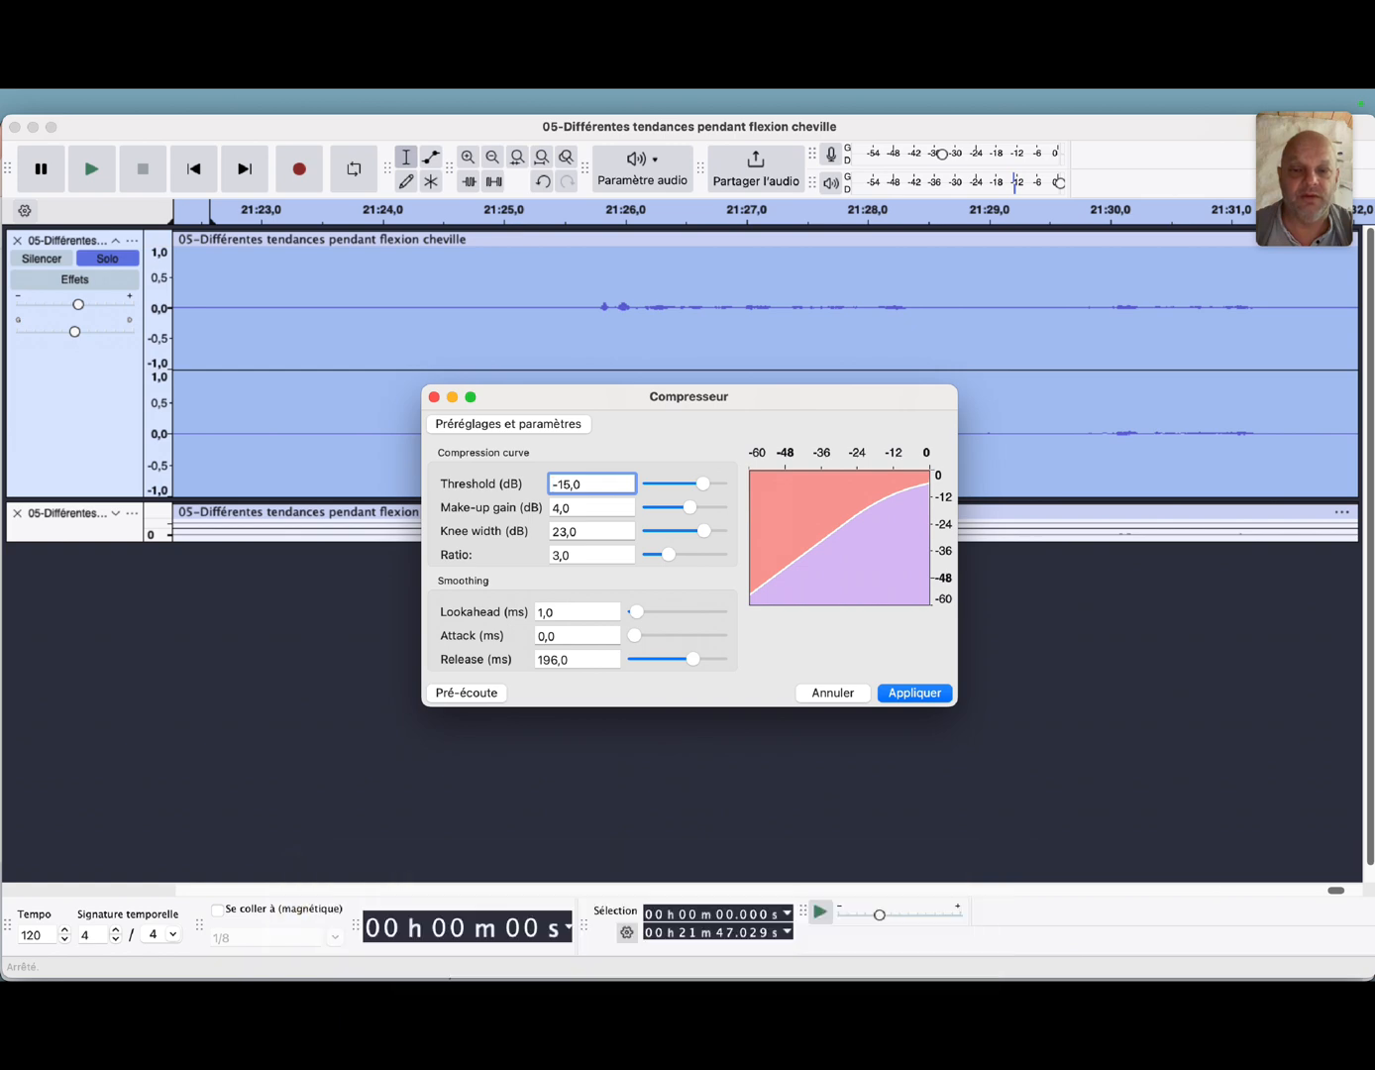
left_click(926, 693)
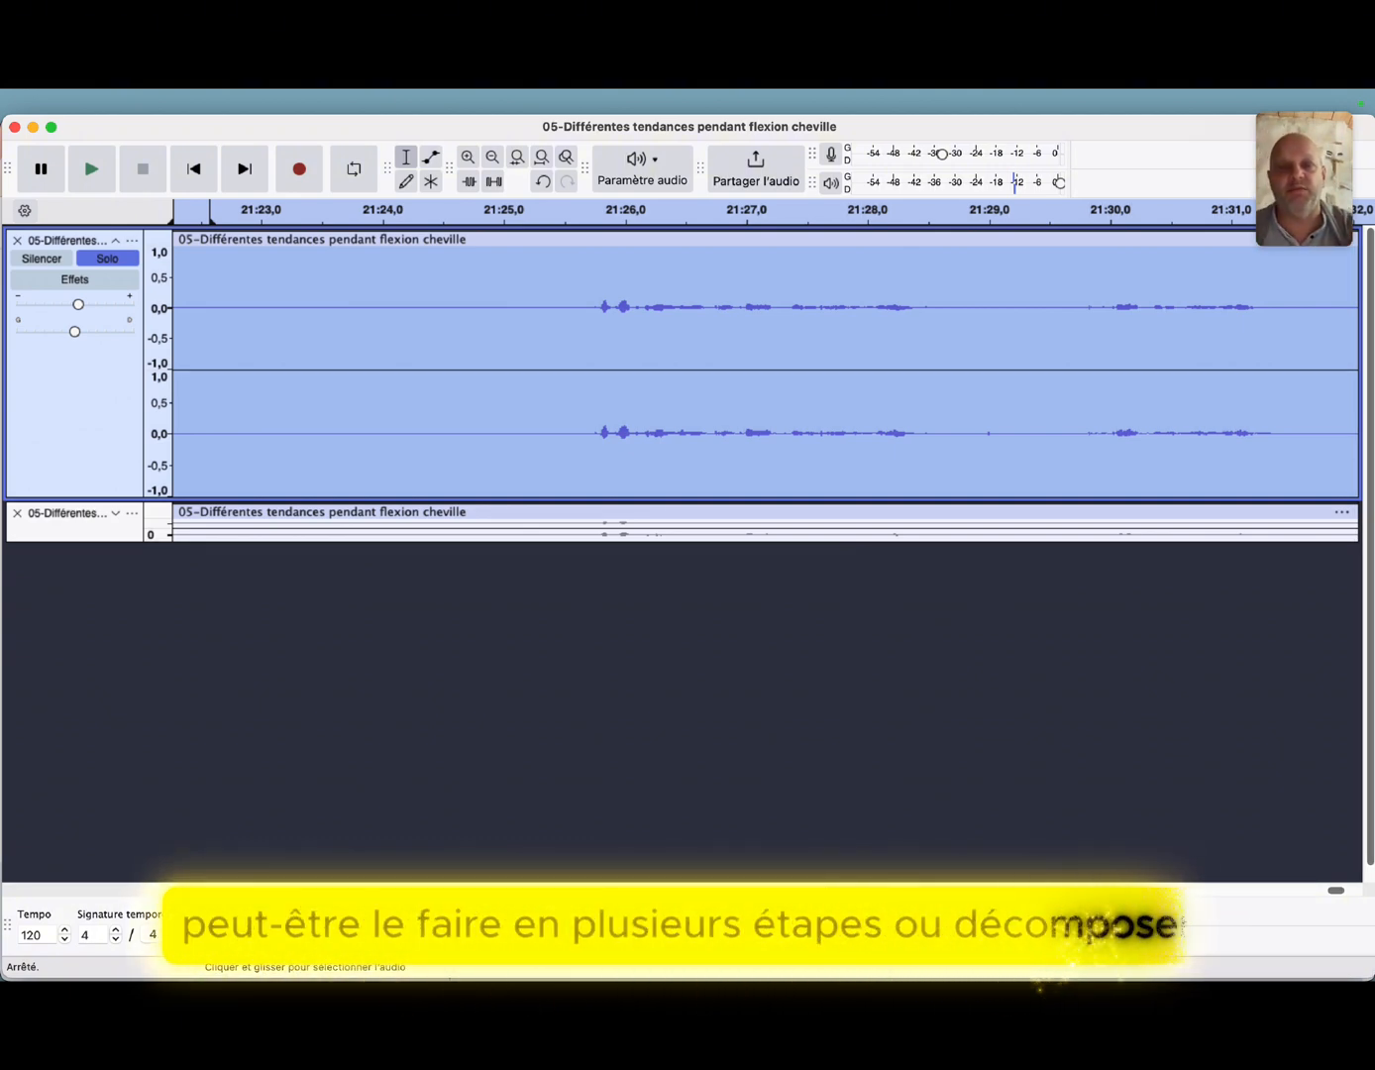
- Play the compressed upper track from about 21:25.5
left_click(564, 313)
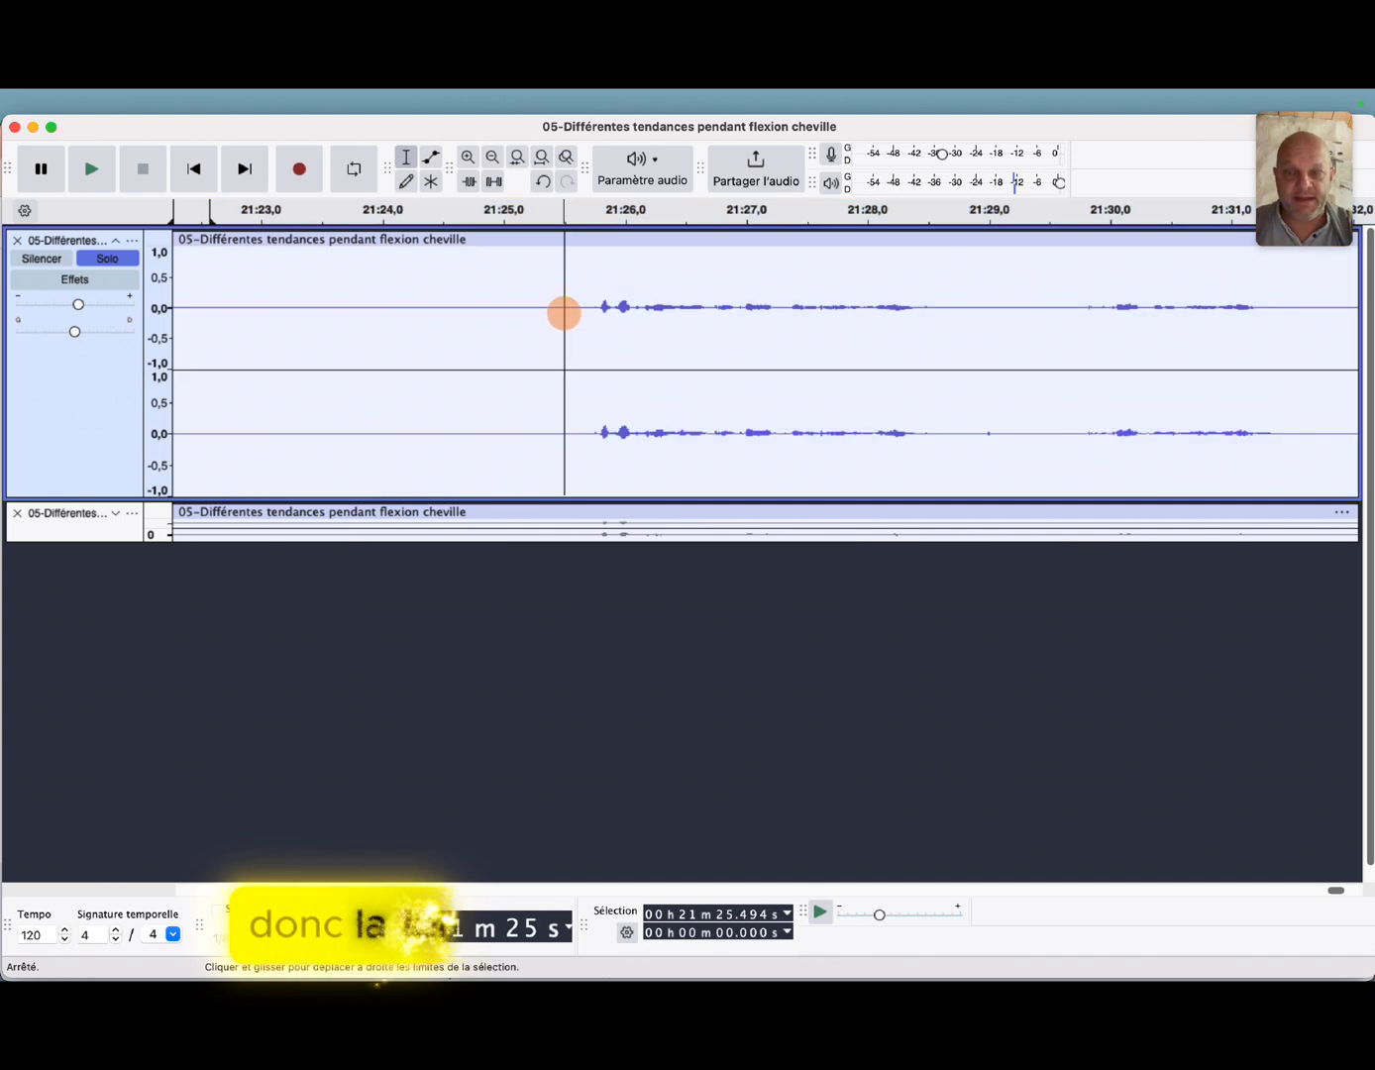
key("space")
key("space")
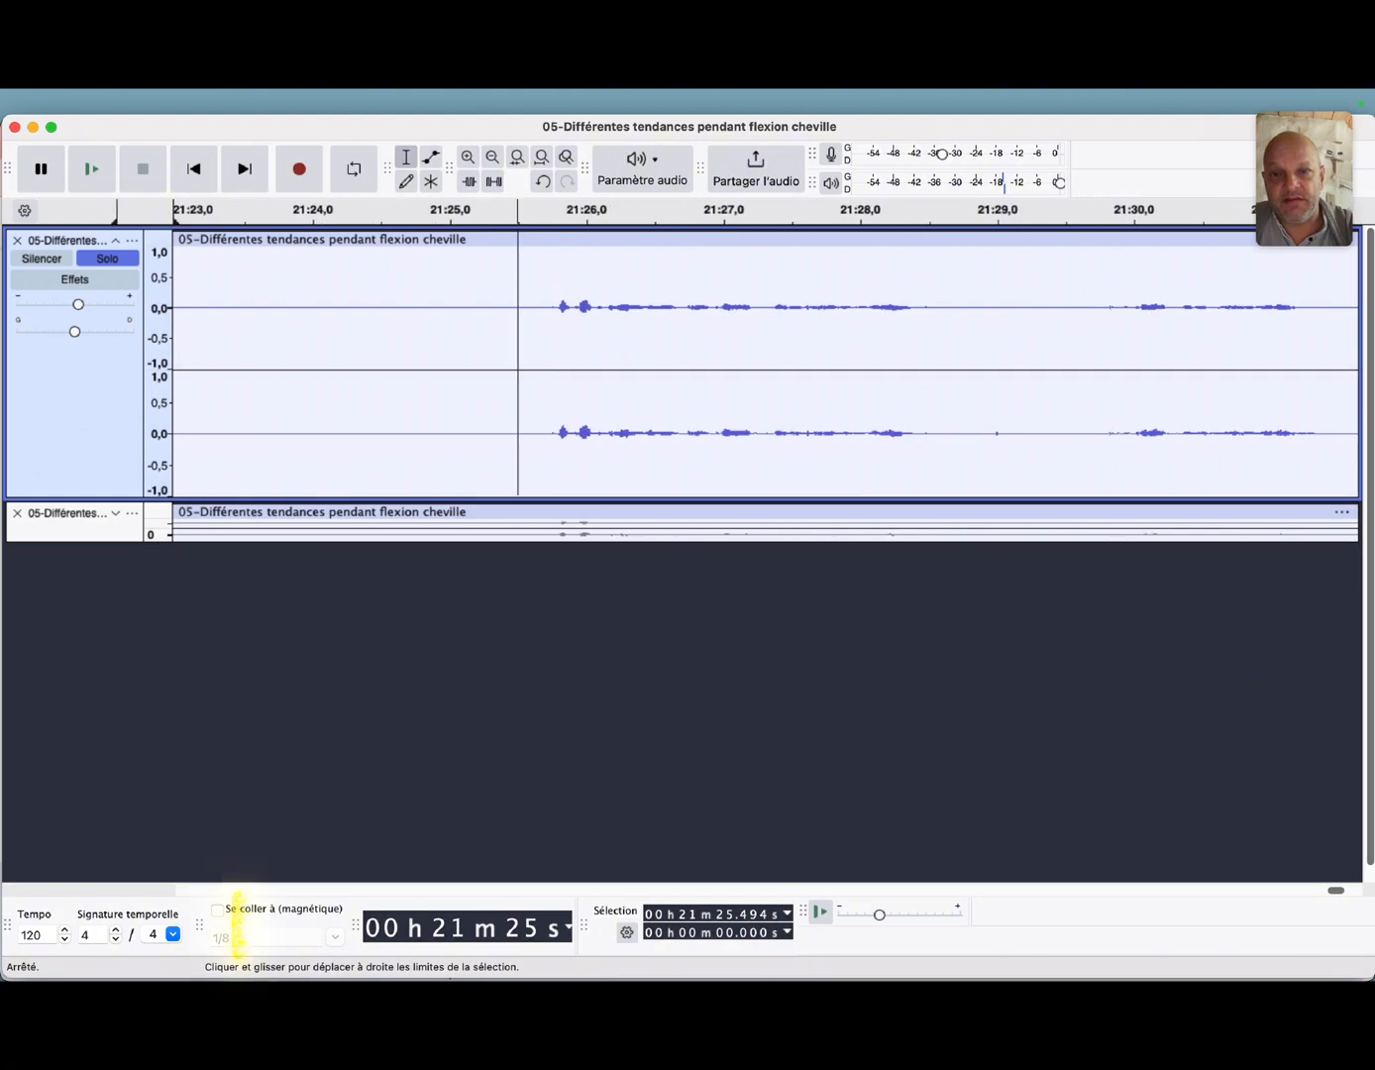
- Locate the short spike just after 20:01 in the upper track and listen to it from about 20:01.1
scroll(925, 316, "down", 5)
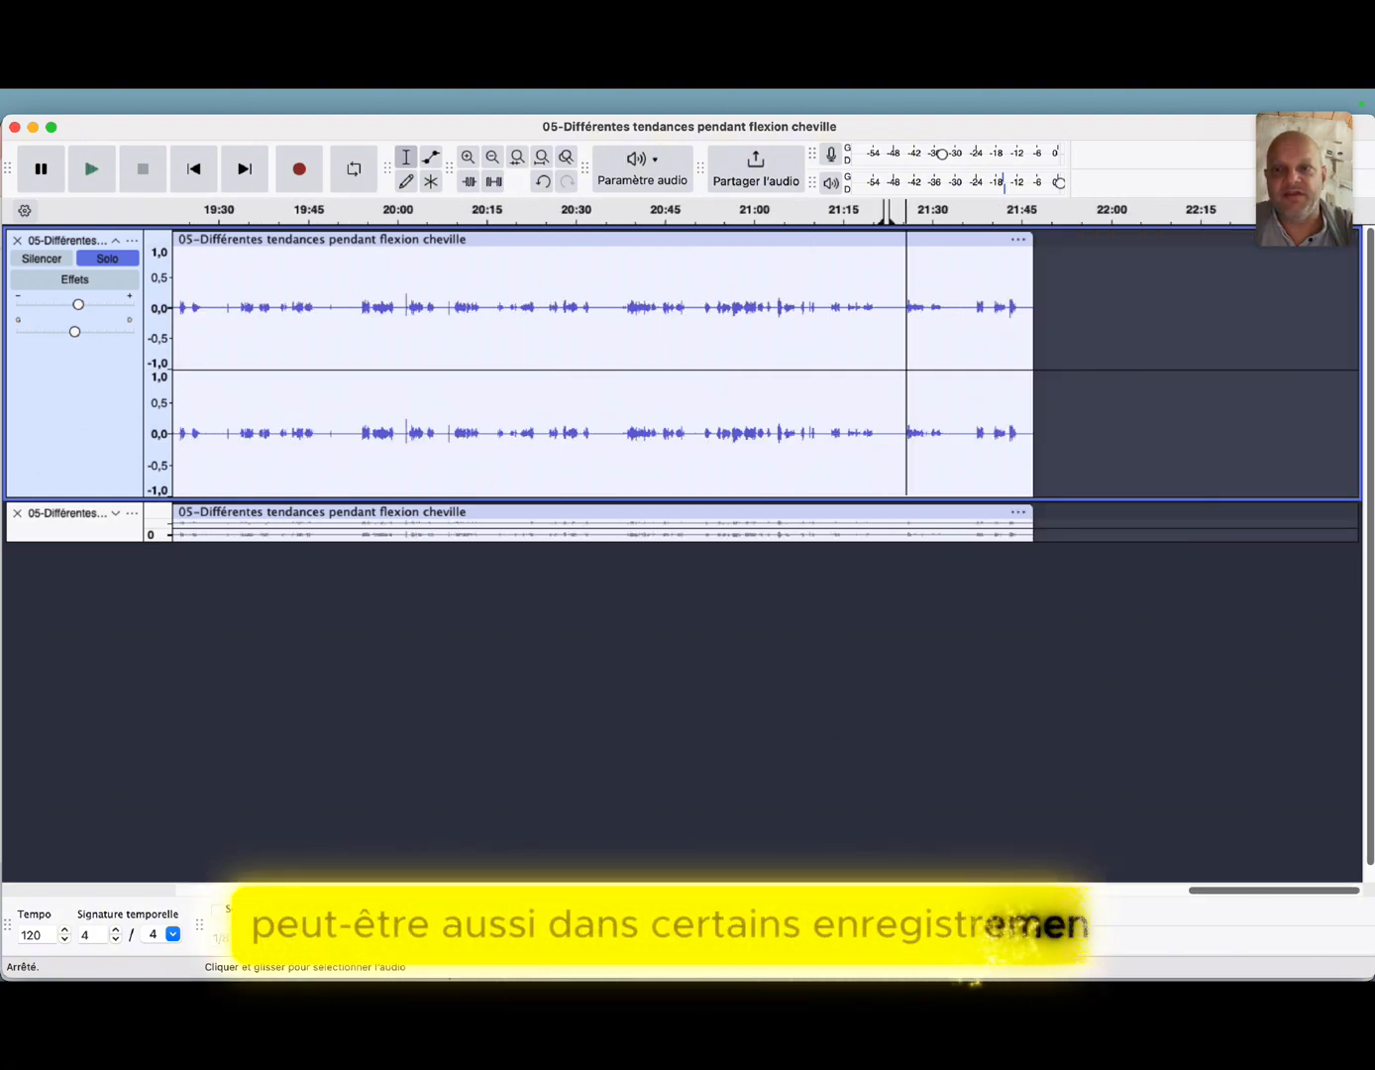
left_click_drag(399, 308, 410, 307)
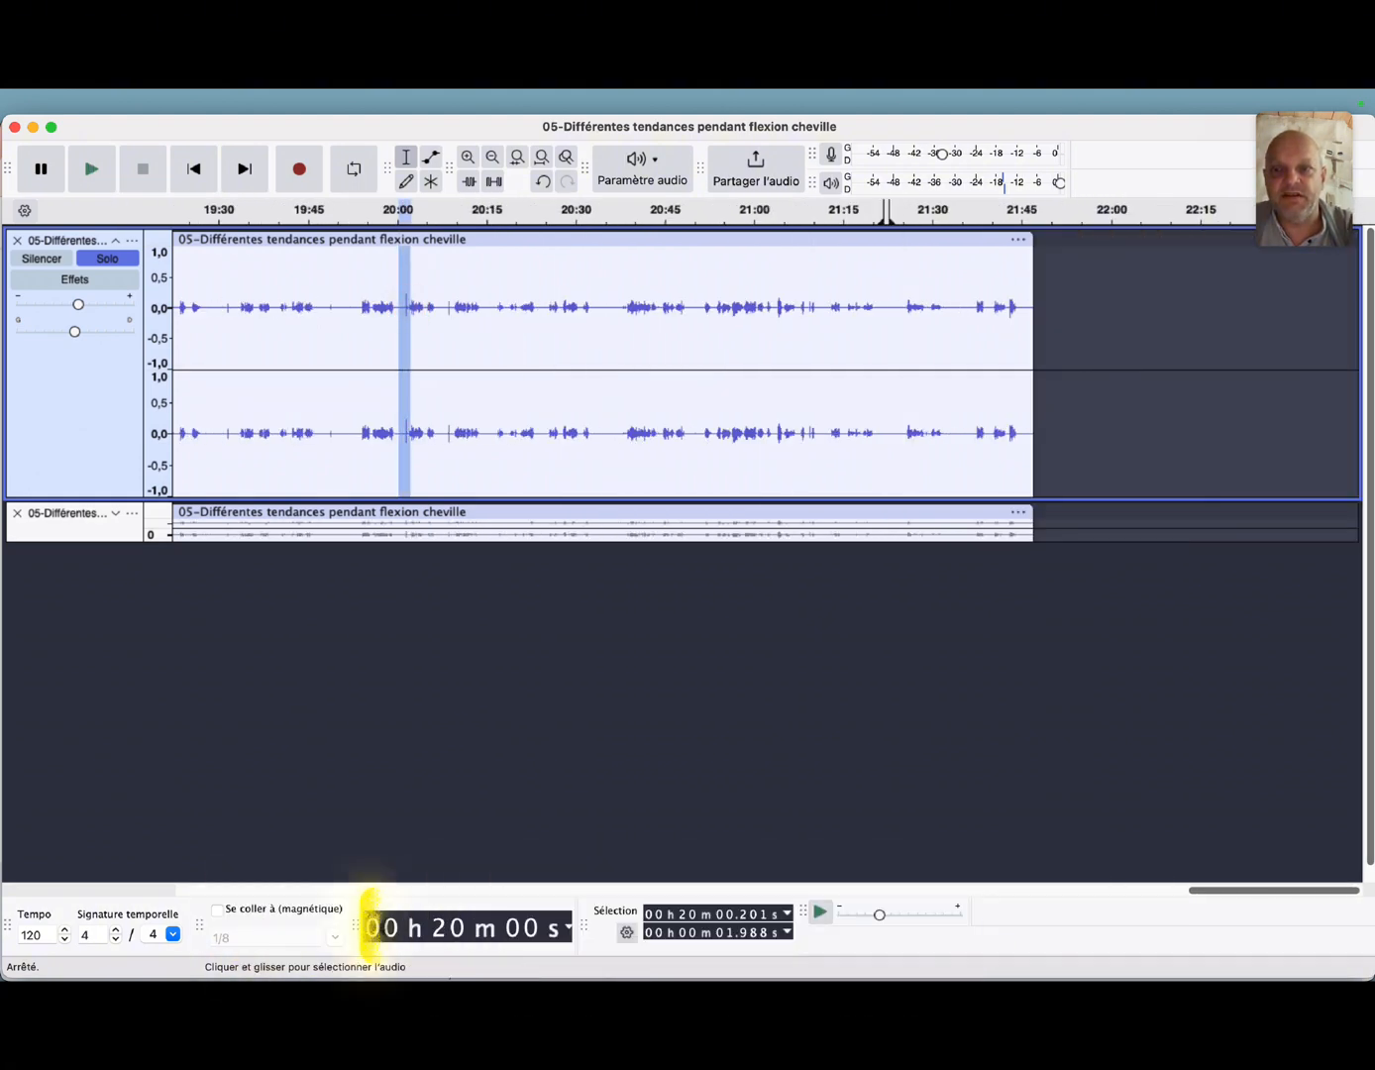
scroll(411, 307, "up", 5)
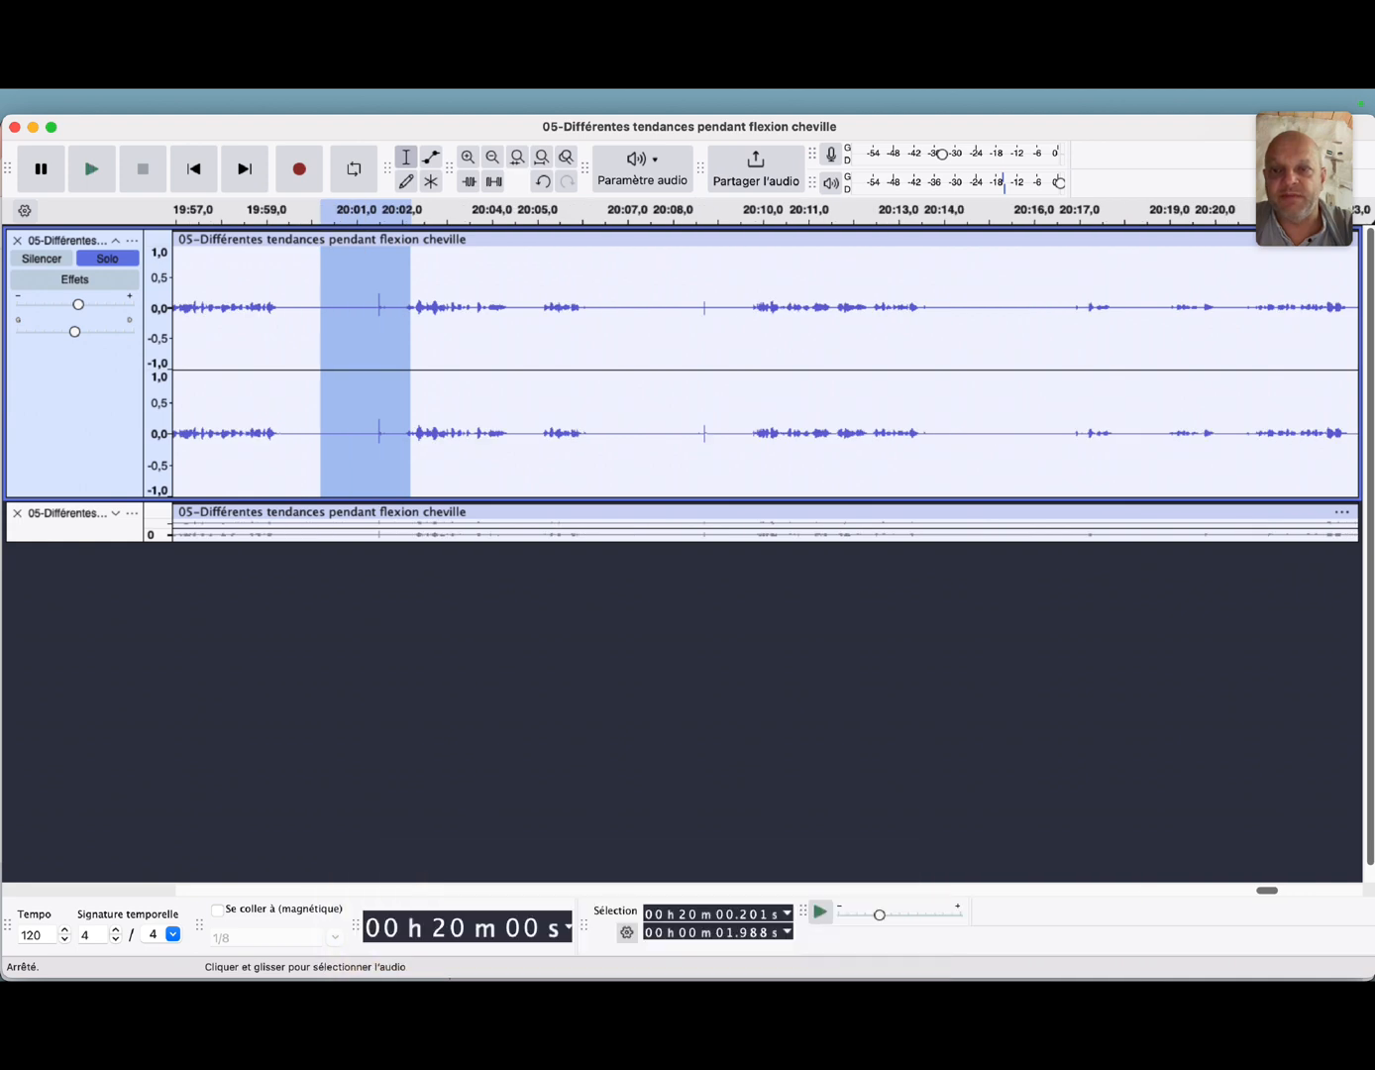
left_click(363, 307)
key("space")
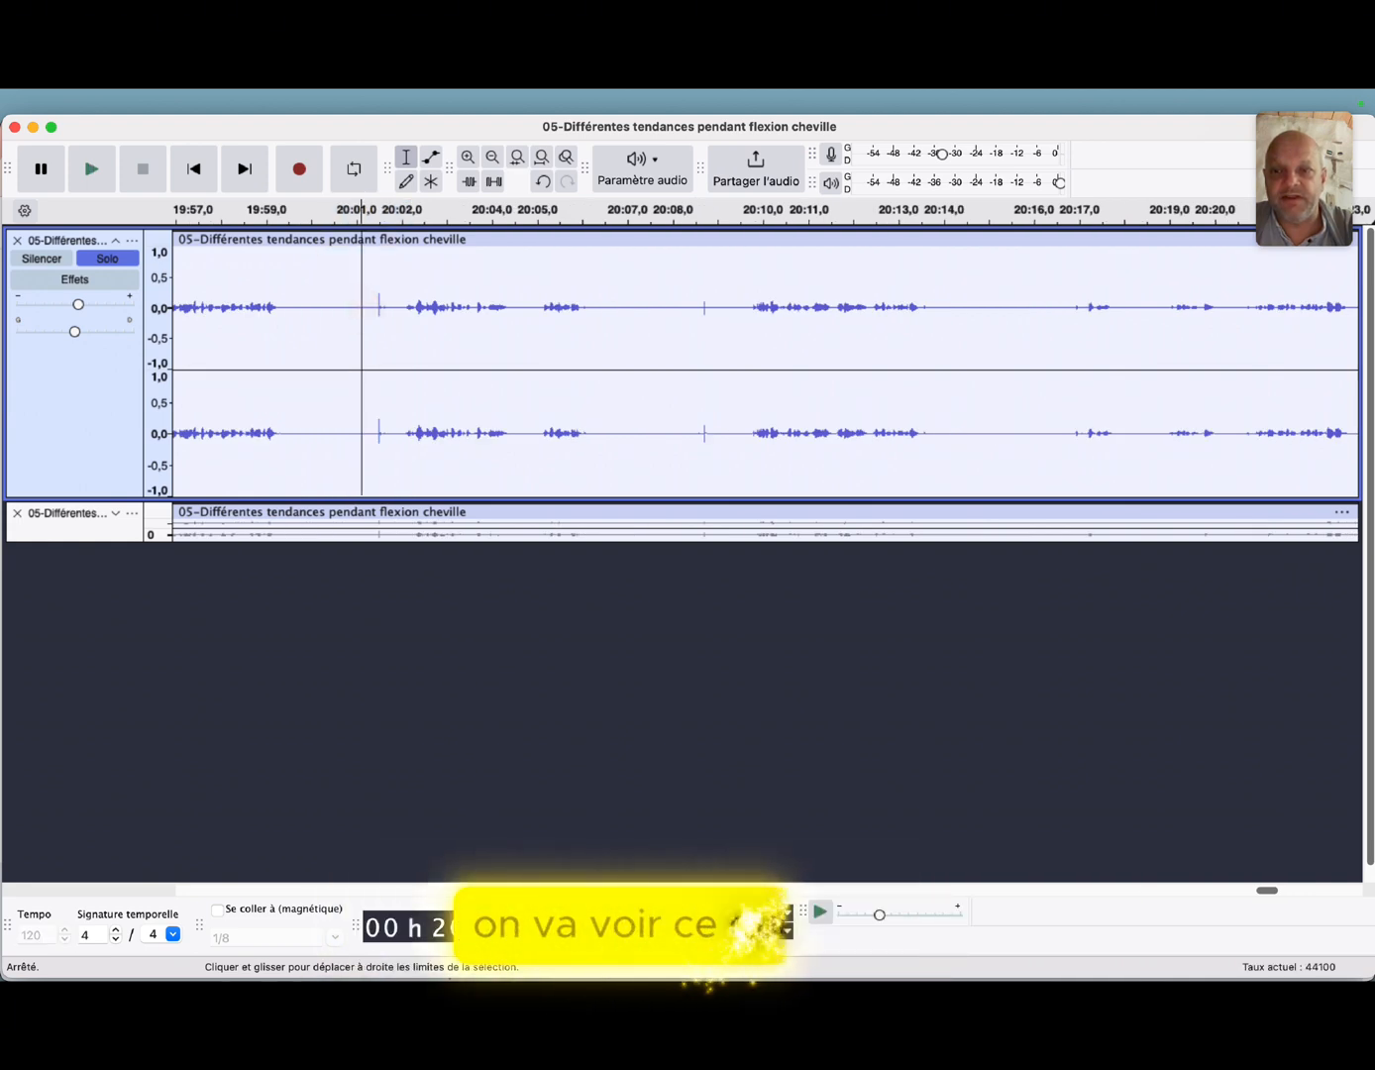
key("space")
left_click(475, 922)
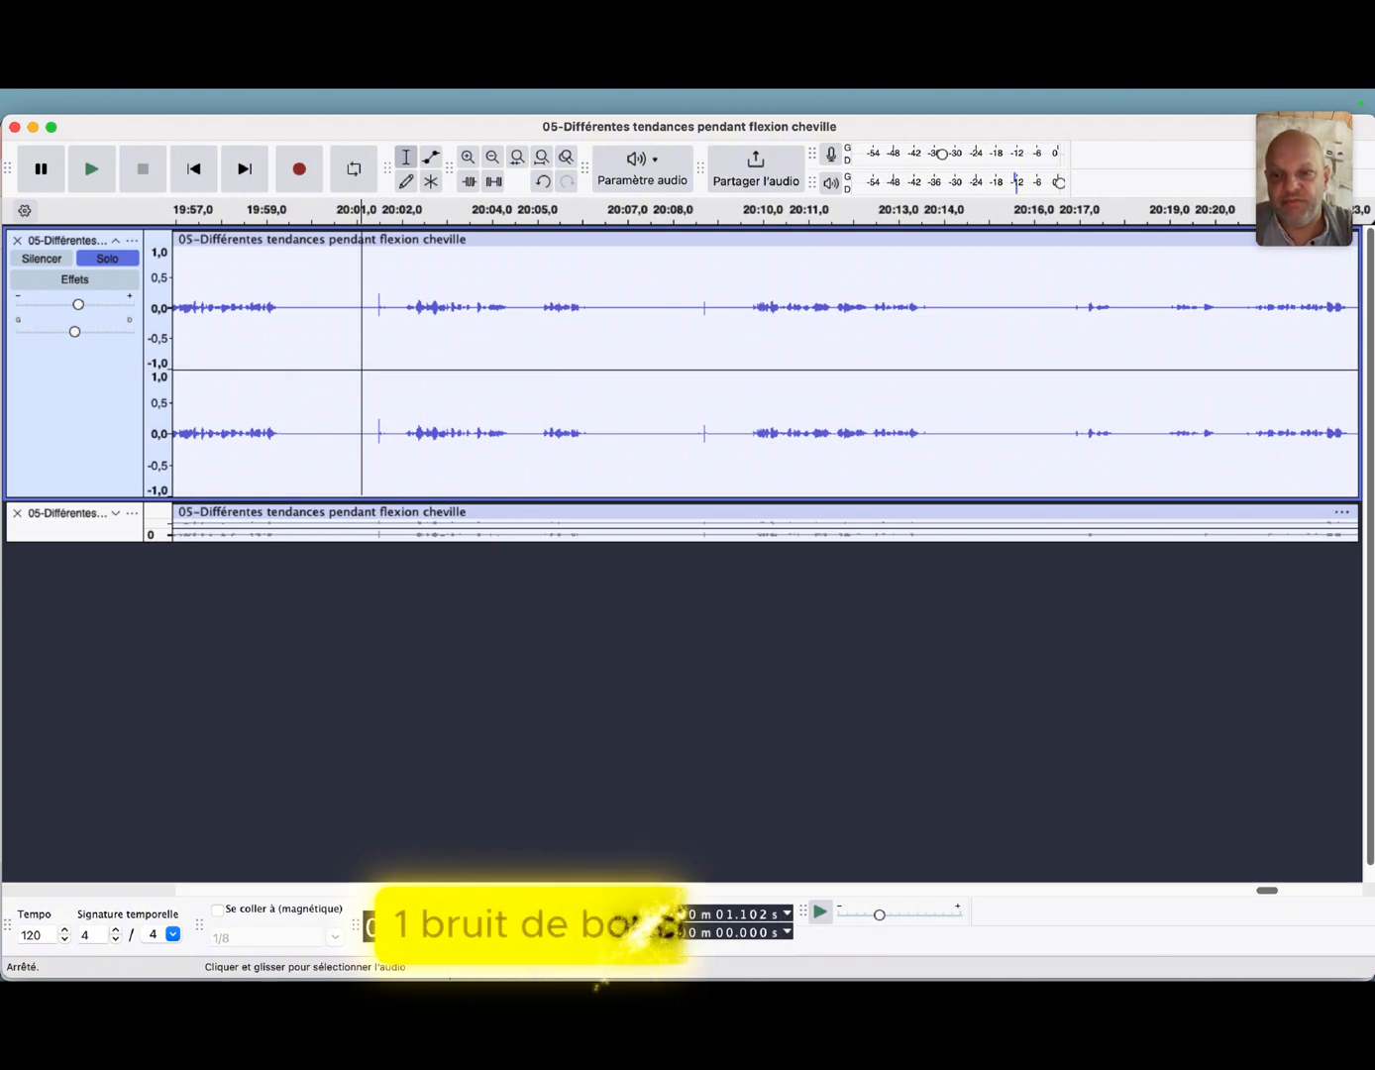
- Delete the section of about 1.4 s around the noise spike from the upper track, starting at about 20:00.6
scroll(379, 308, "up", 1)
scroll(379, 307, "down", 3)
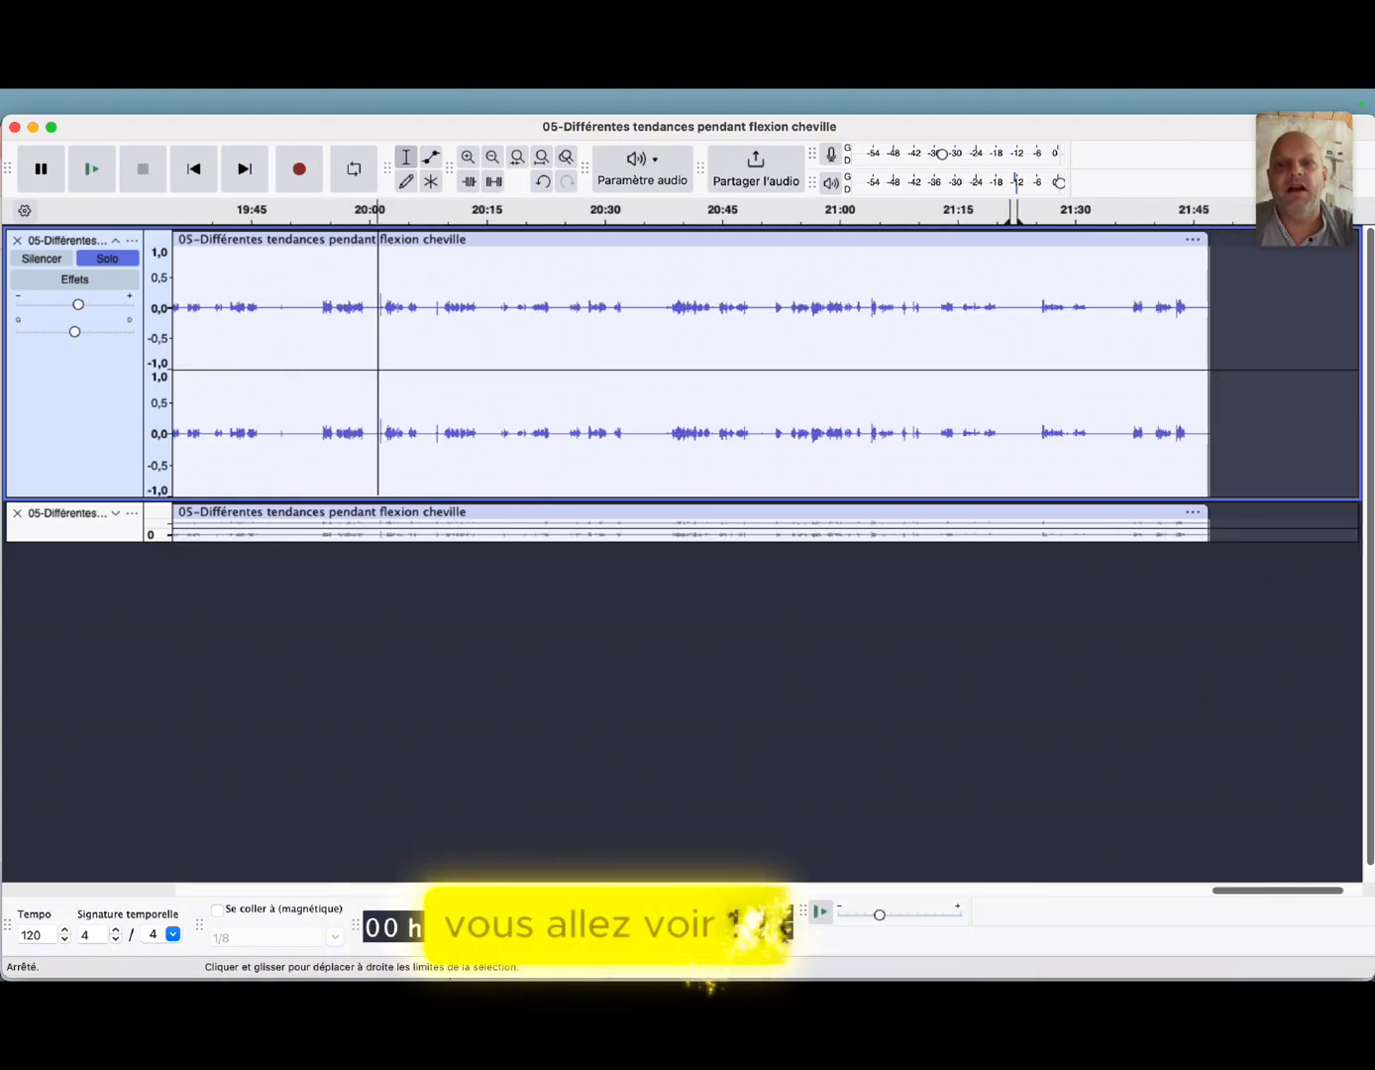
scroll(379, 307, "up", 2)
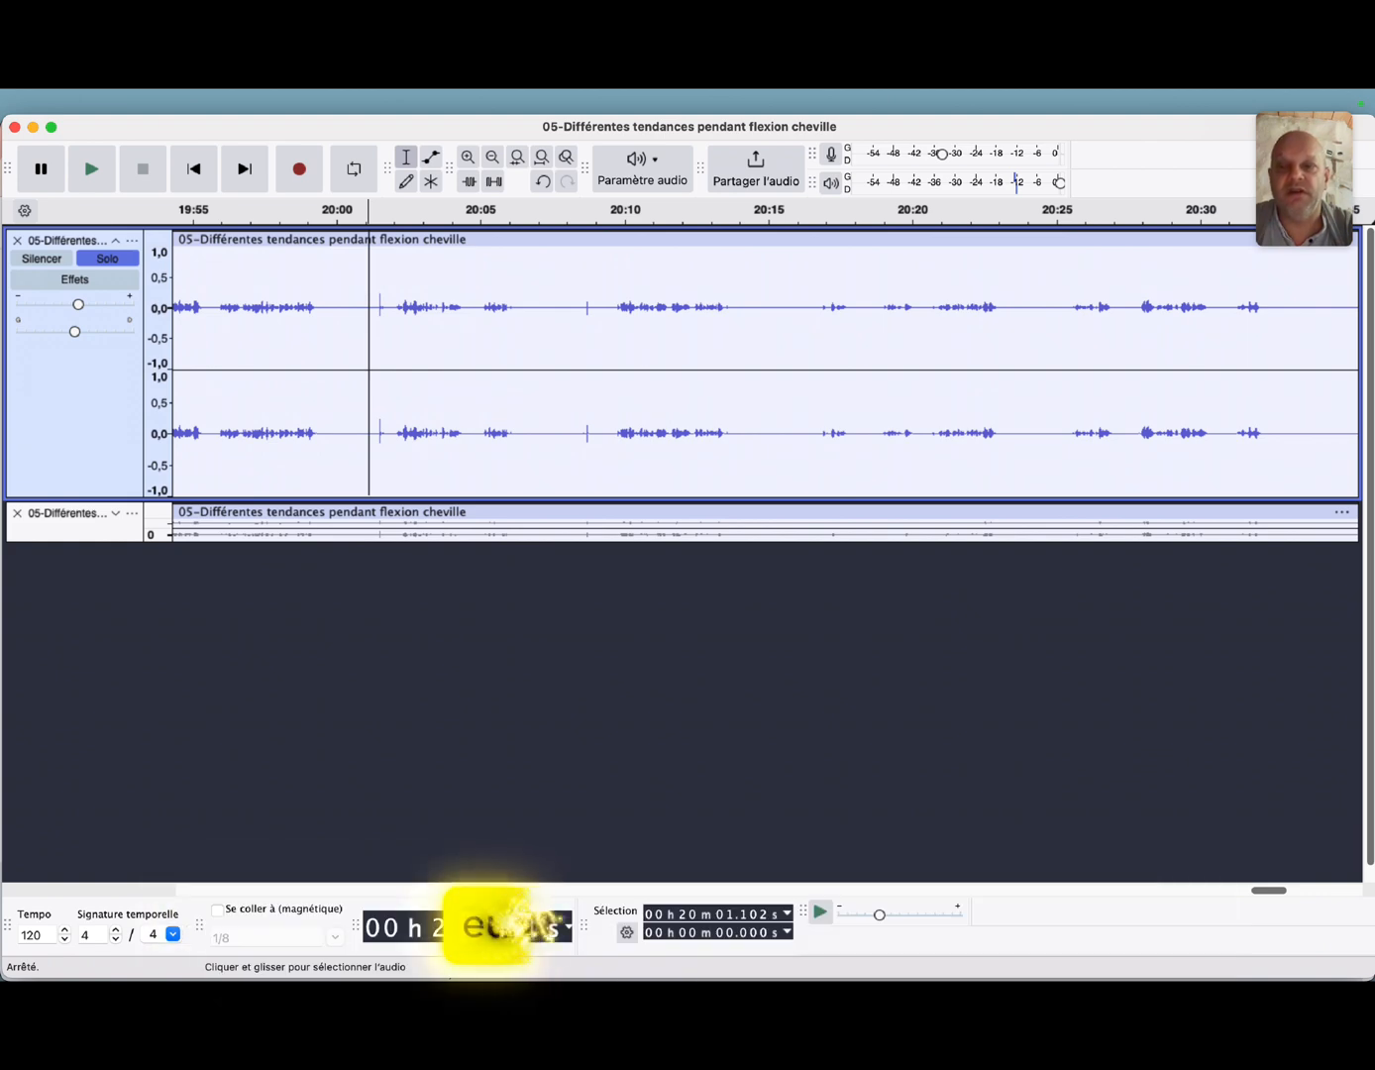
left_click_drag(387, 307, 364, 310)
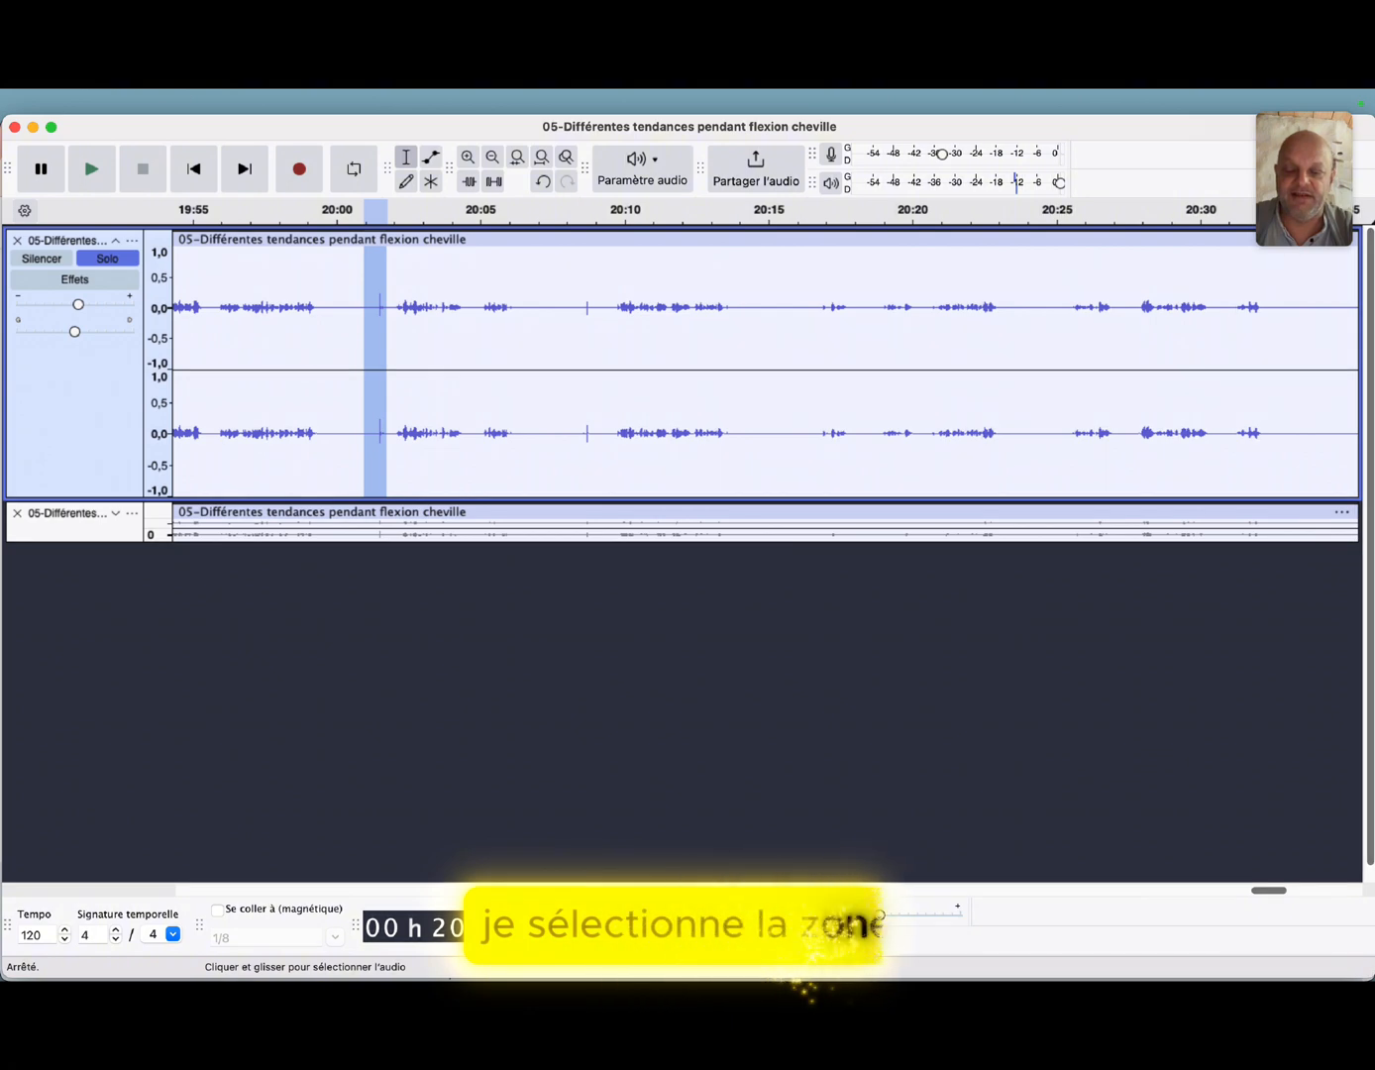
left_click(341, 294)
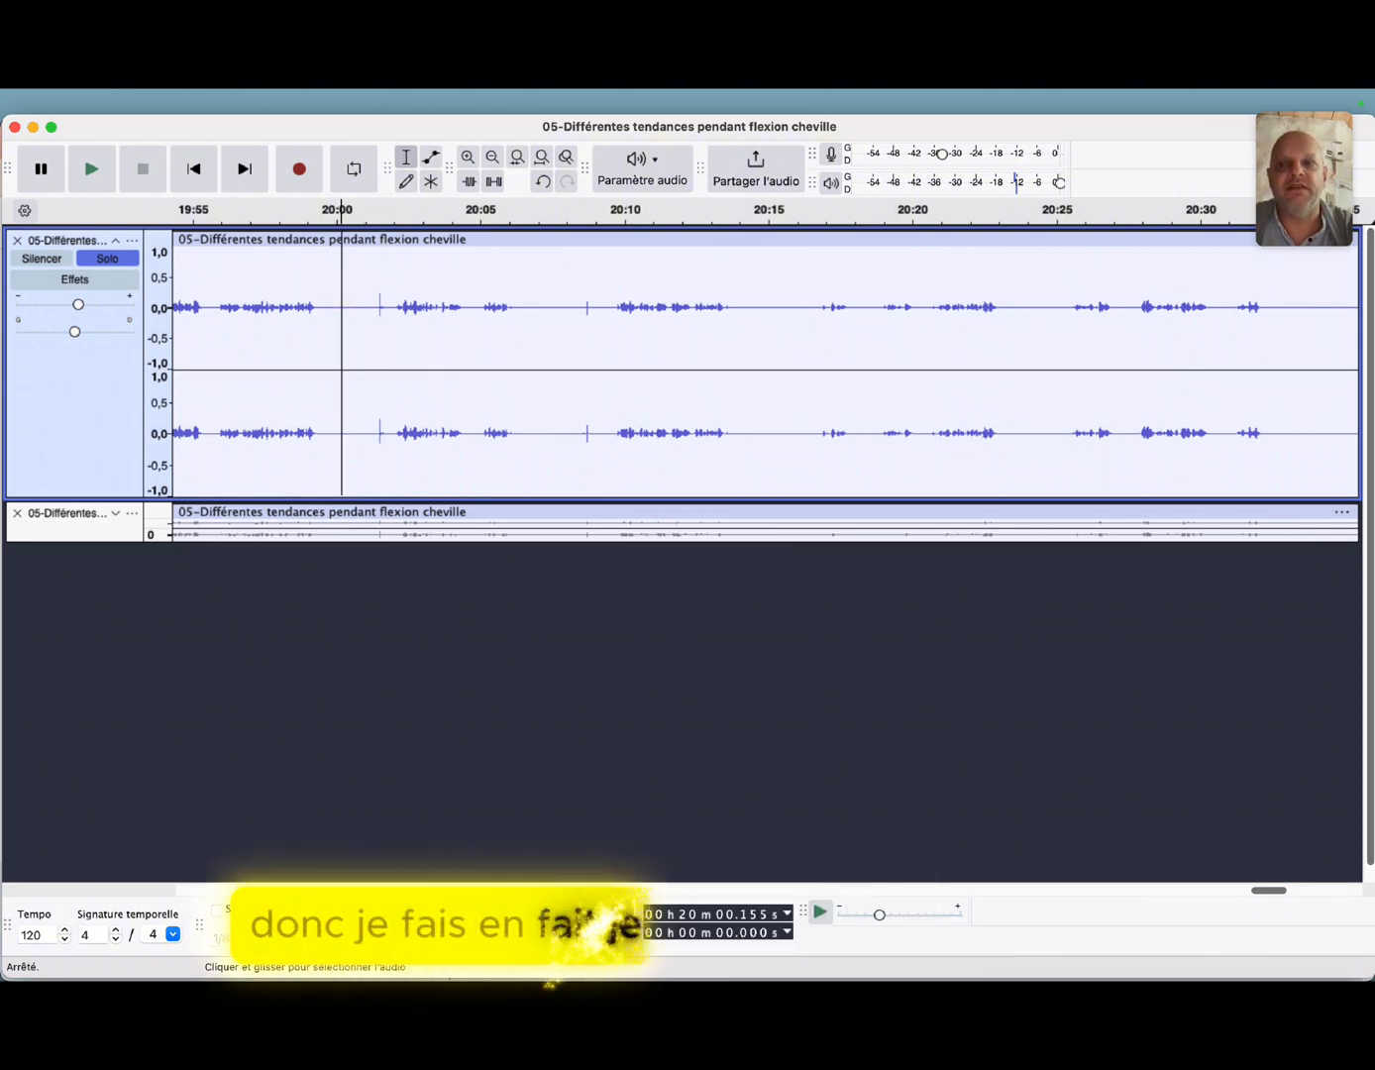
left_click(356, 303)
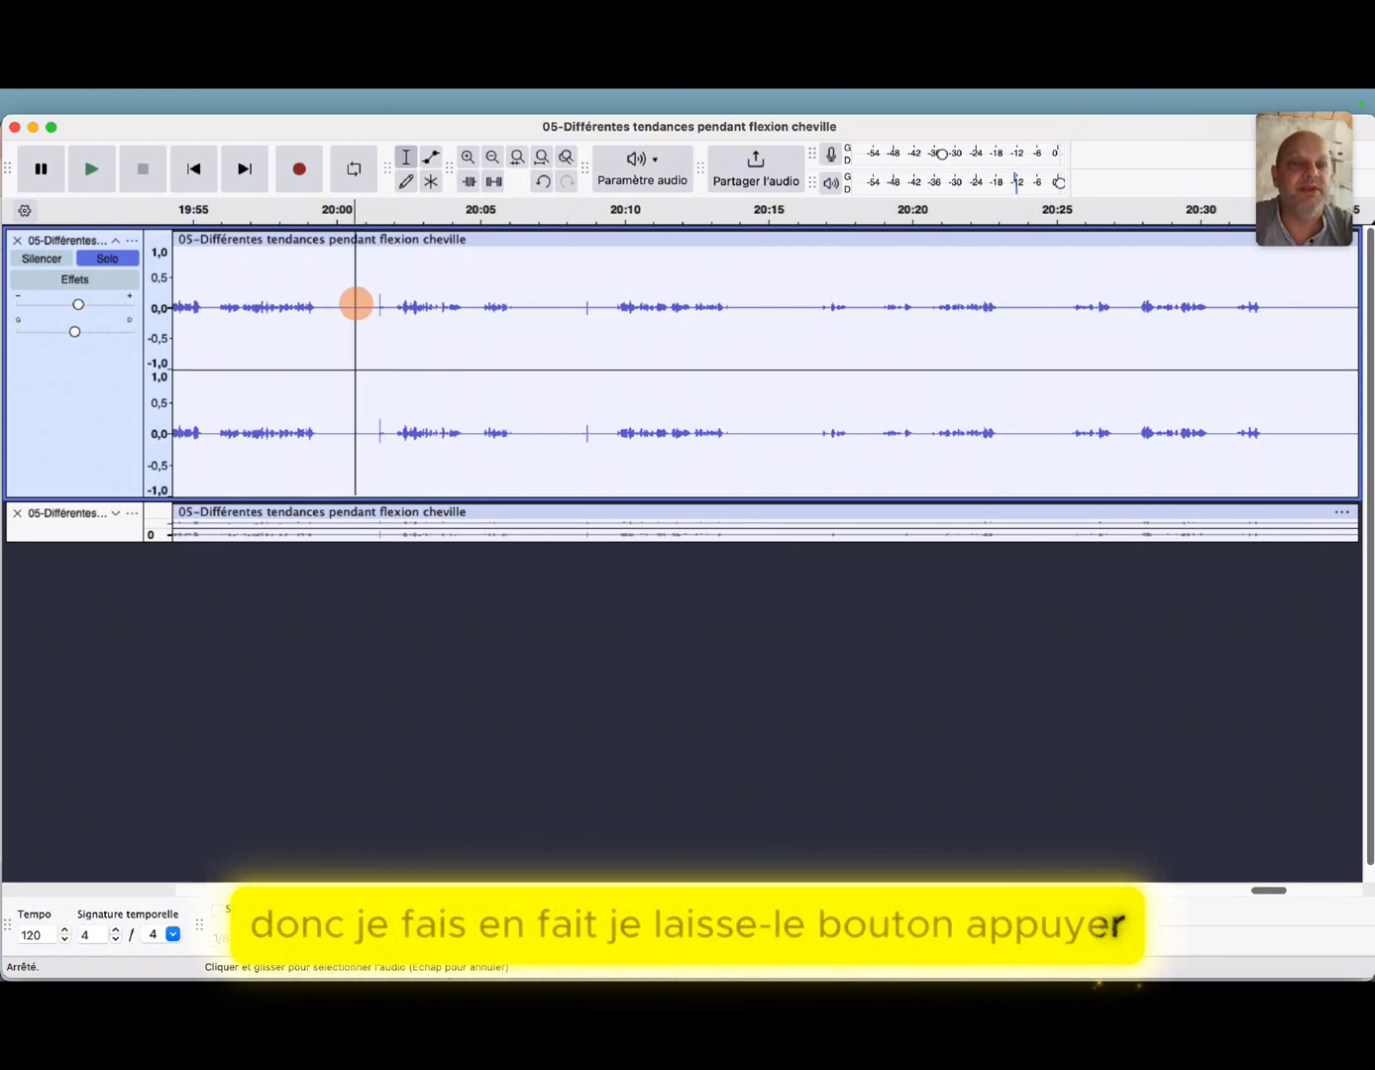
left_click_drag(355, 304, 393, 338)
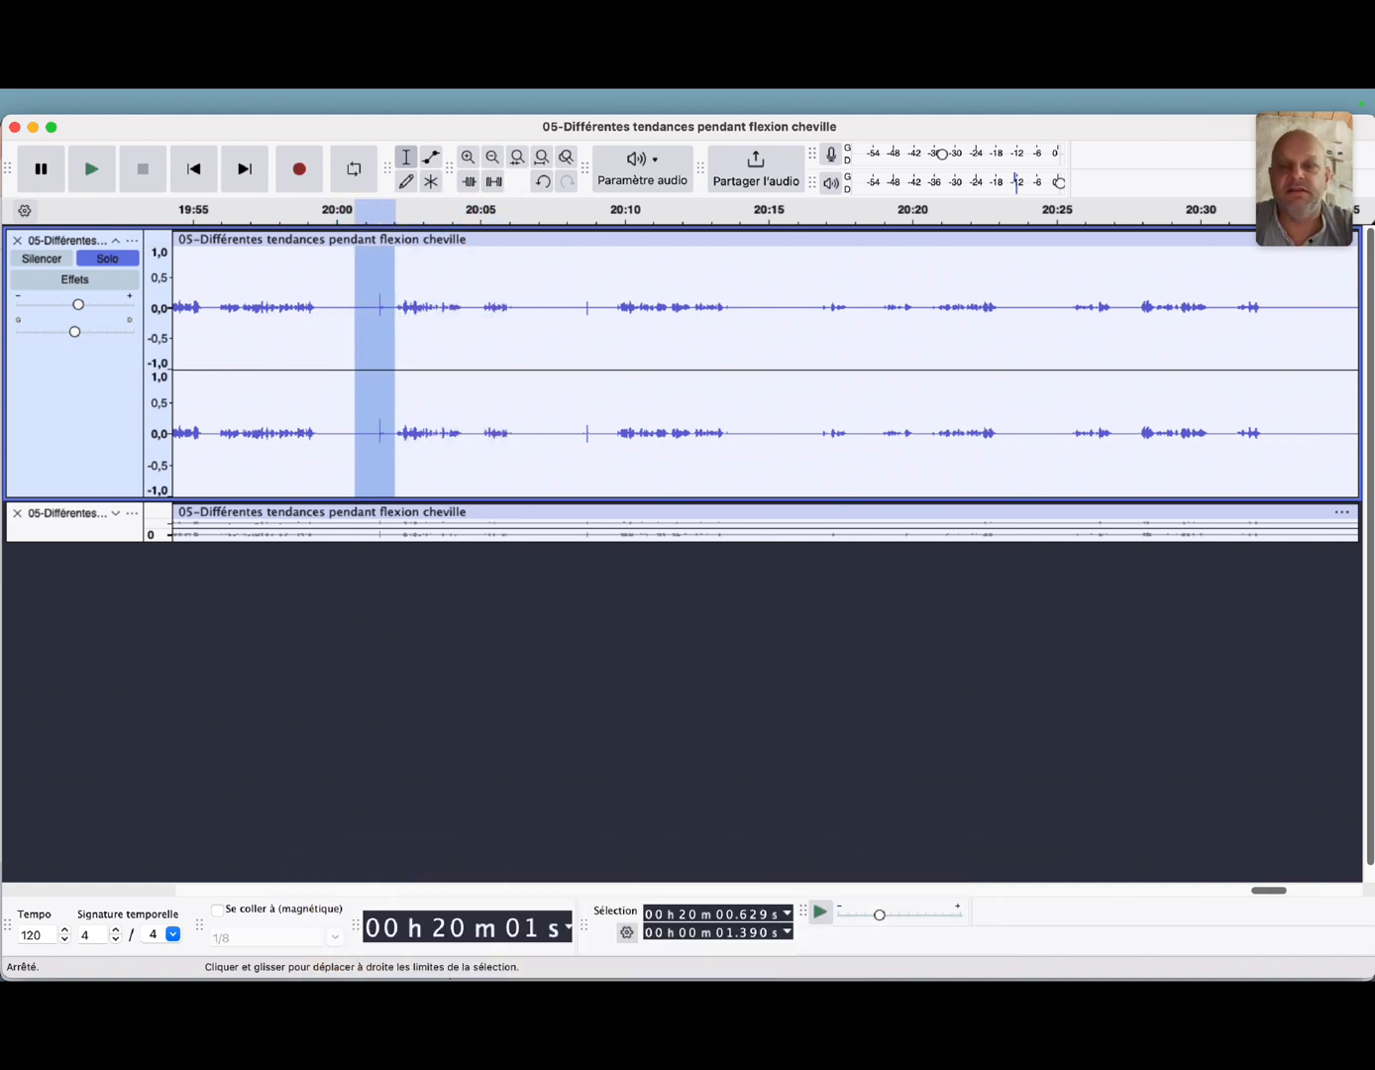
key("Delete")
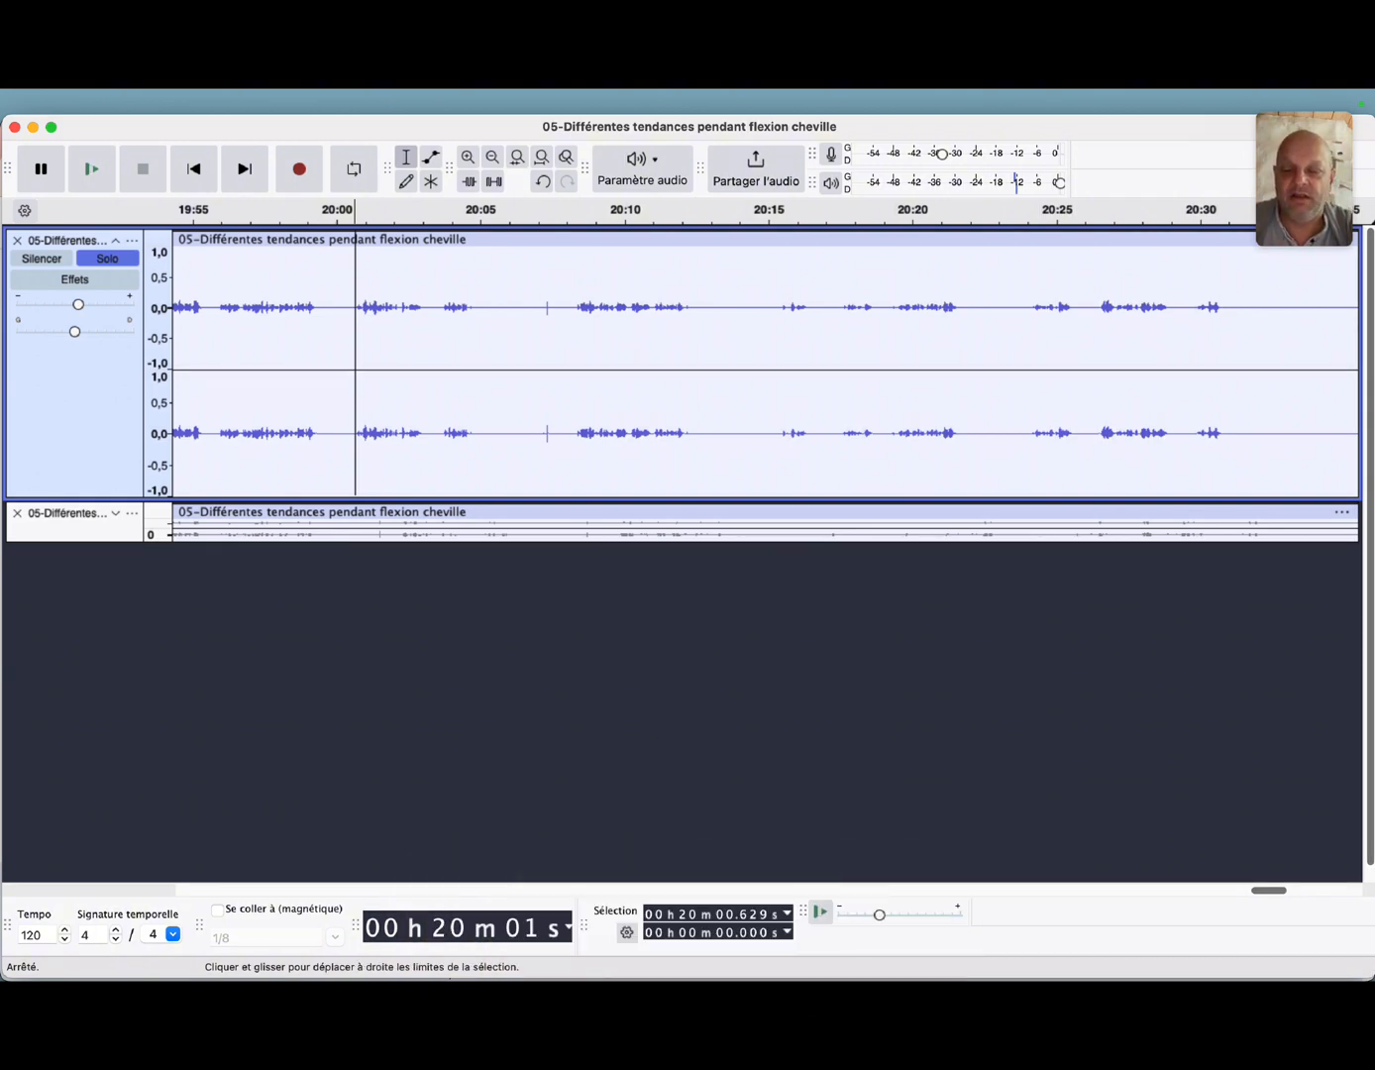
- Undo the last deletion and remove the same 1.39 s noise section at about 20:00.6 from the upper track with Effacer
key("super+z")
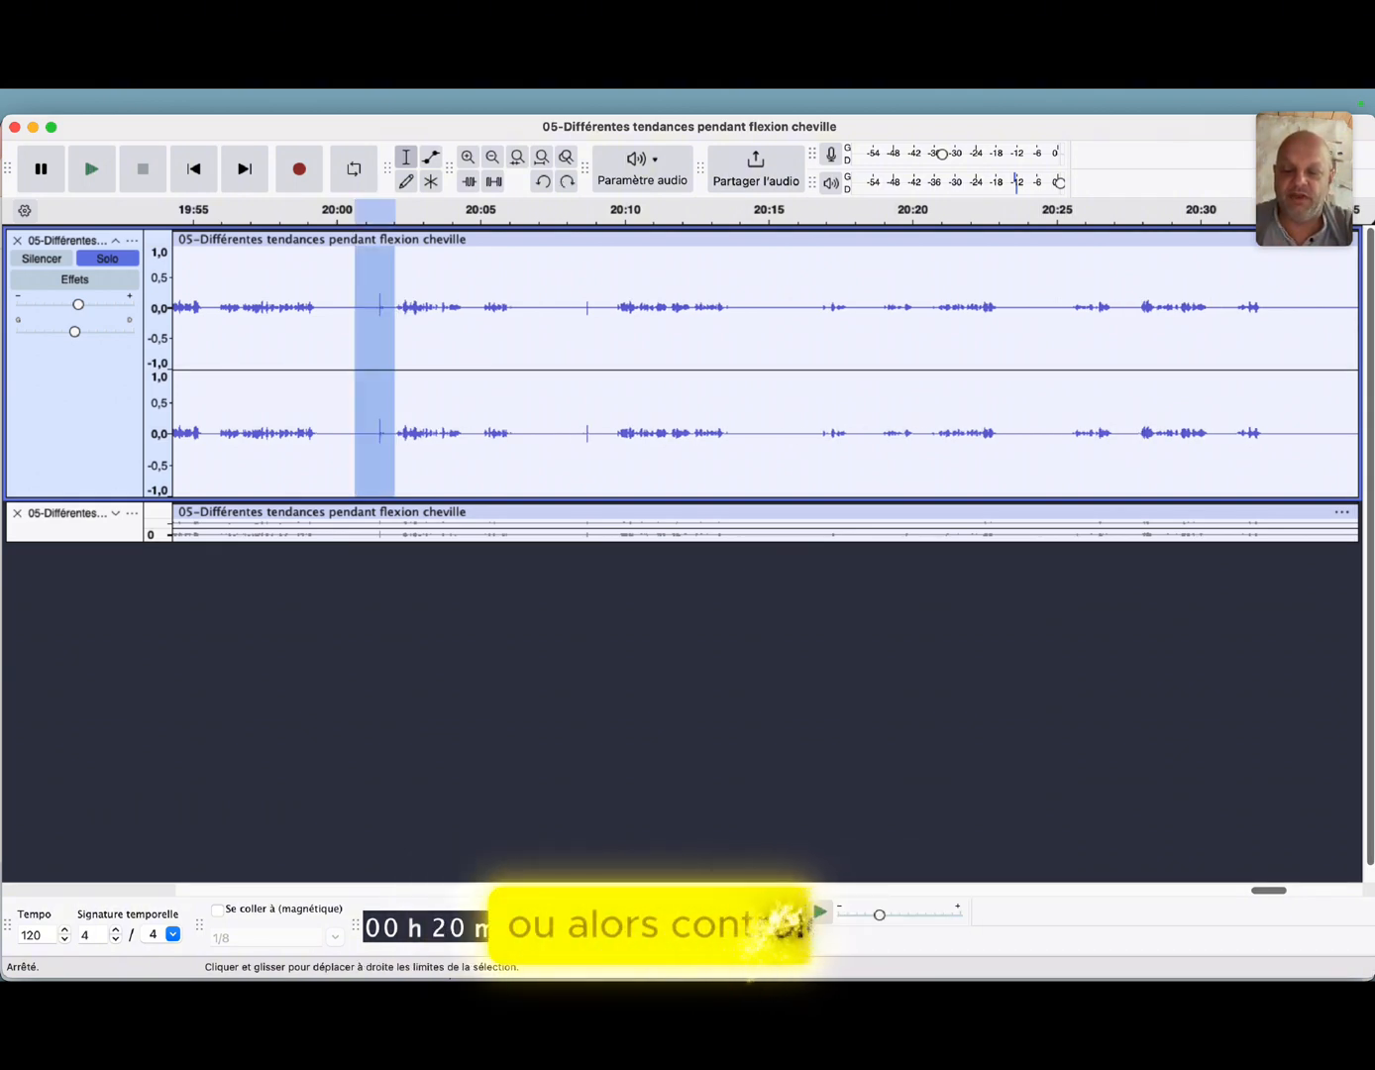
key("super+x")
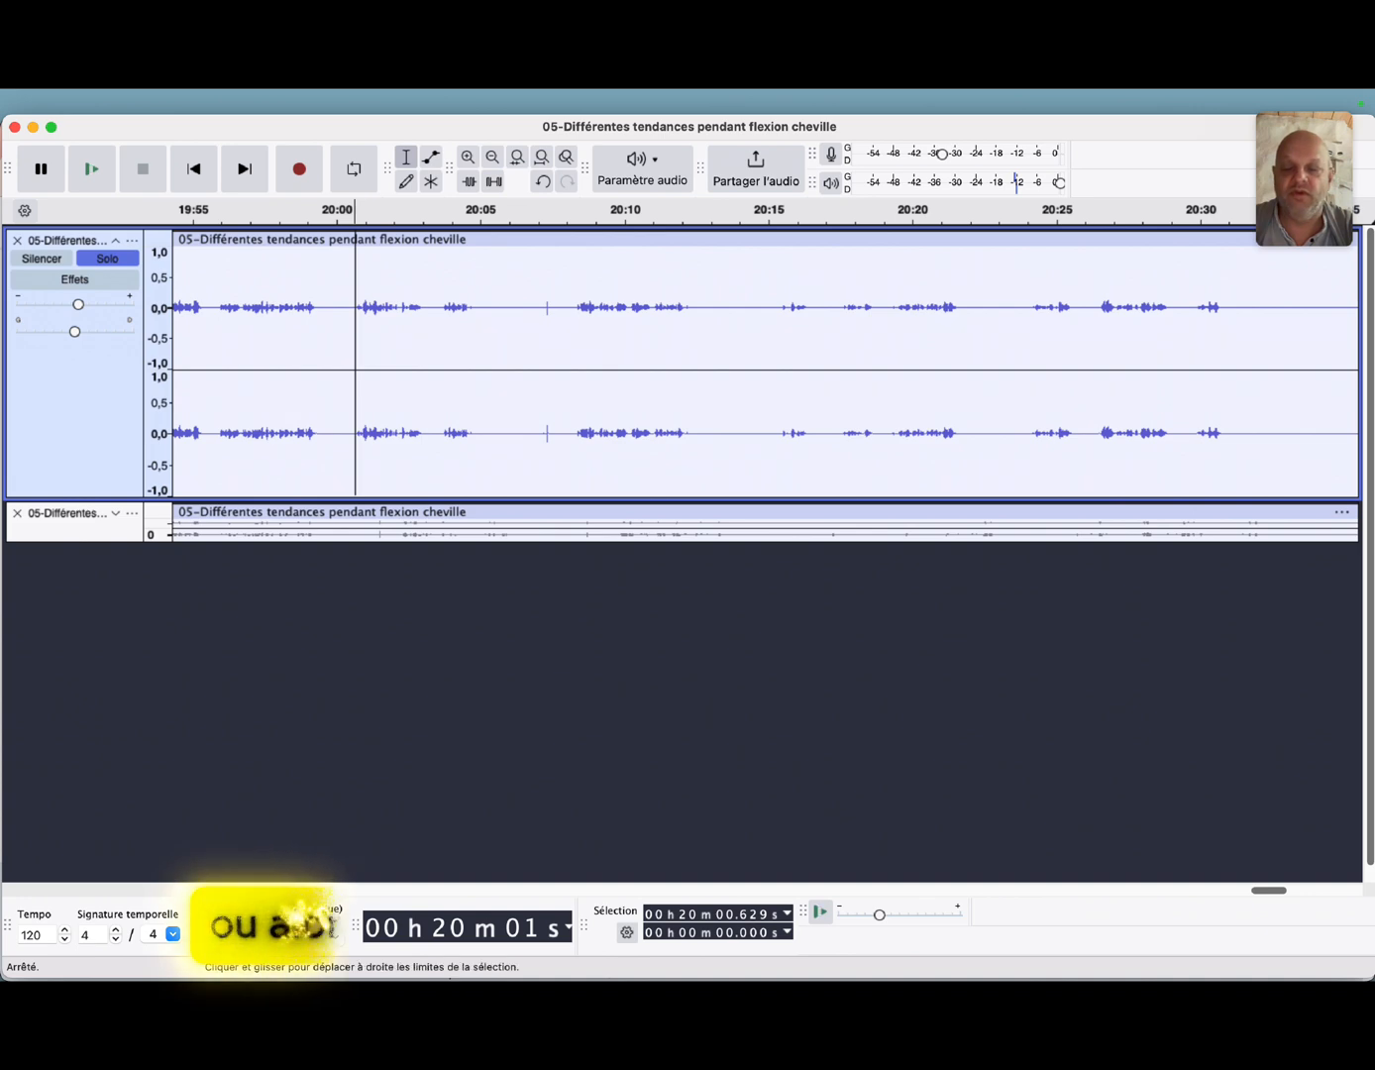
key("super+z")
left_click(202, 105)
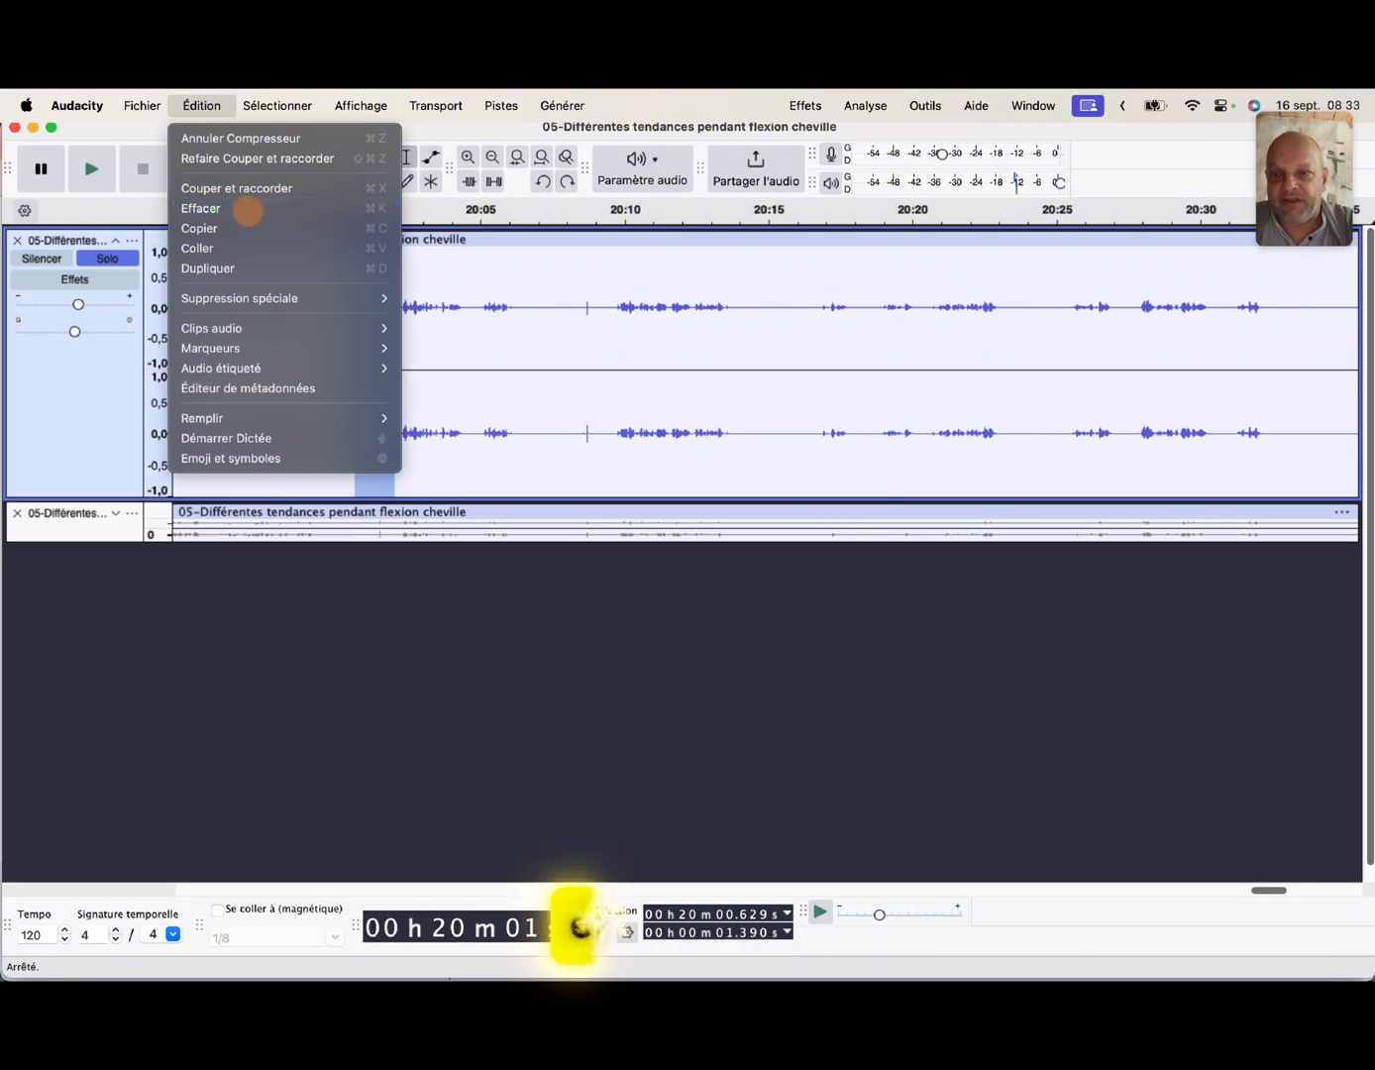
left_click(247, 209)
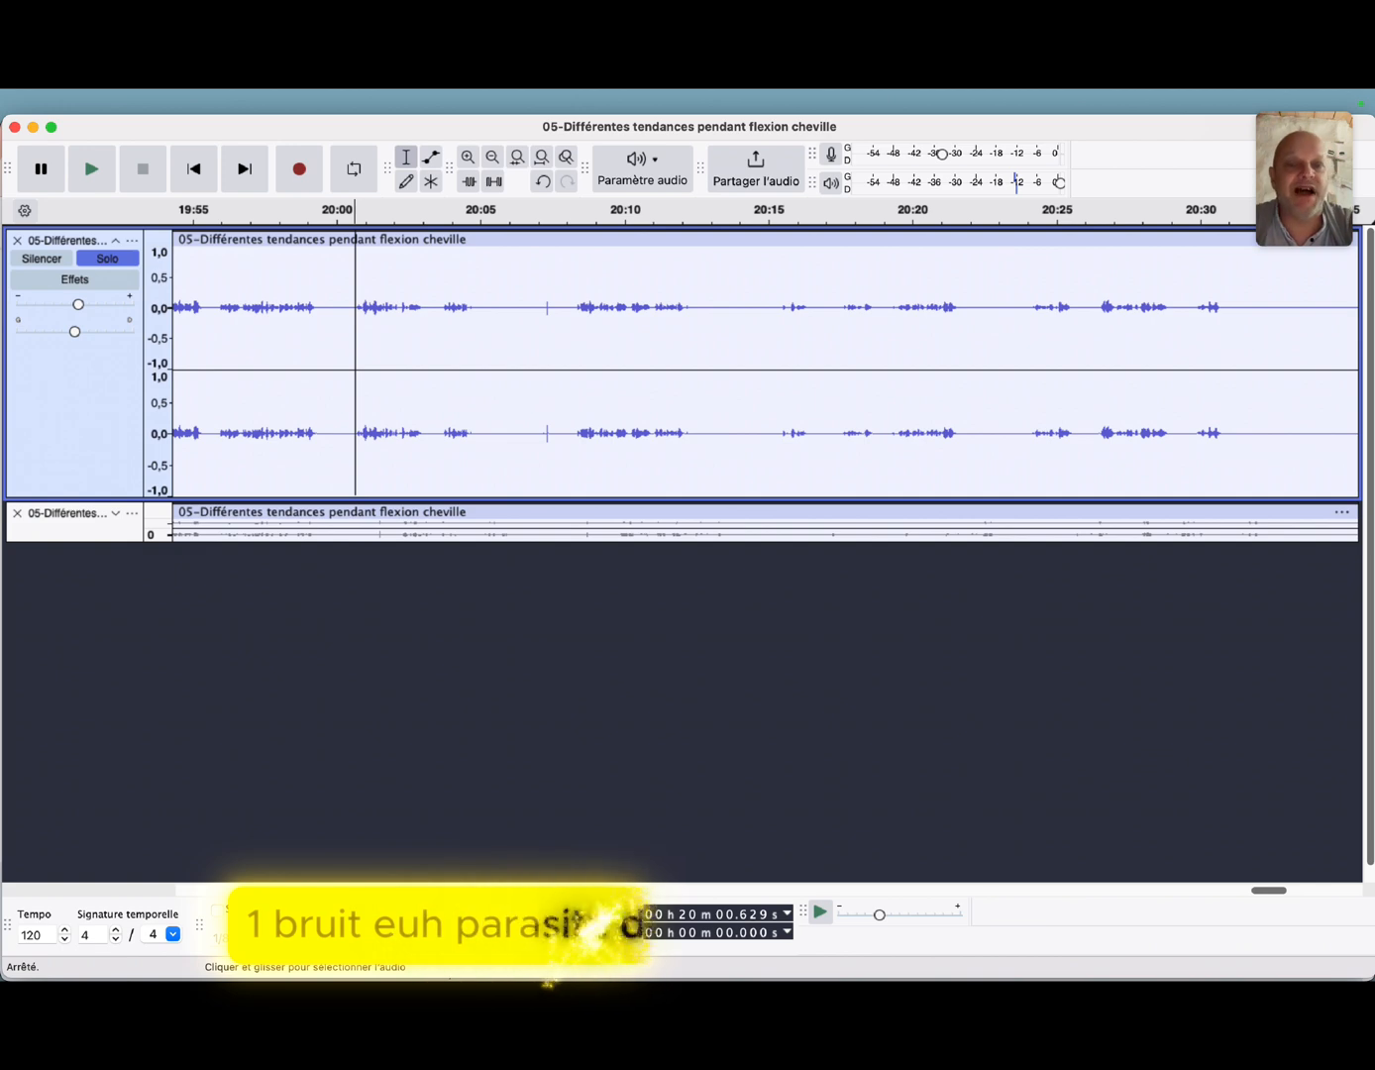
- Amplify the whole upper track by 10,42 dB after previewing the effect, and play it back from about 19:51.7
scroll(754, 365, "down", 3)
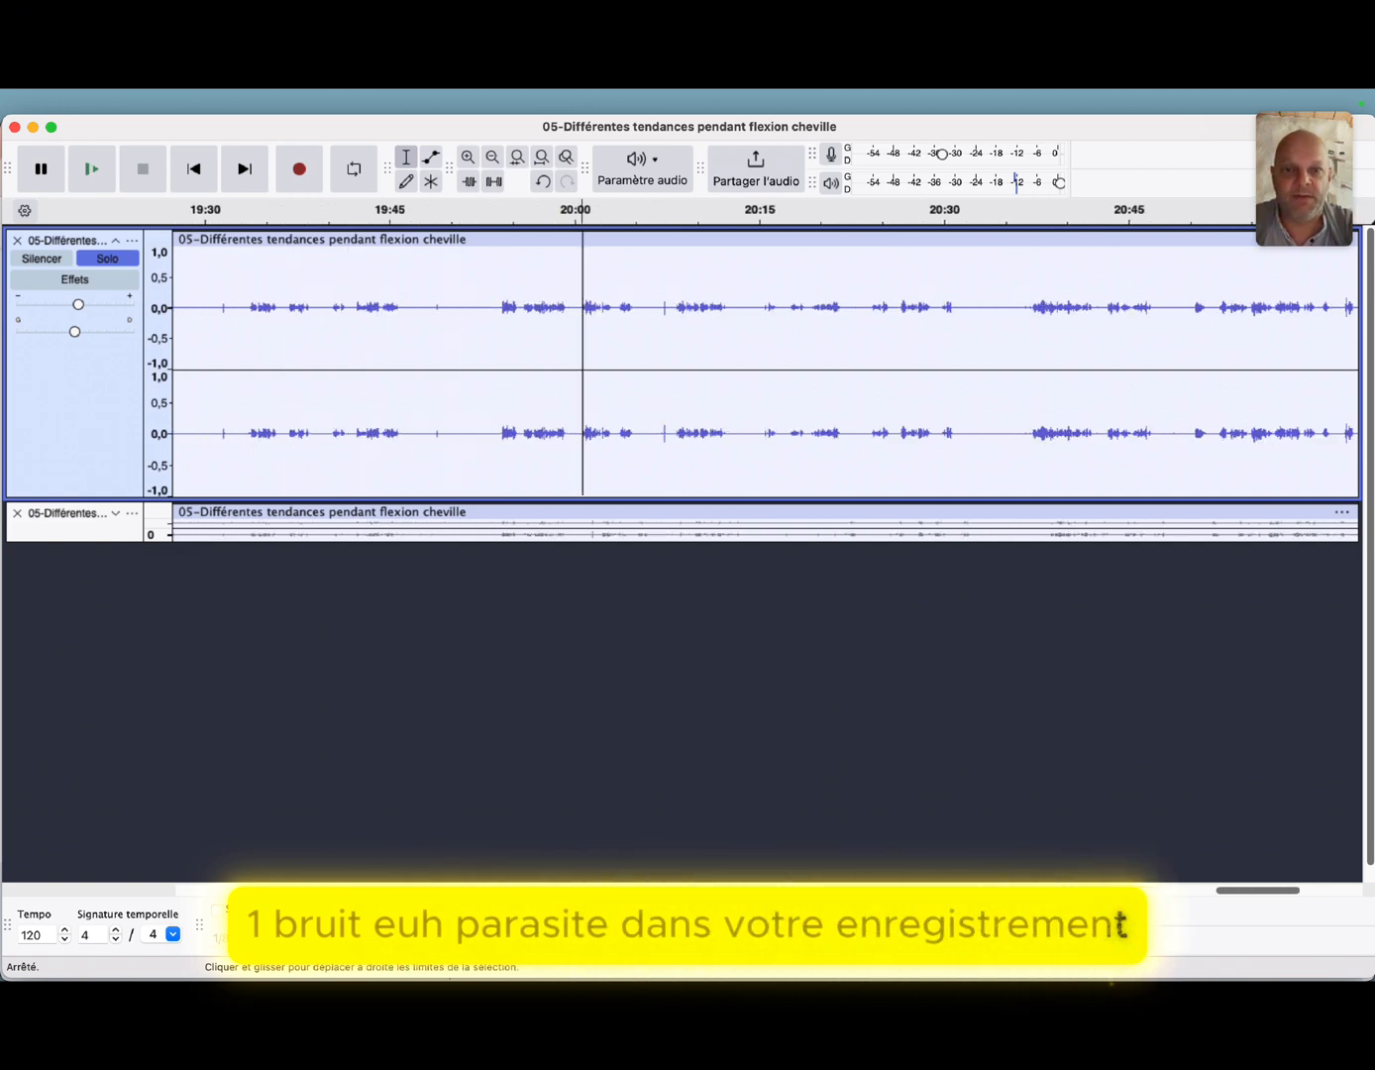
scroll(754, 367, "down", 2)
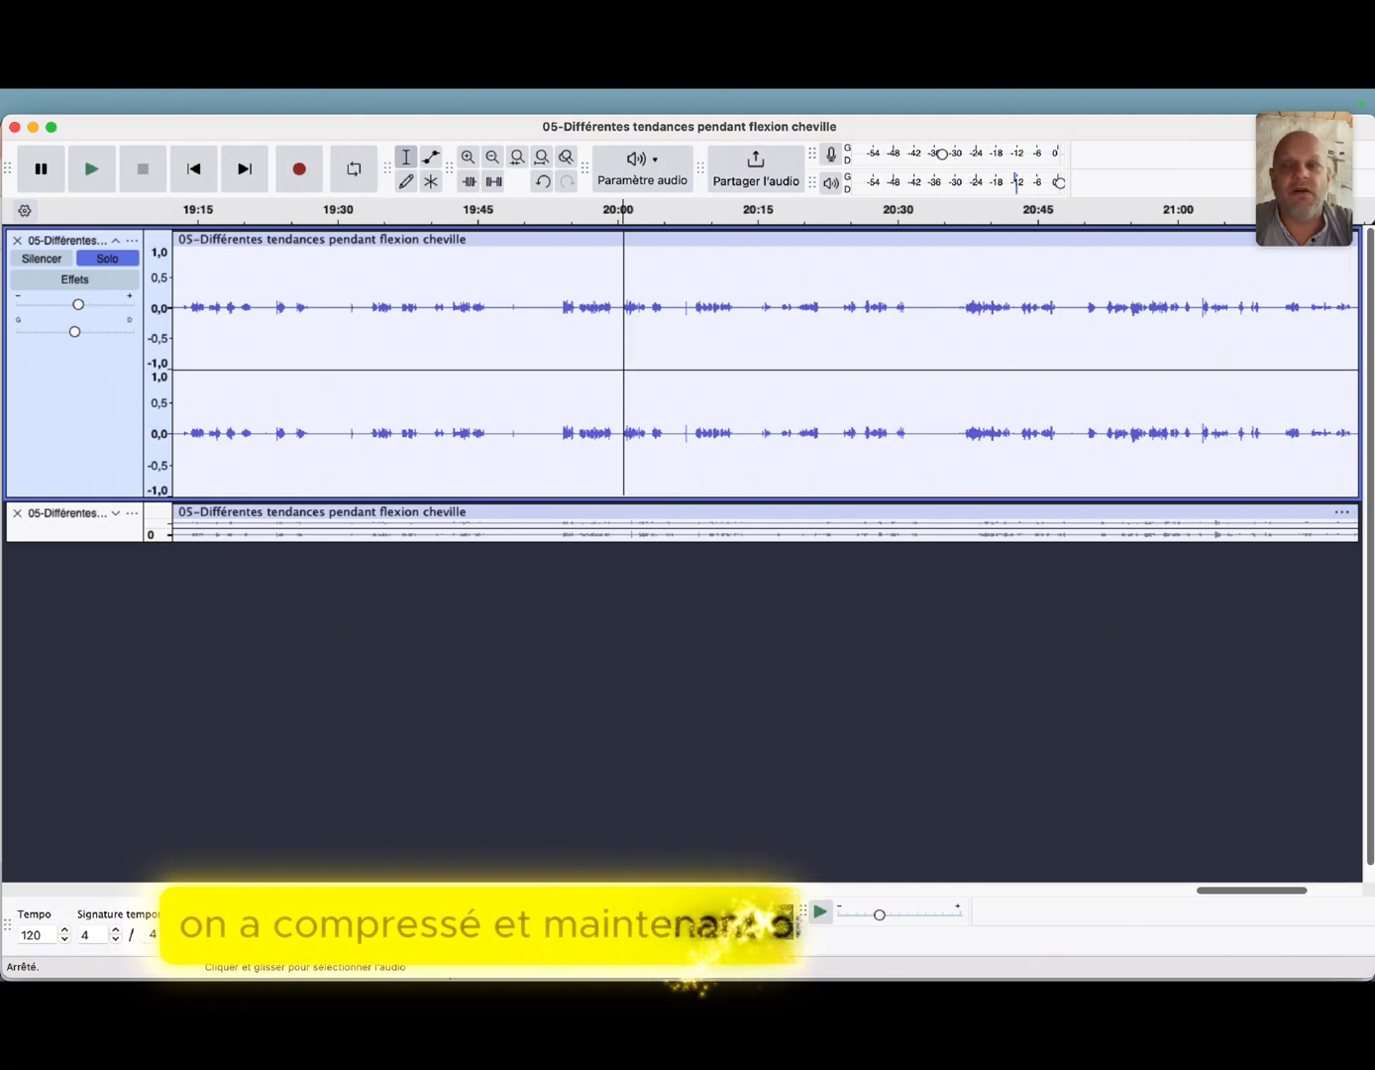
left_click(106, 364)
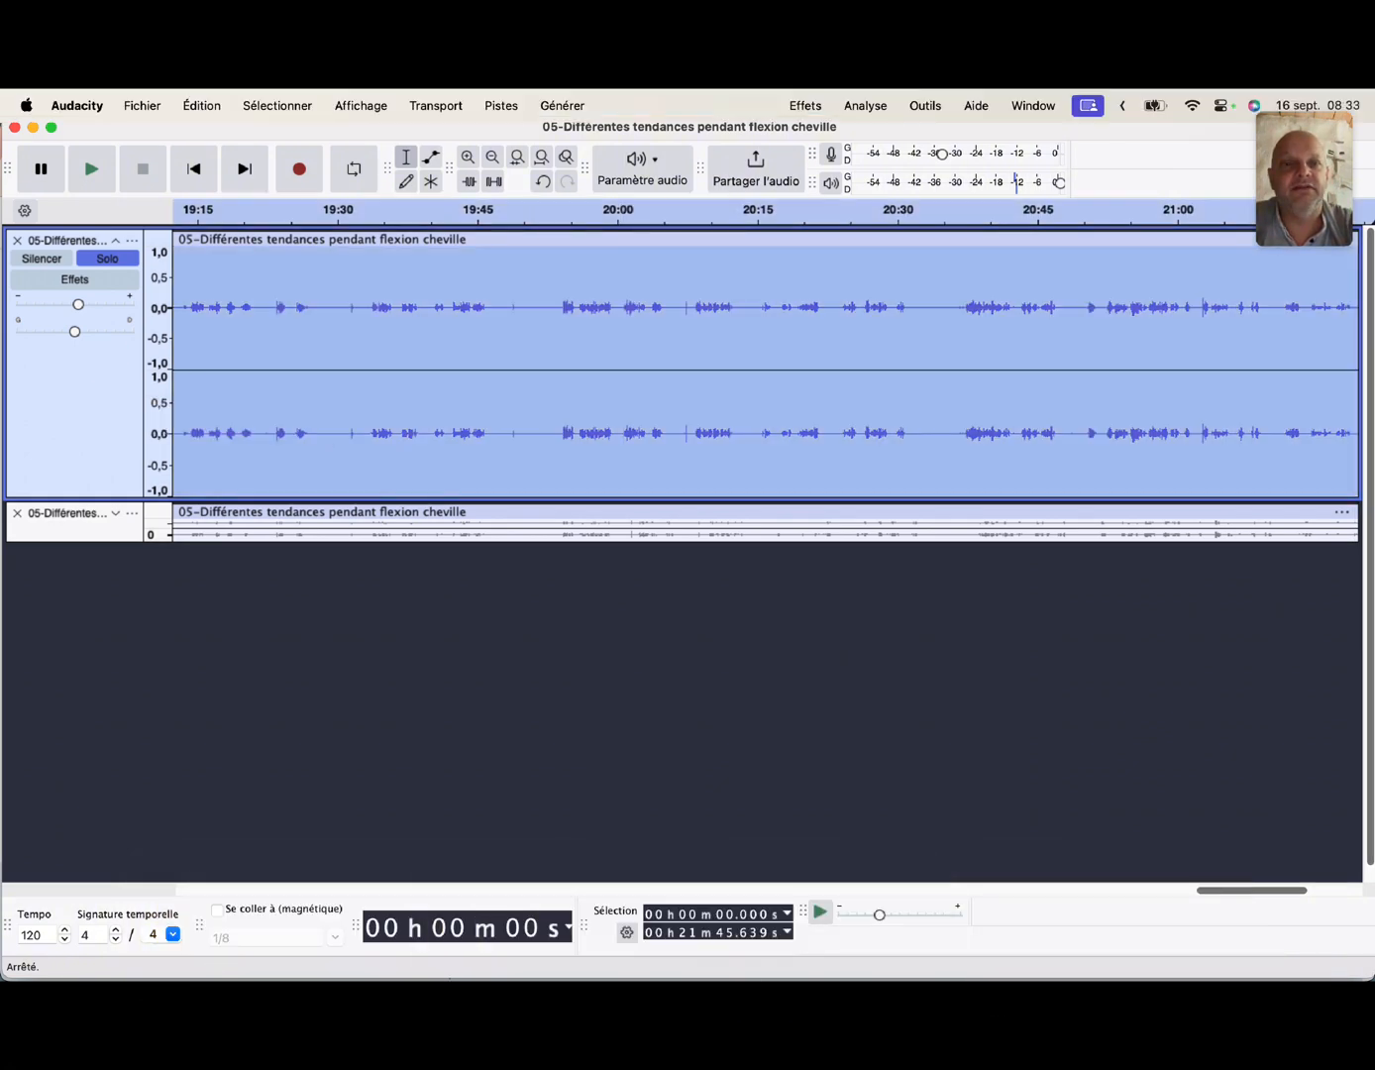
left_click(806, 106)
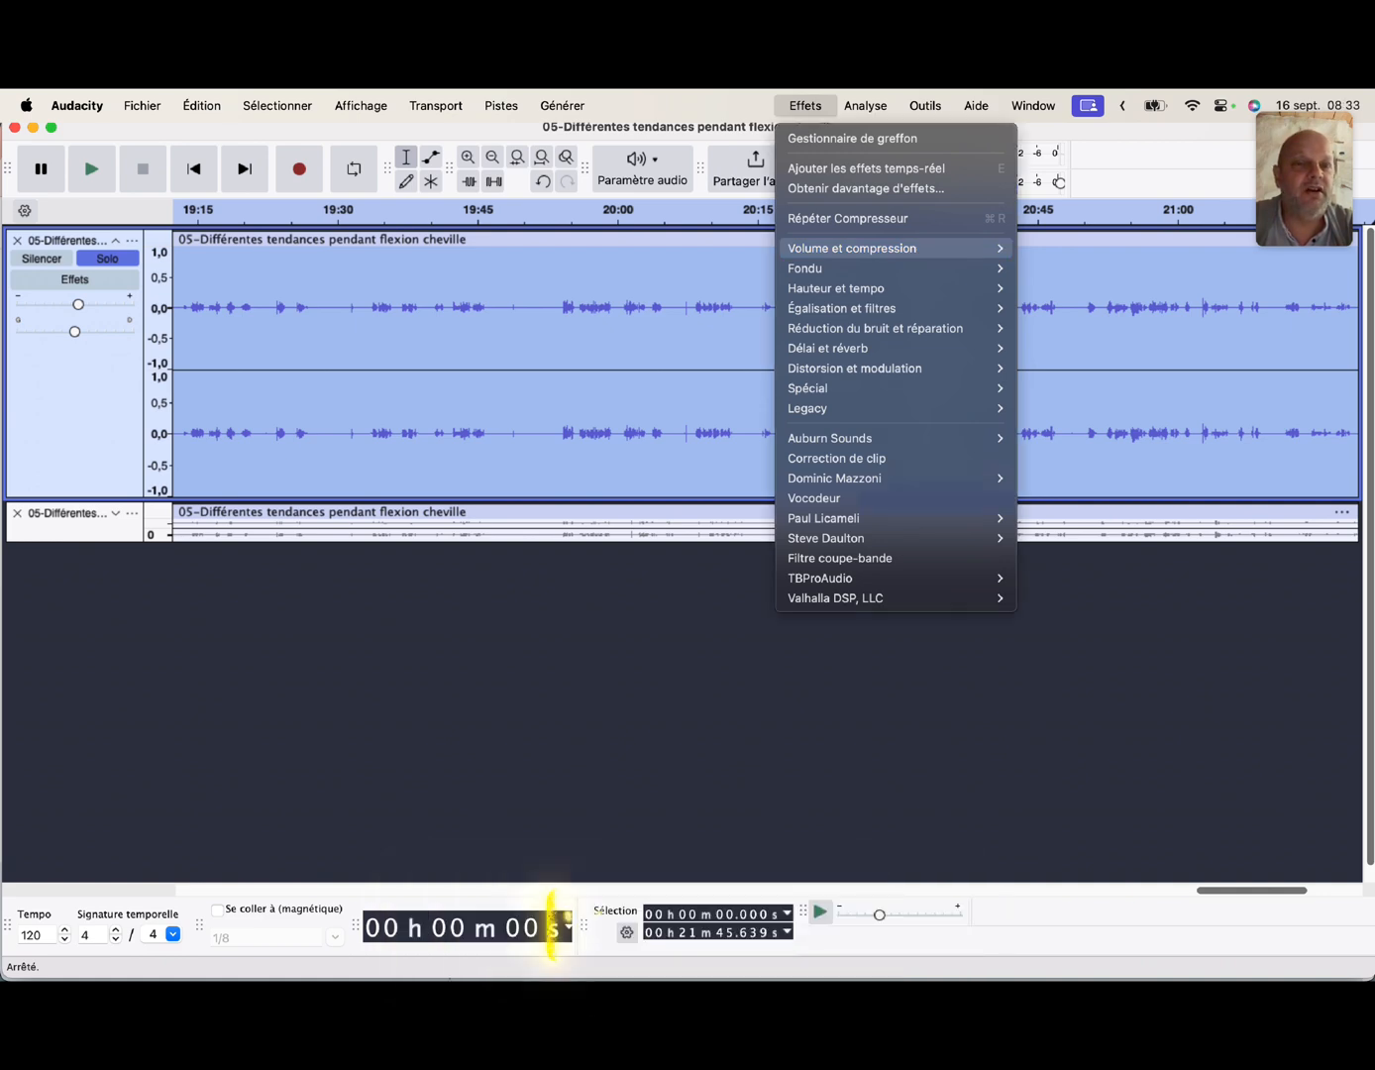
mouse_move(895, 247)
left_click(1076, 248)
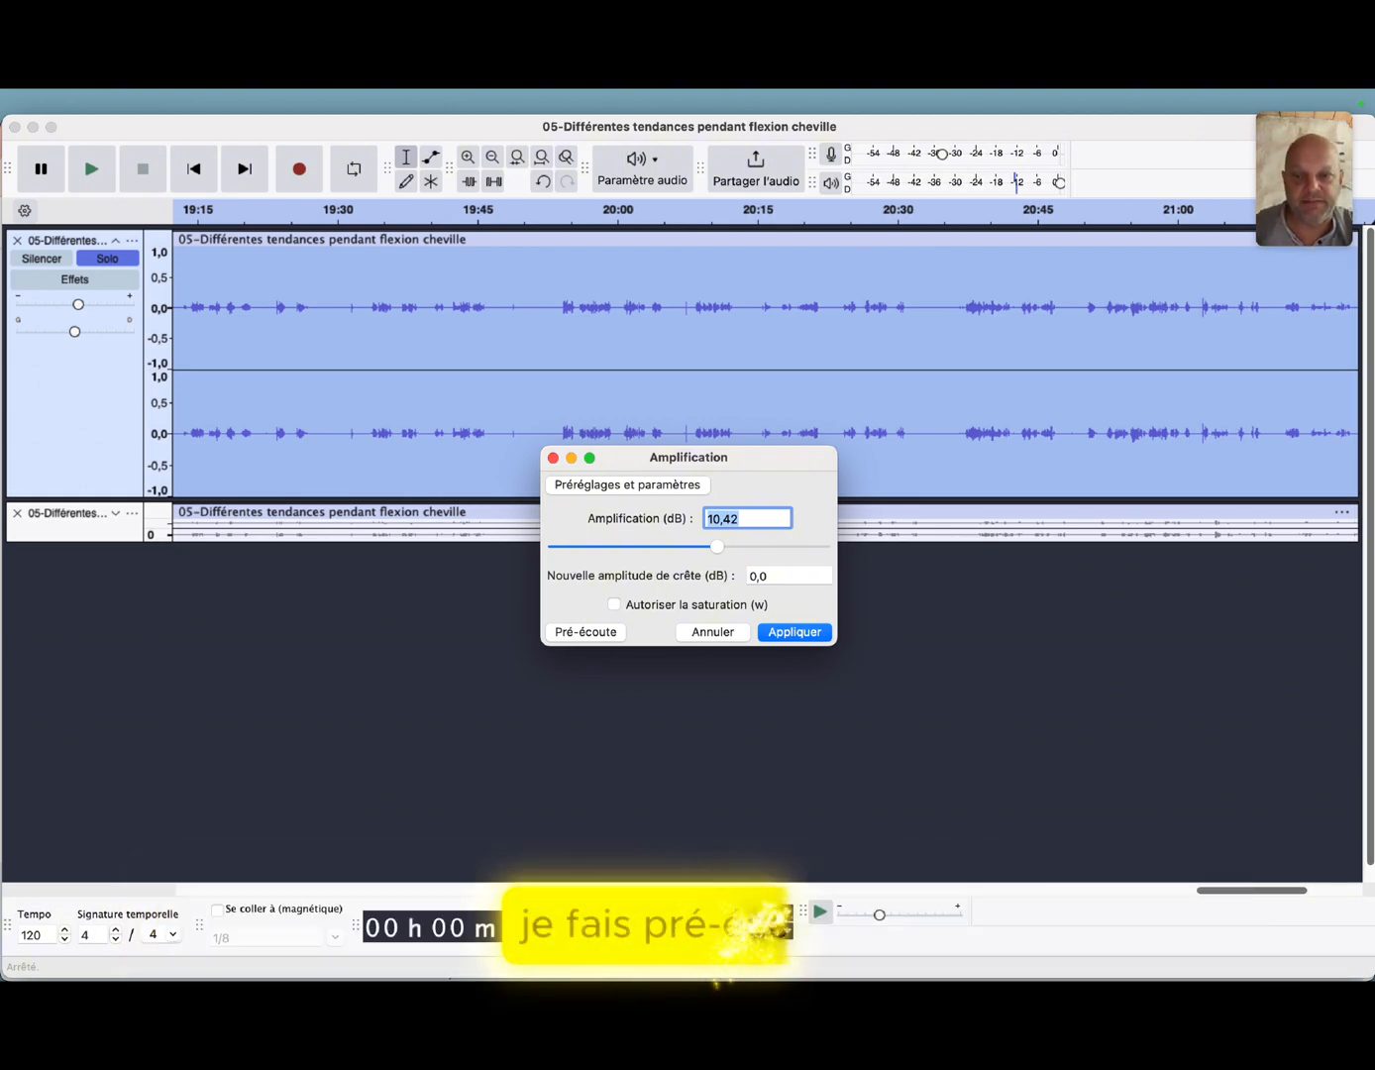
left_click(560, 632)
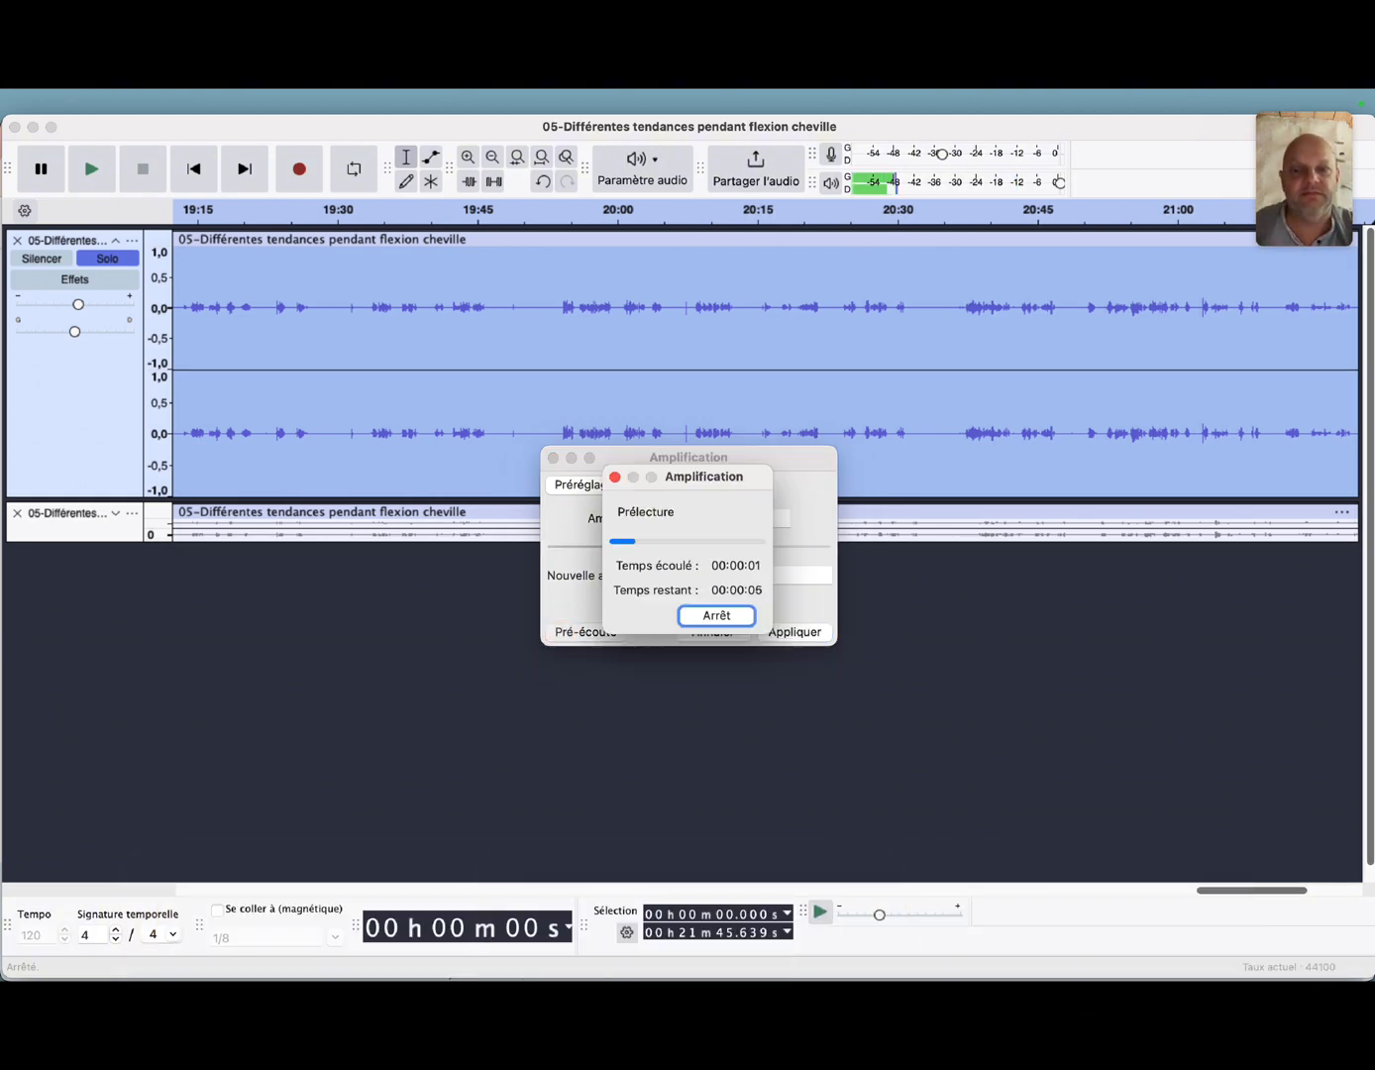
left_click(716, 616)
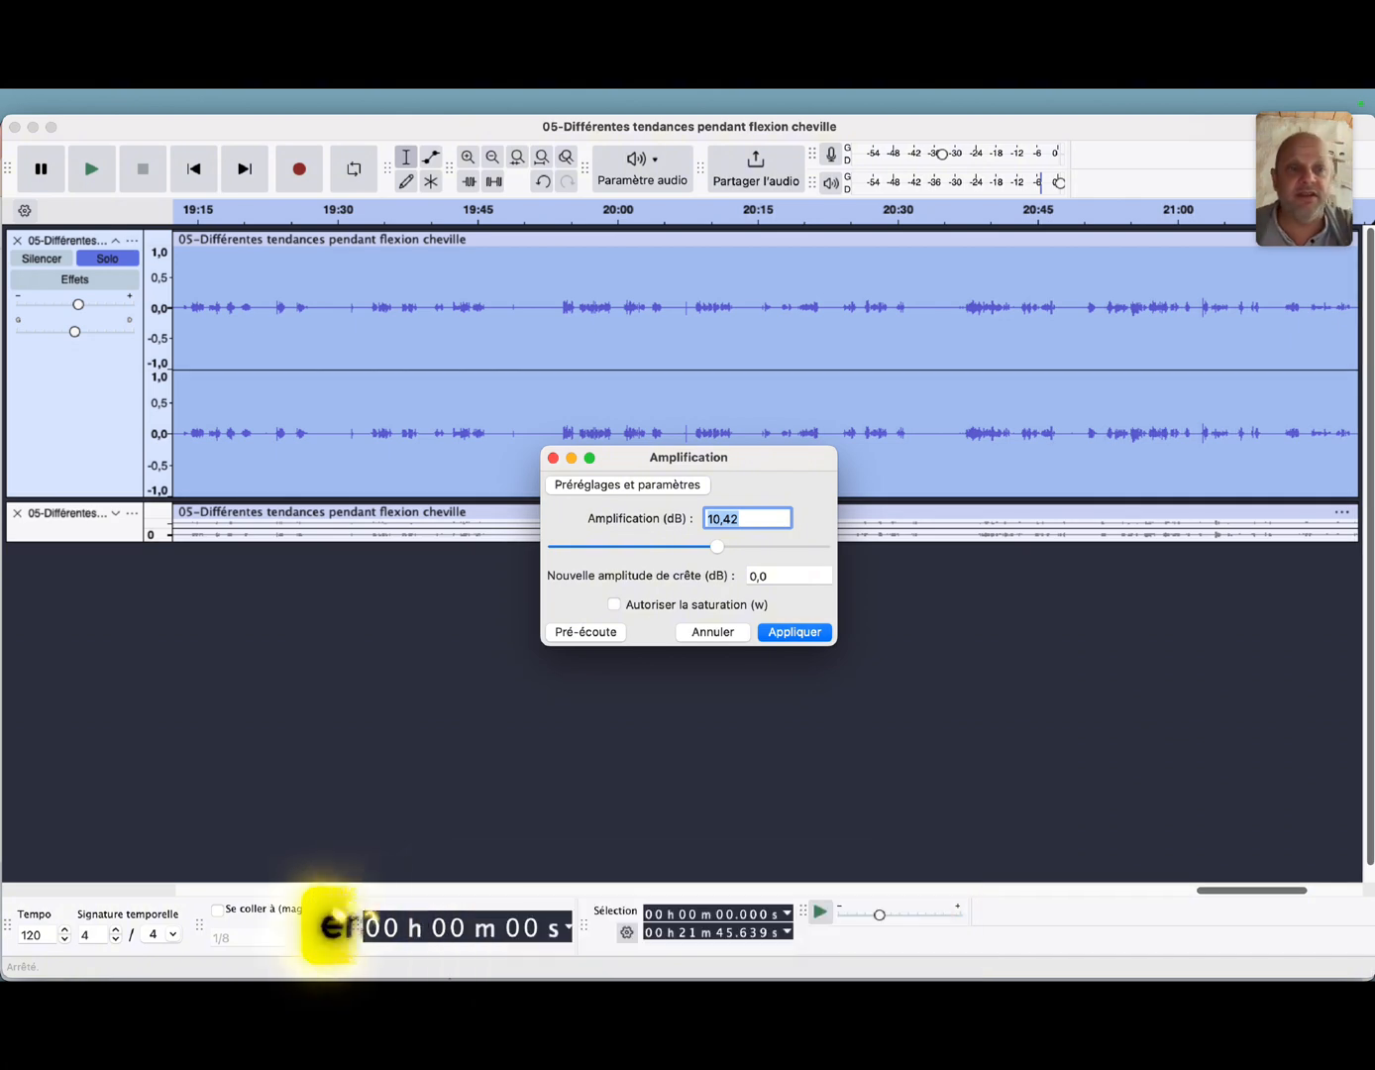
left_click(807, 633)
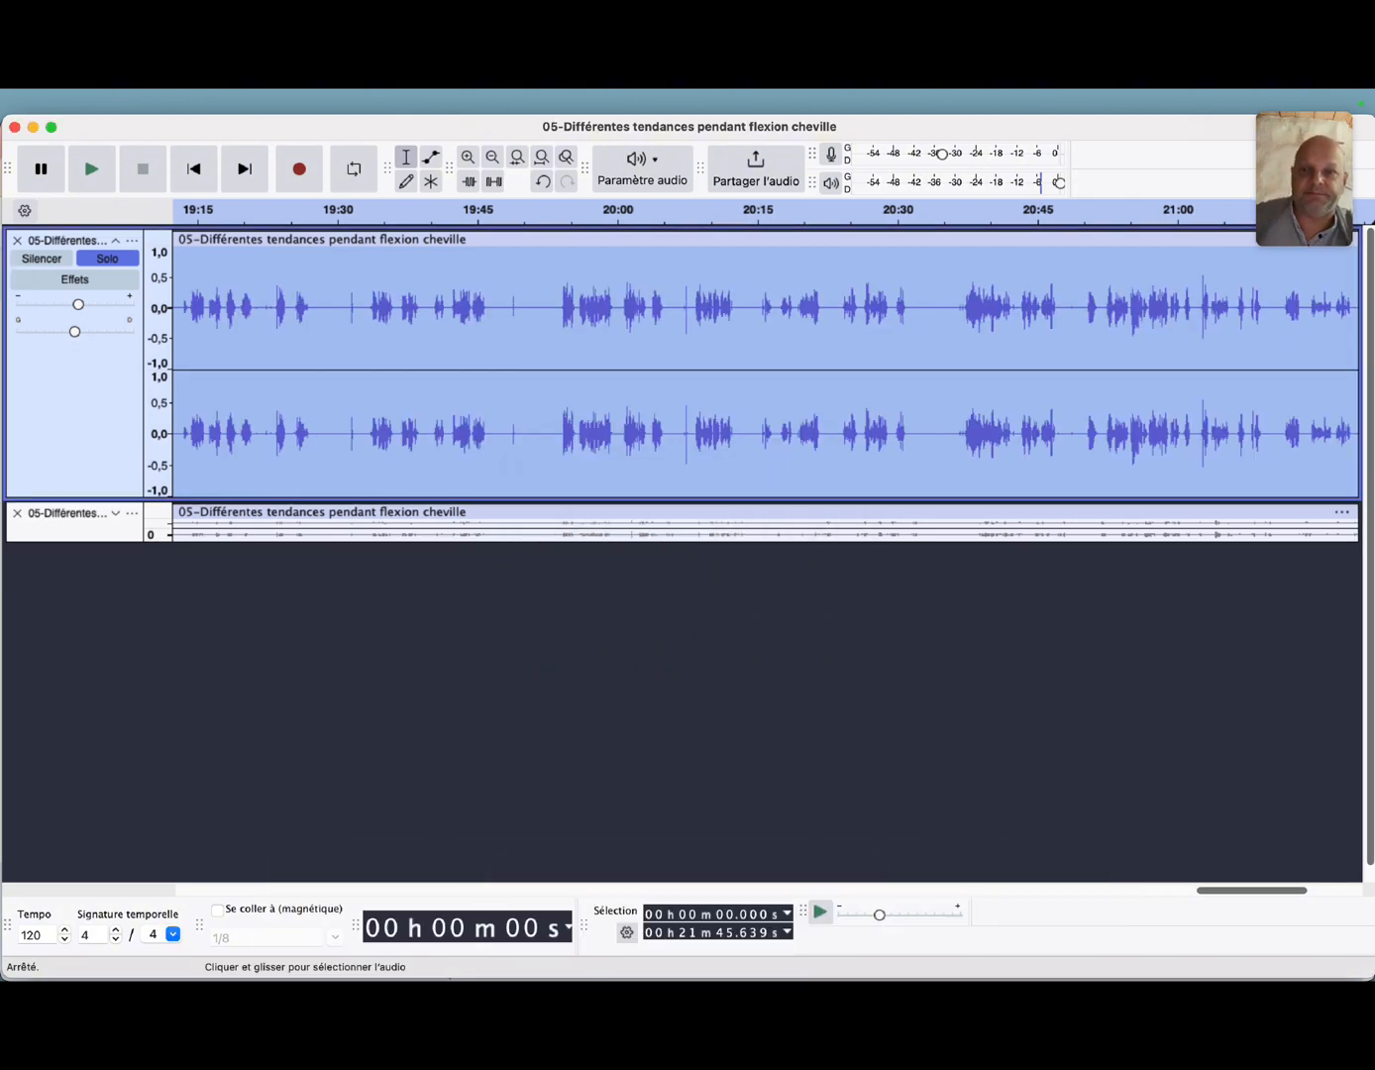
left_click(541, 311)
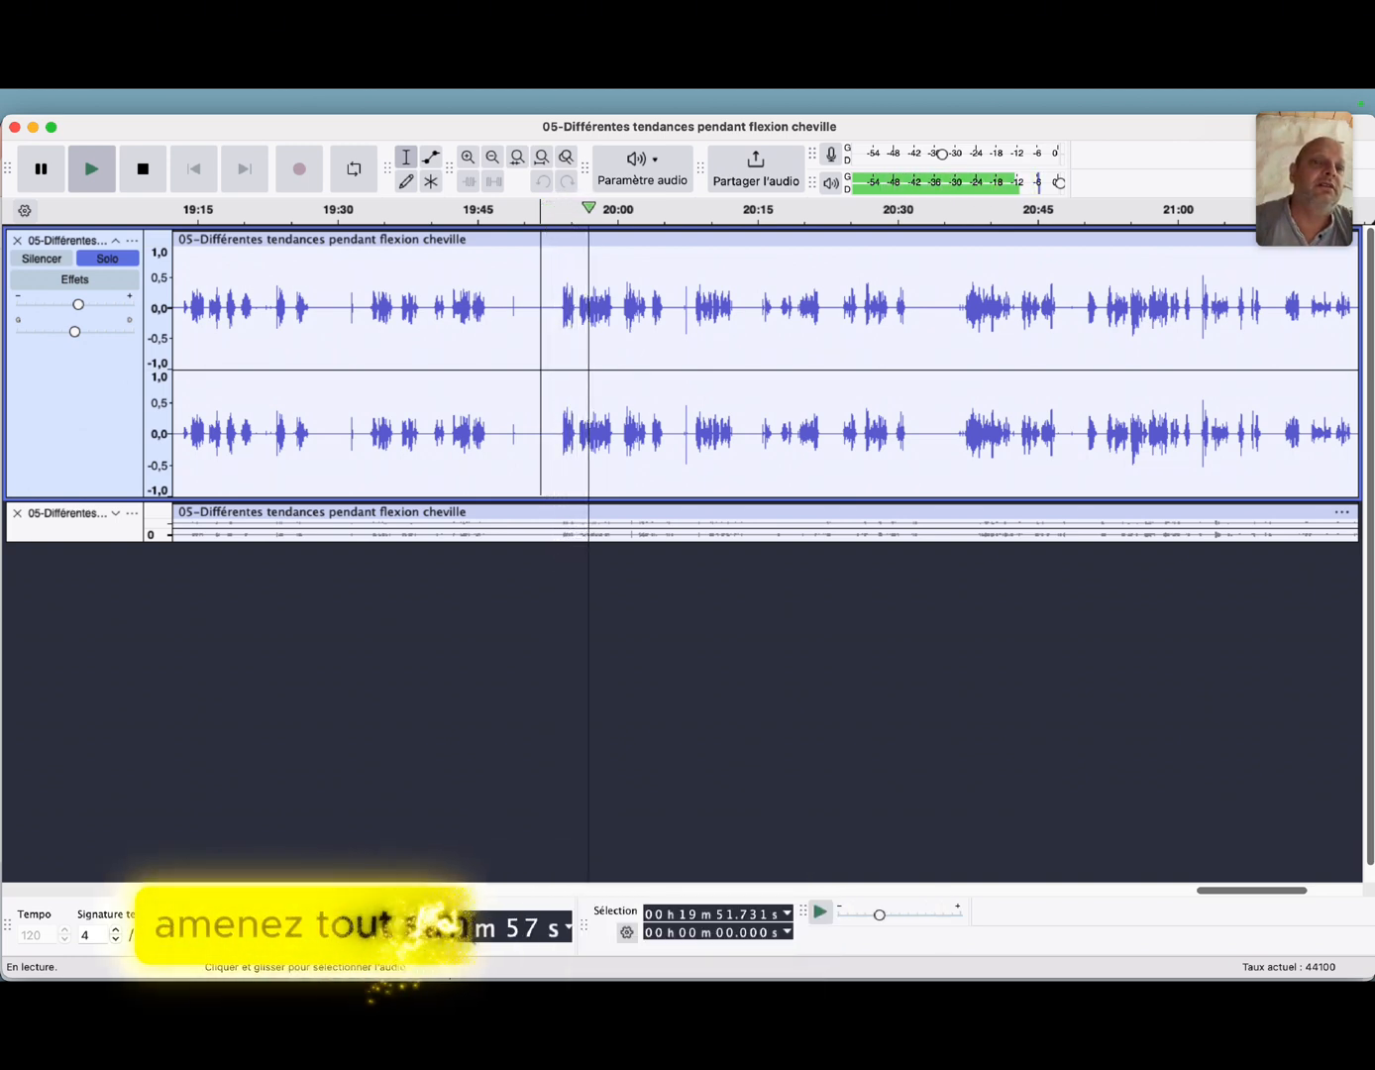
key("space")
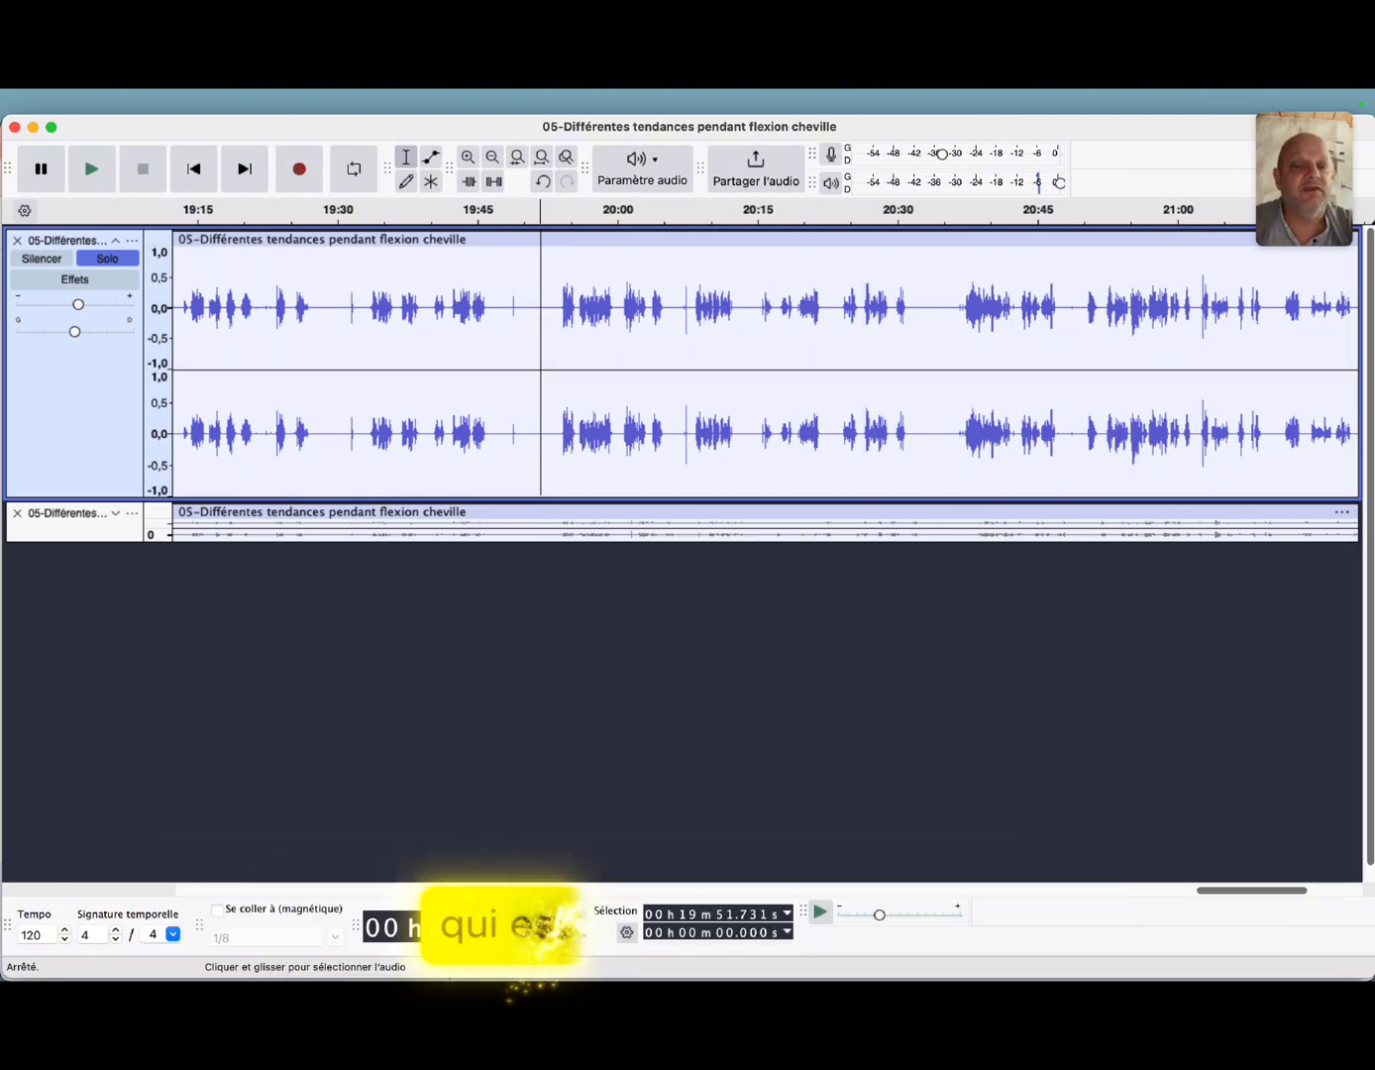
- Normalize the whole upper track to a -1,0 dB peak with DC offset removal after previewing, and play it from about 19:52.4
left_click(106, 422)
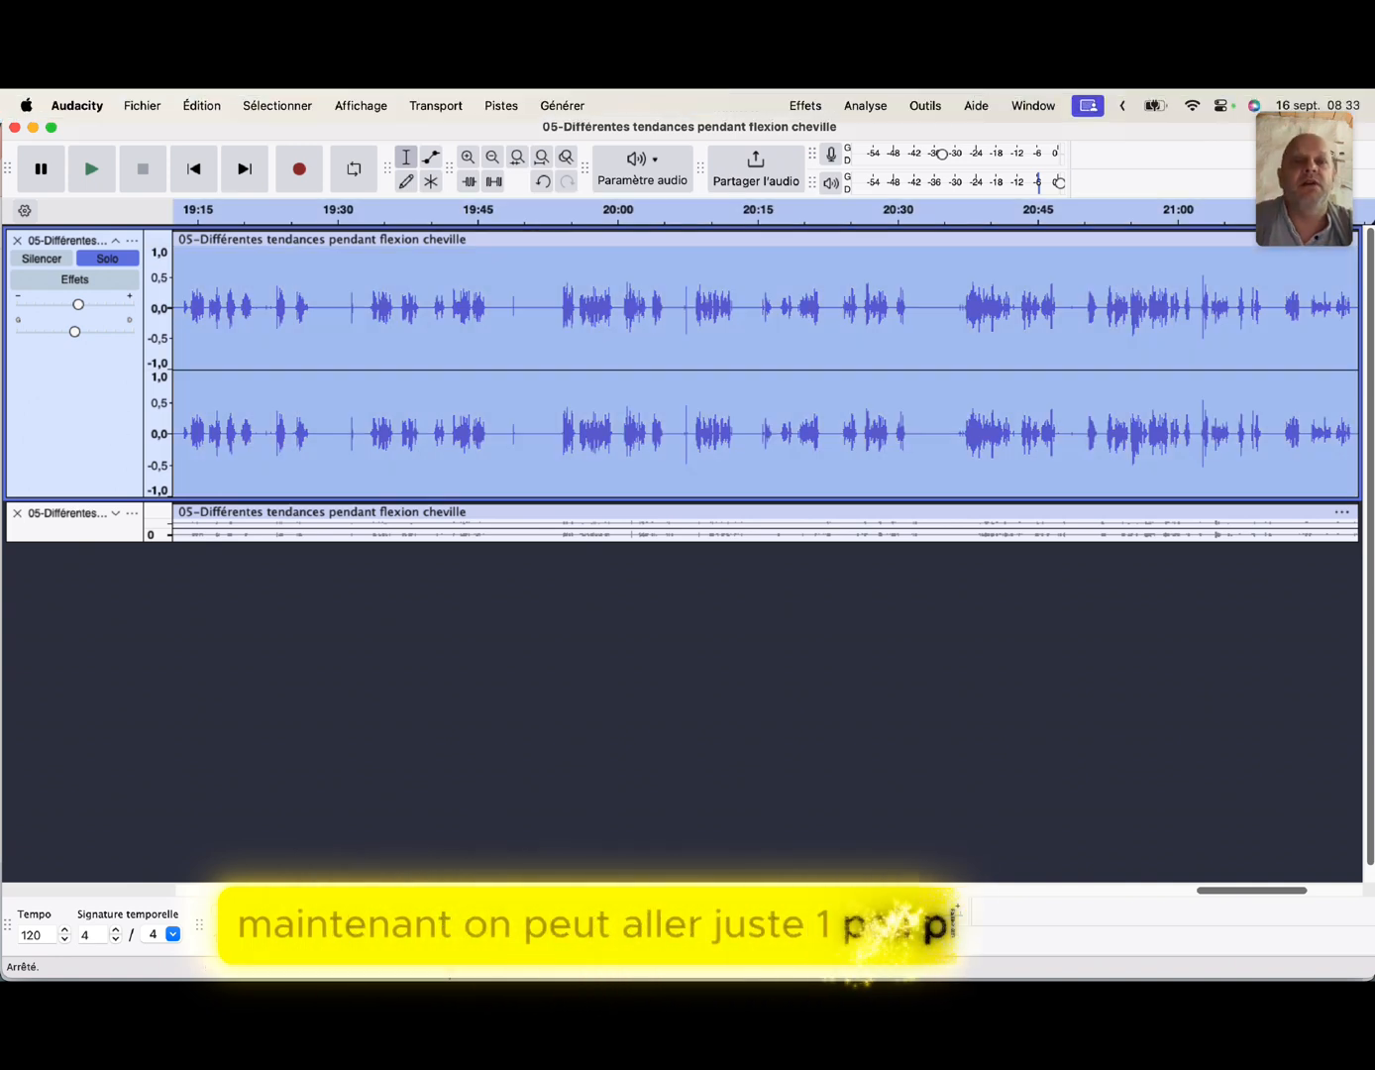
left_click(804, 105)
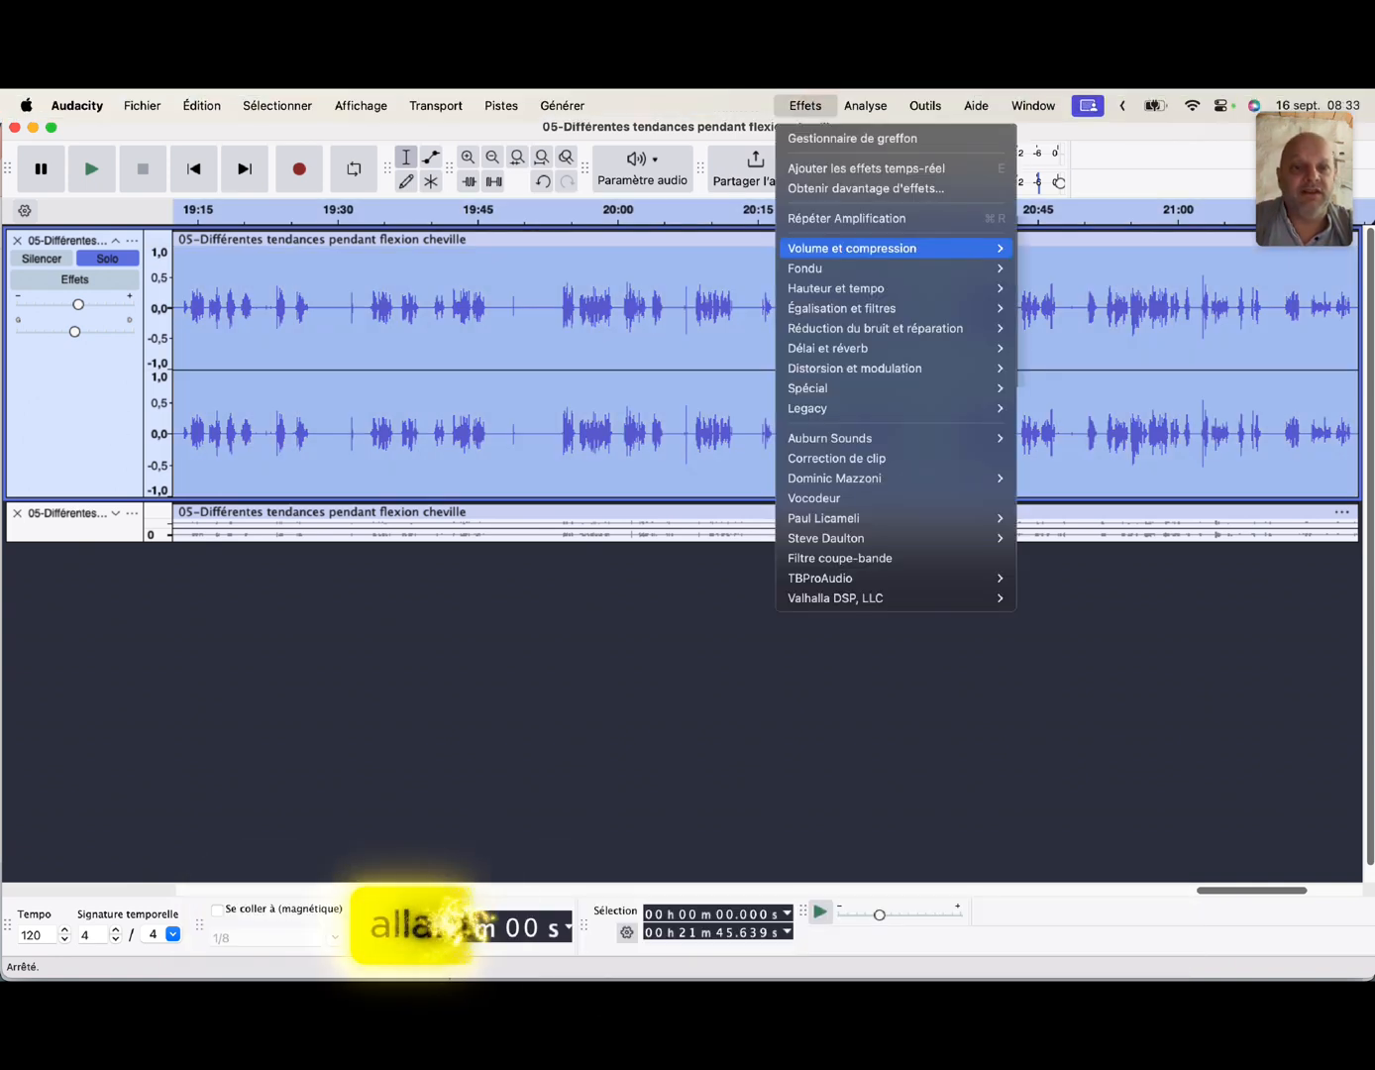
left_click(1084, 346)
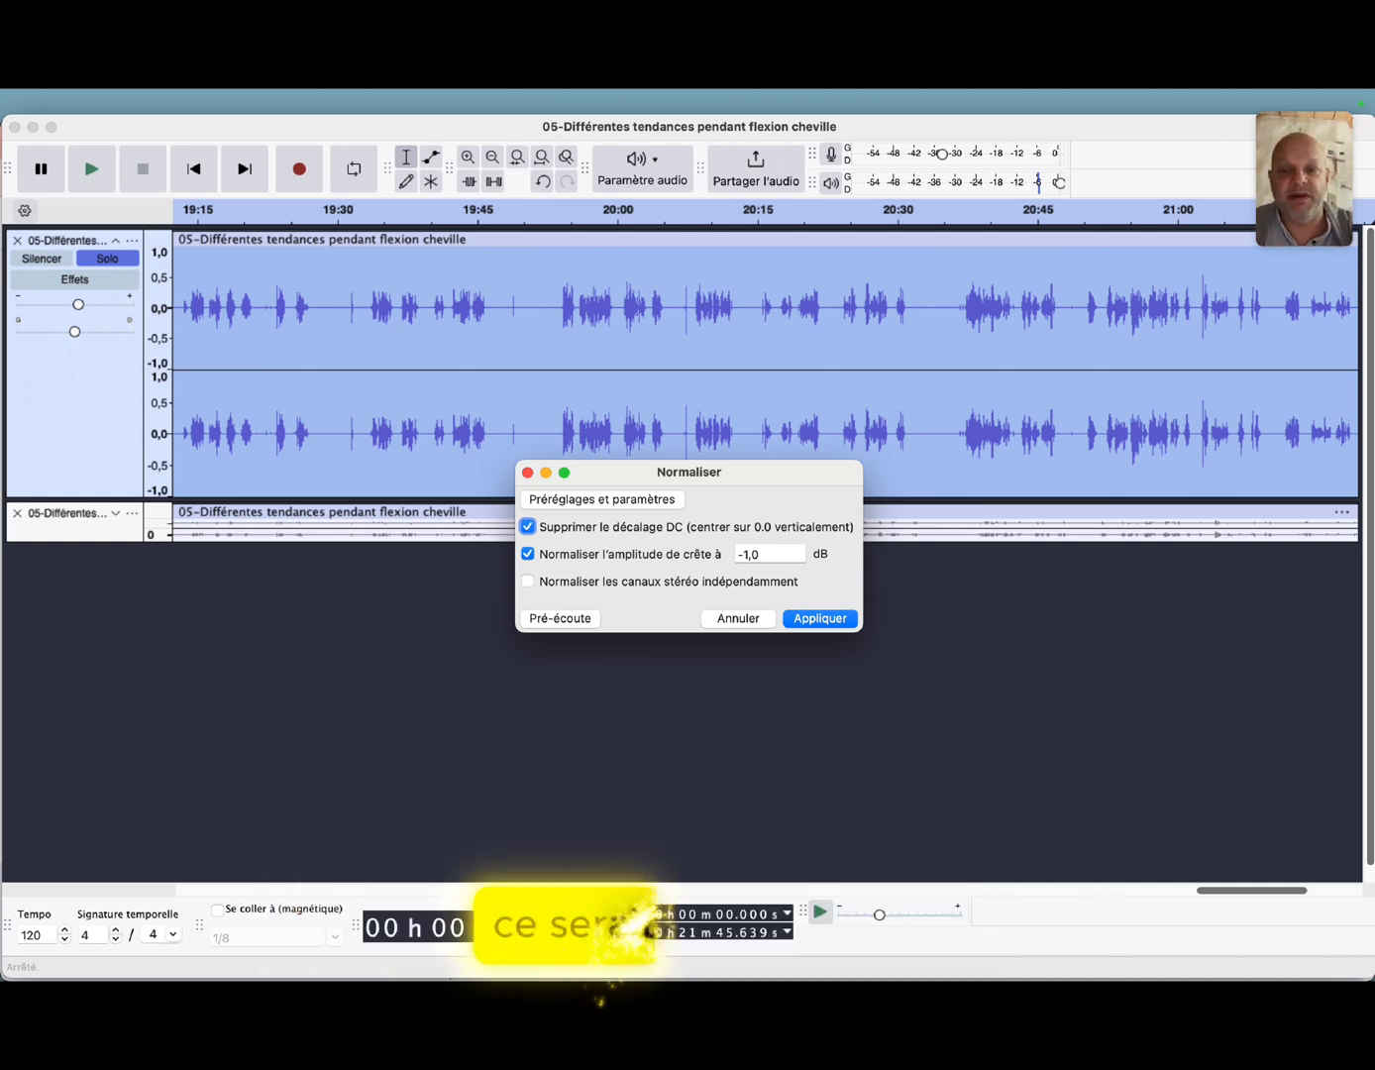
left_click(573, 617)
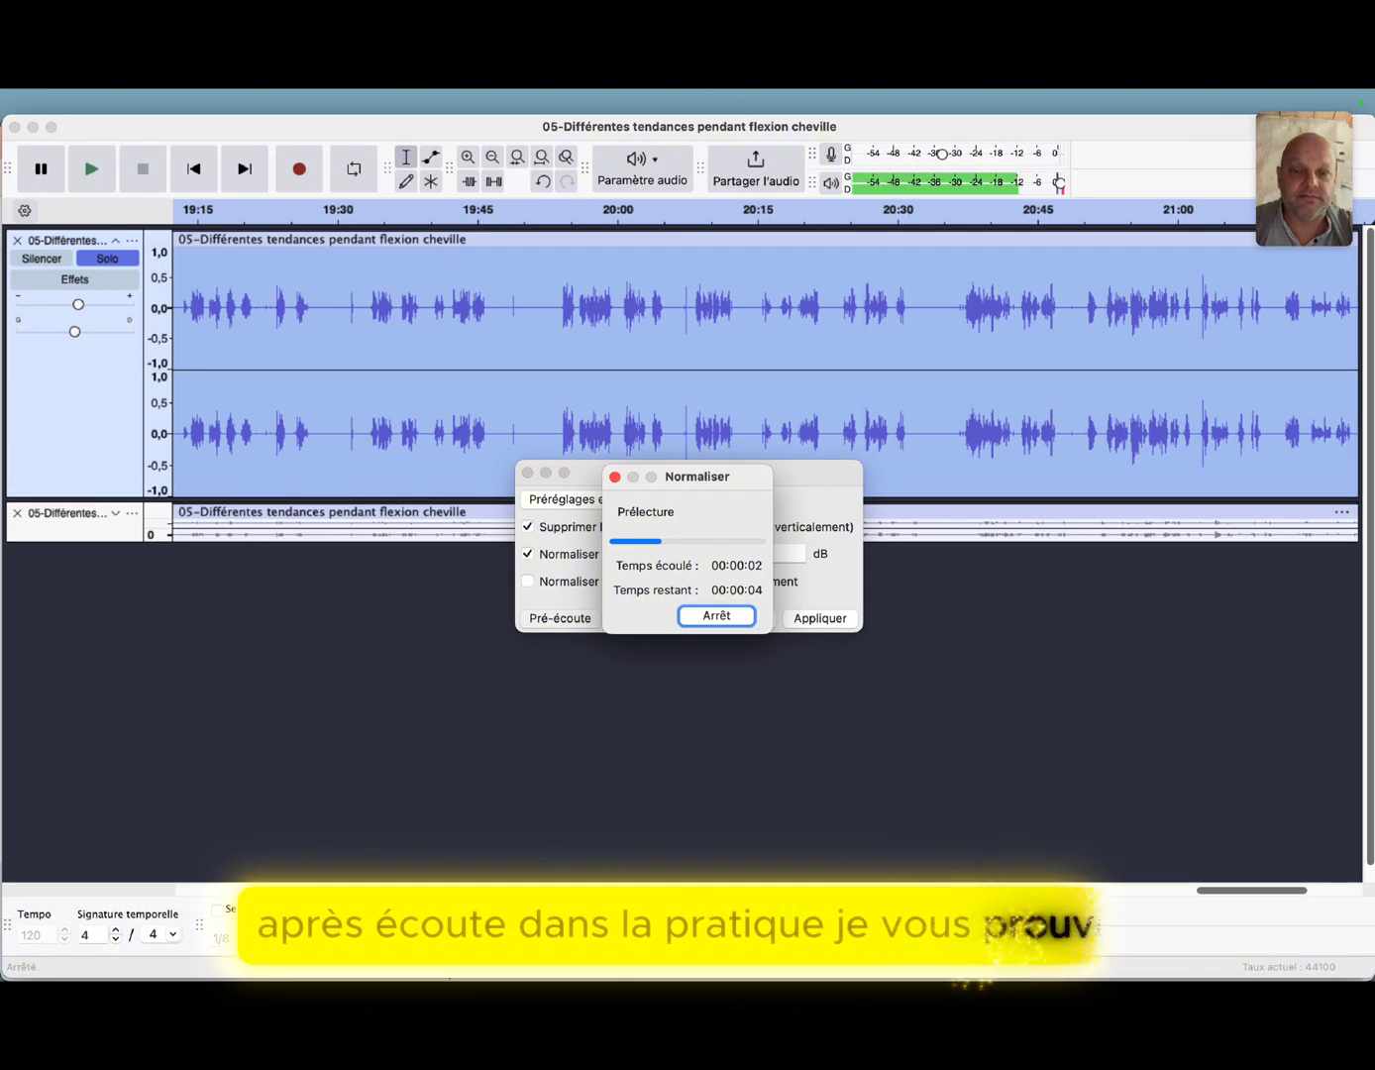
left_click(716, 616)
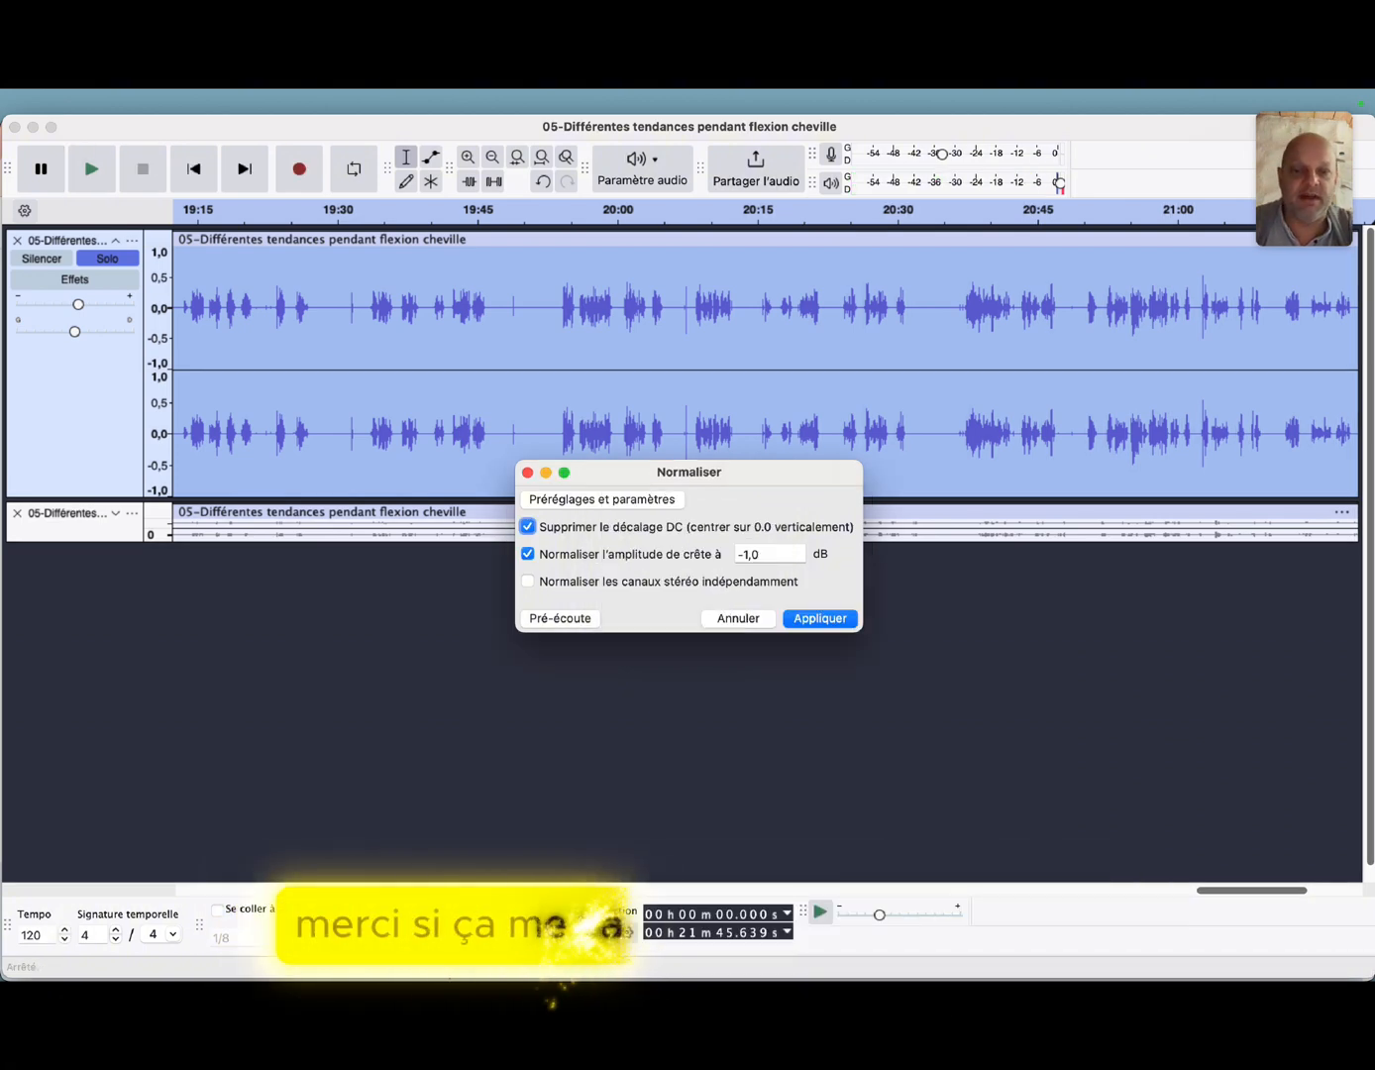
left_click(821, 617)
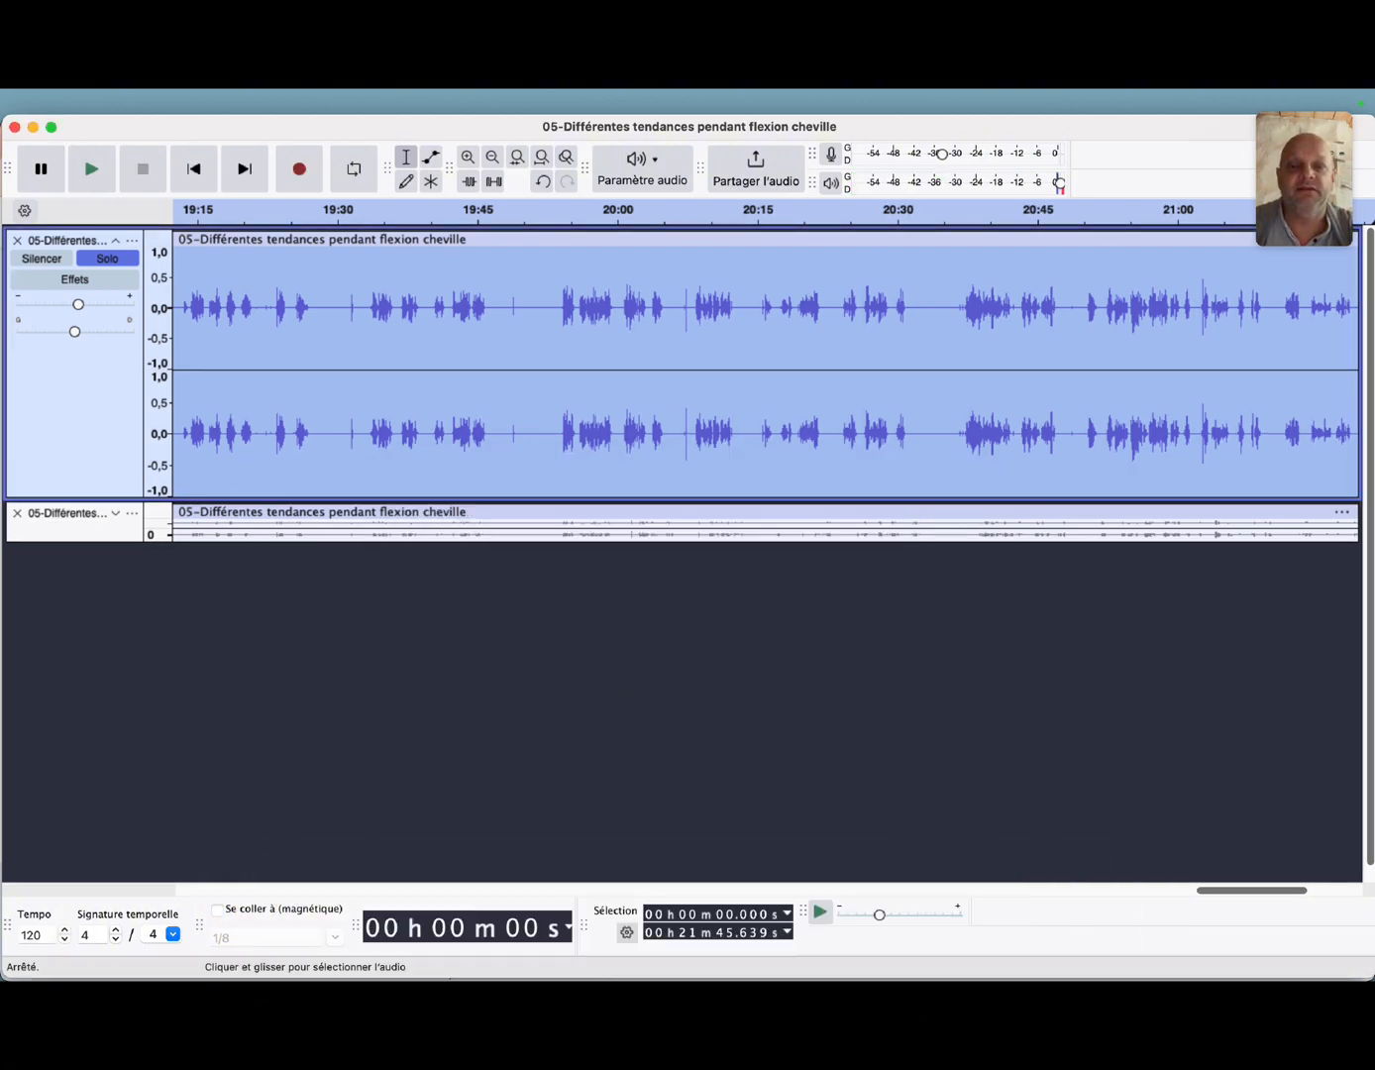
left_click(546, 306)
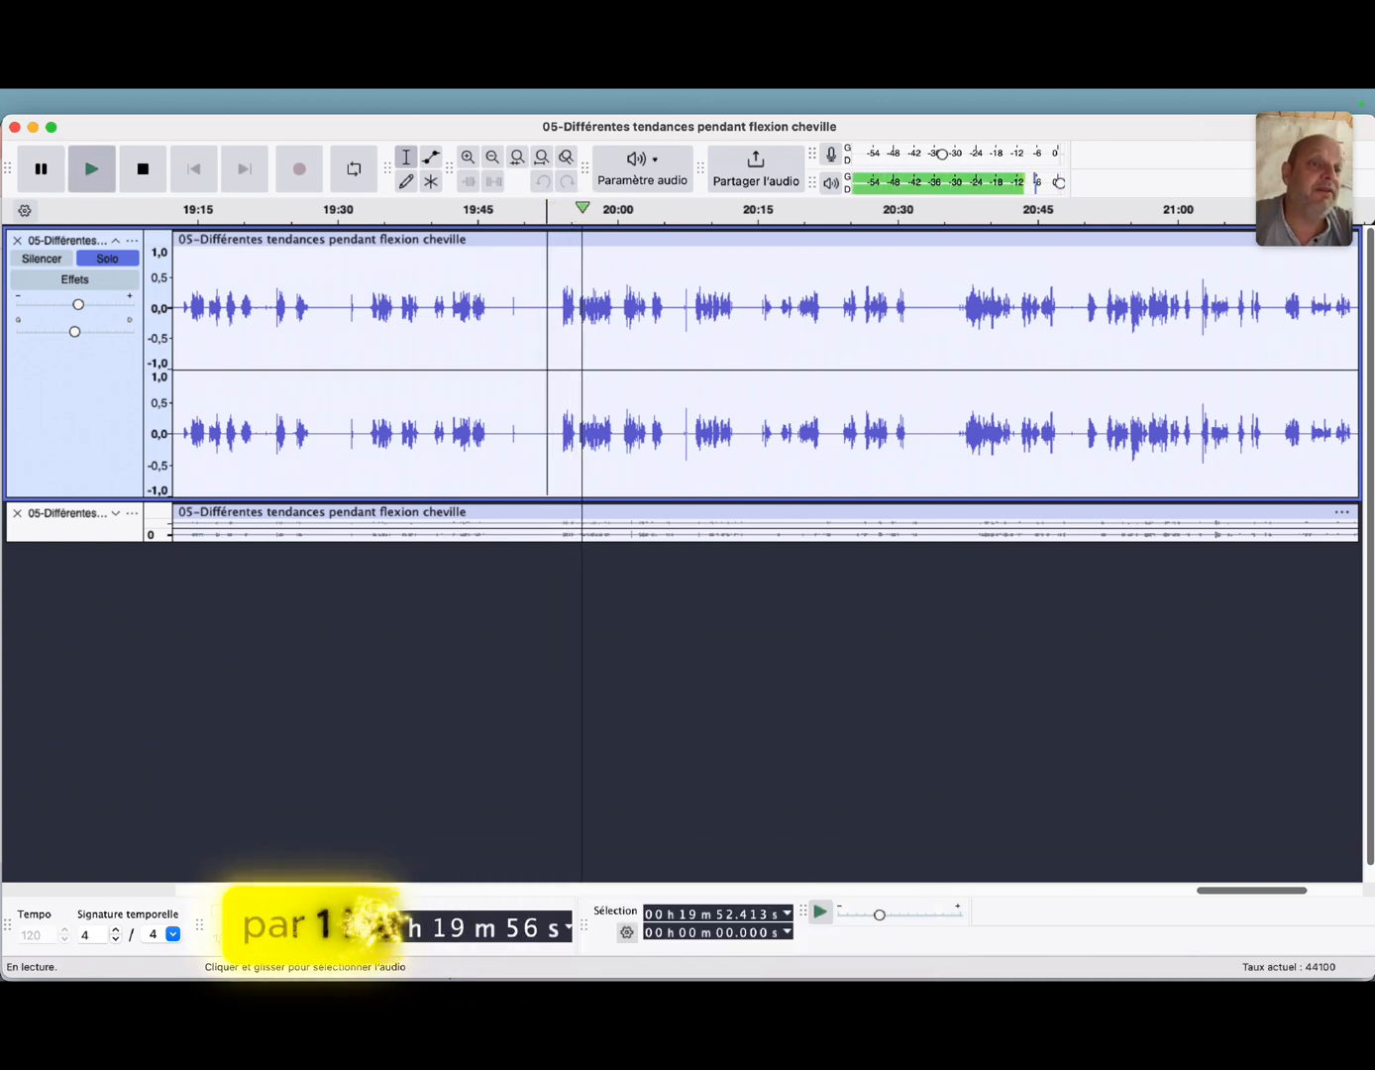
key("space")
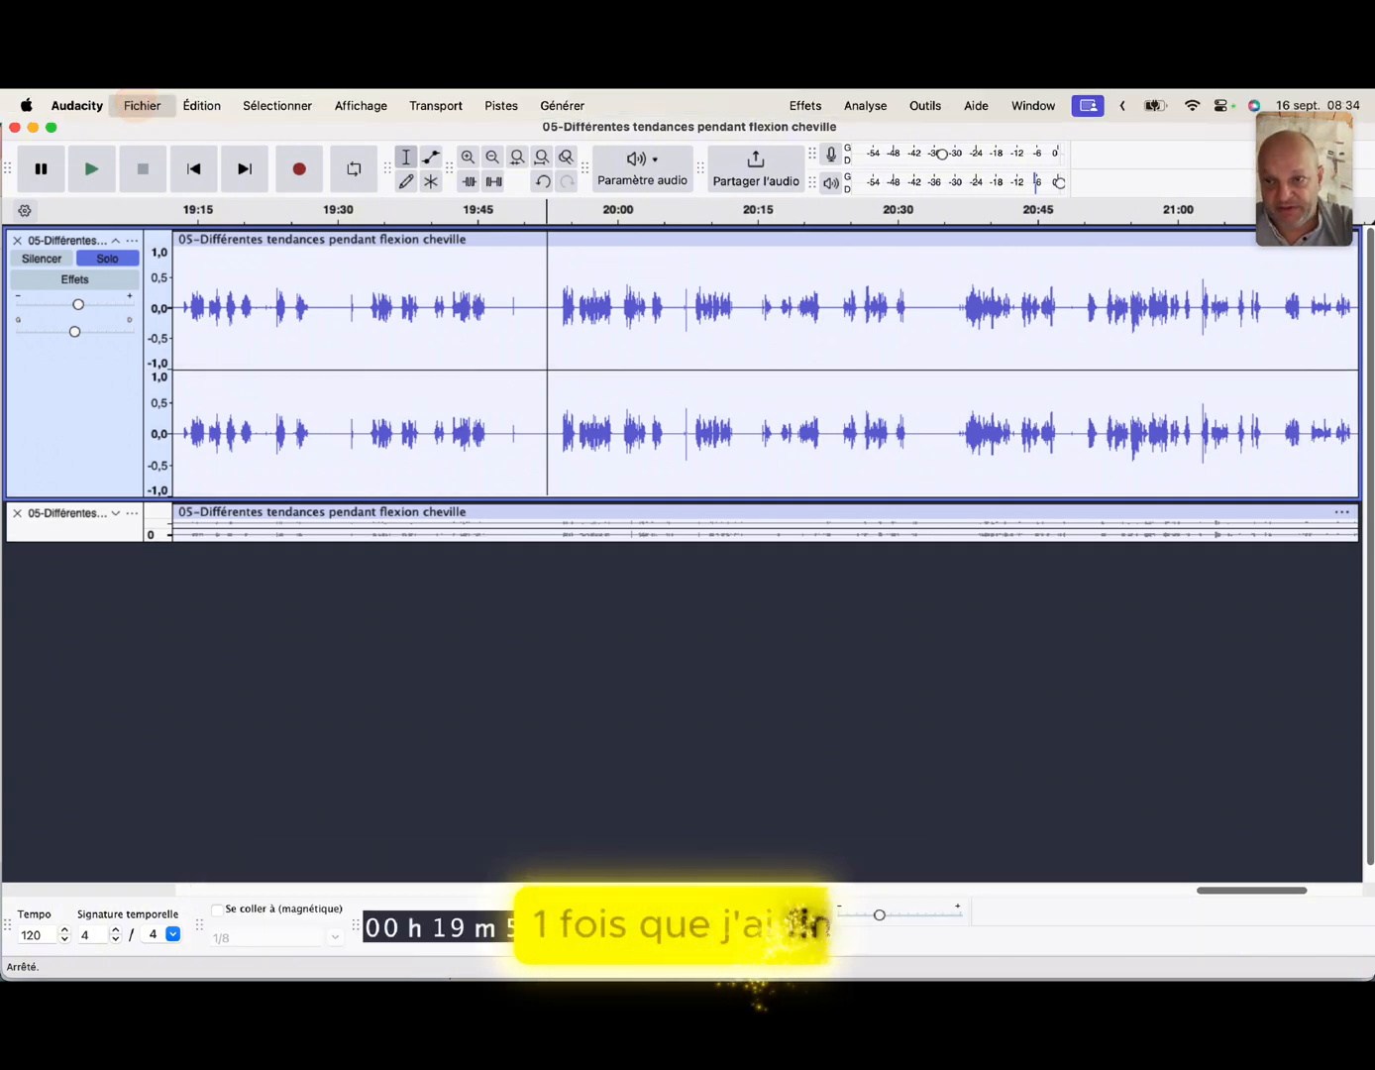
- Open the audio export settings for exporting the project to the computer
left_click(143, 105)
left_click(168, 328)
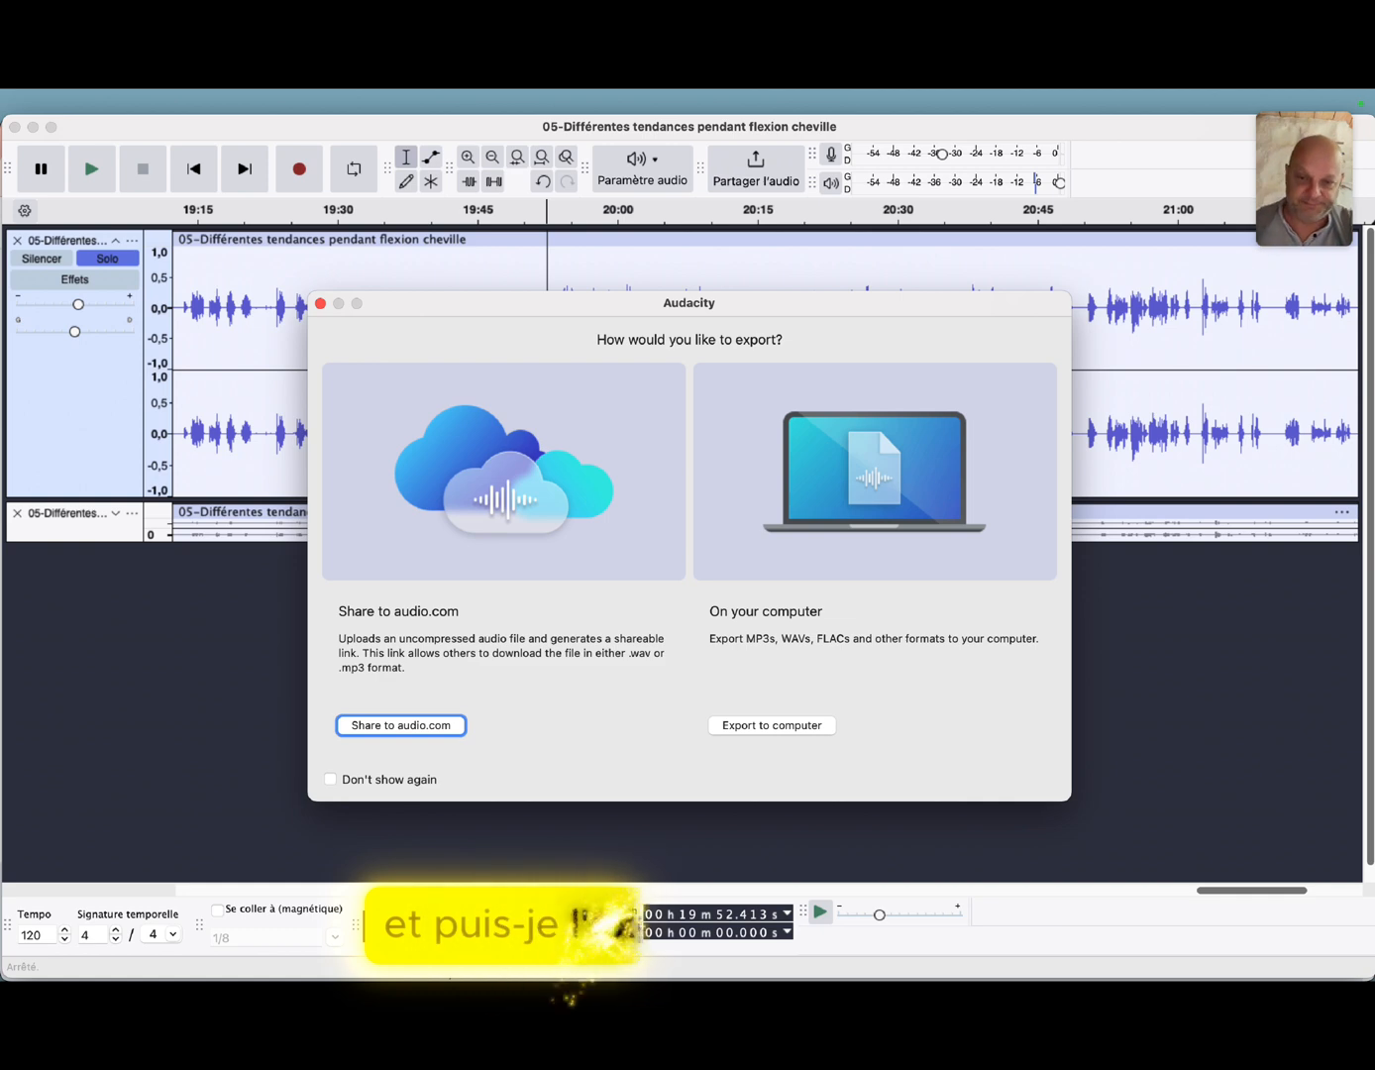
left_click(804, 724)
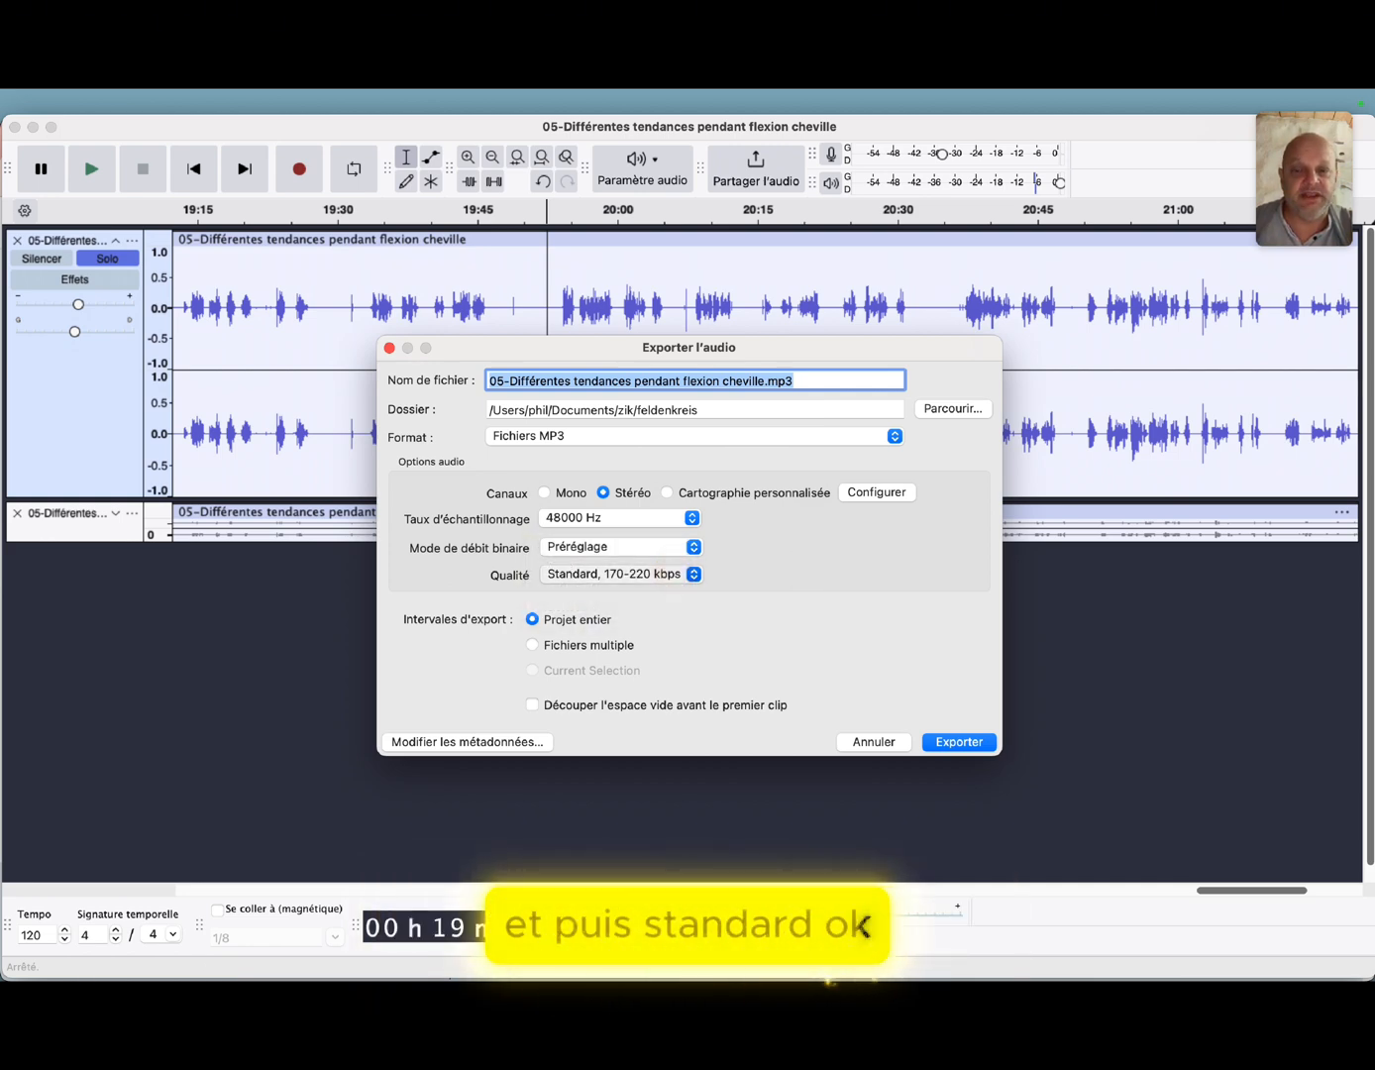
- Try the Dément, 320 kbps export quality, restore Standard, 170-220 kbps, and look through the file formats, keeping Fichiers MP3
left_click(672, 574)
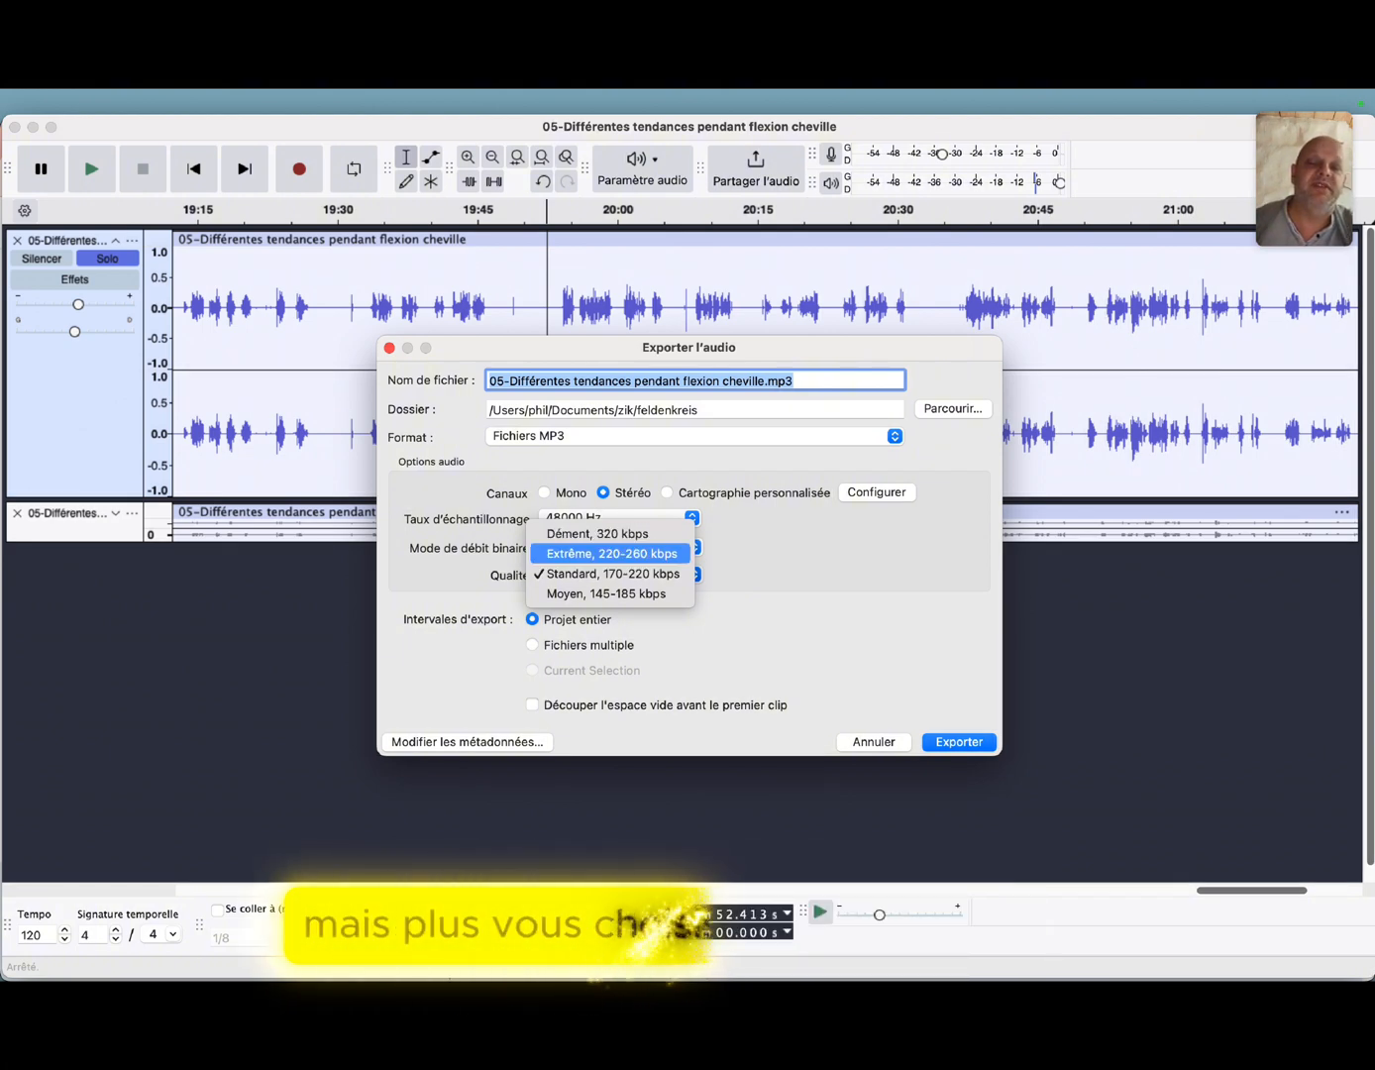
left_click(598, 533)
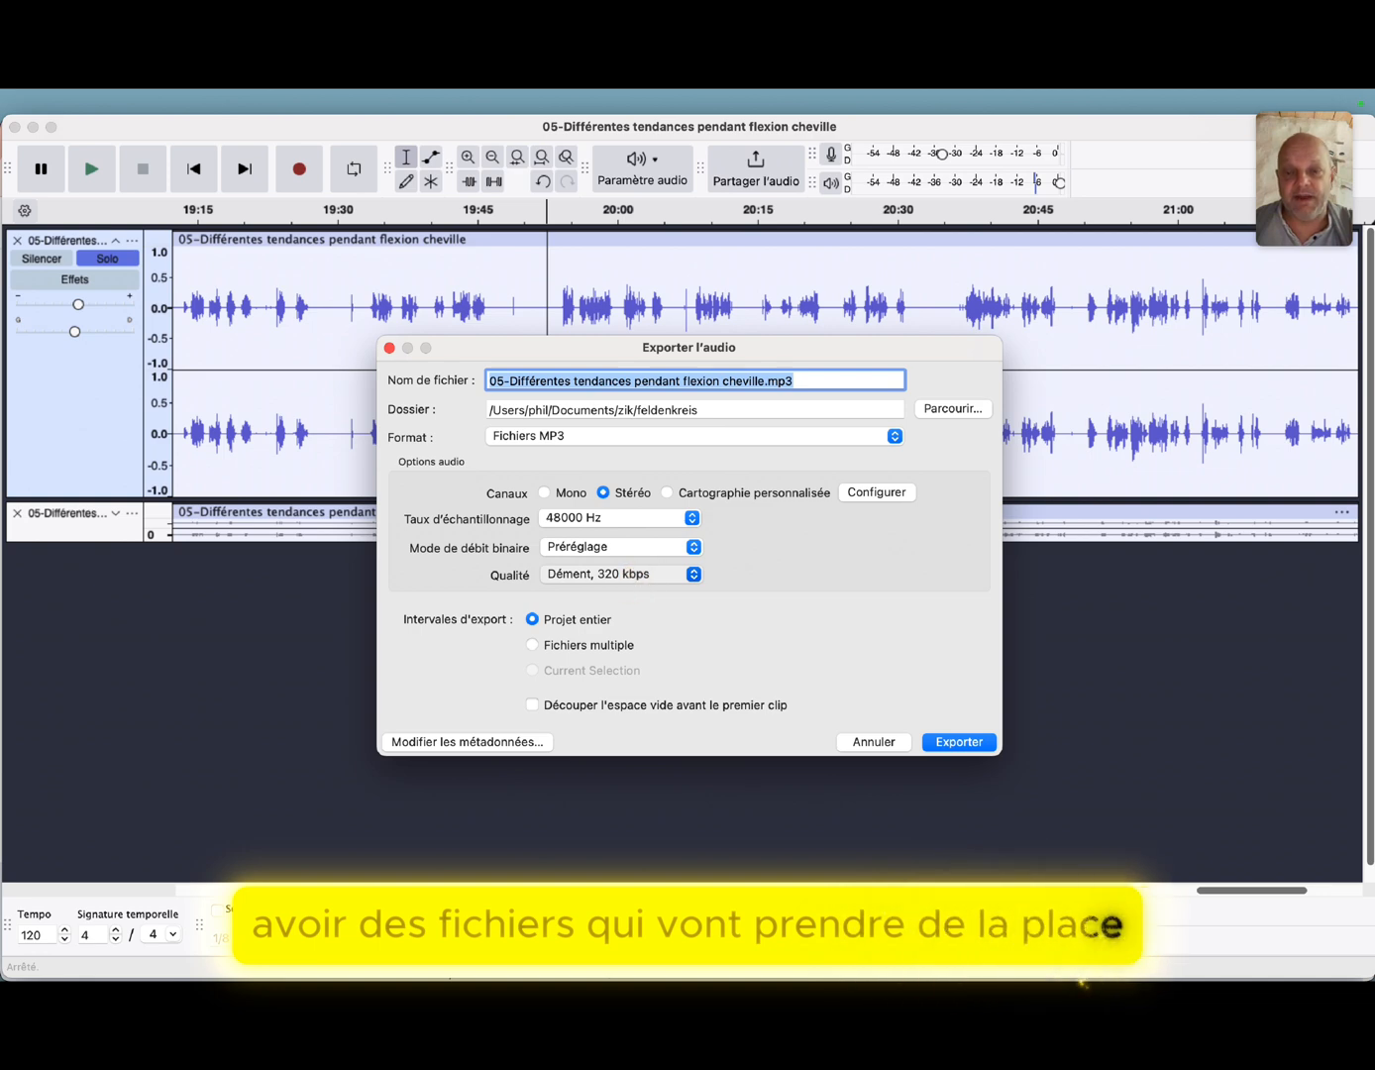
left_click(633, 574)
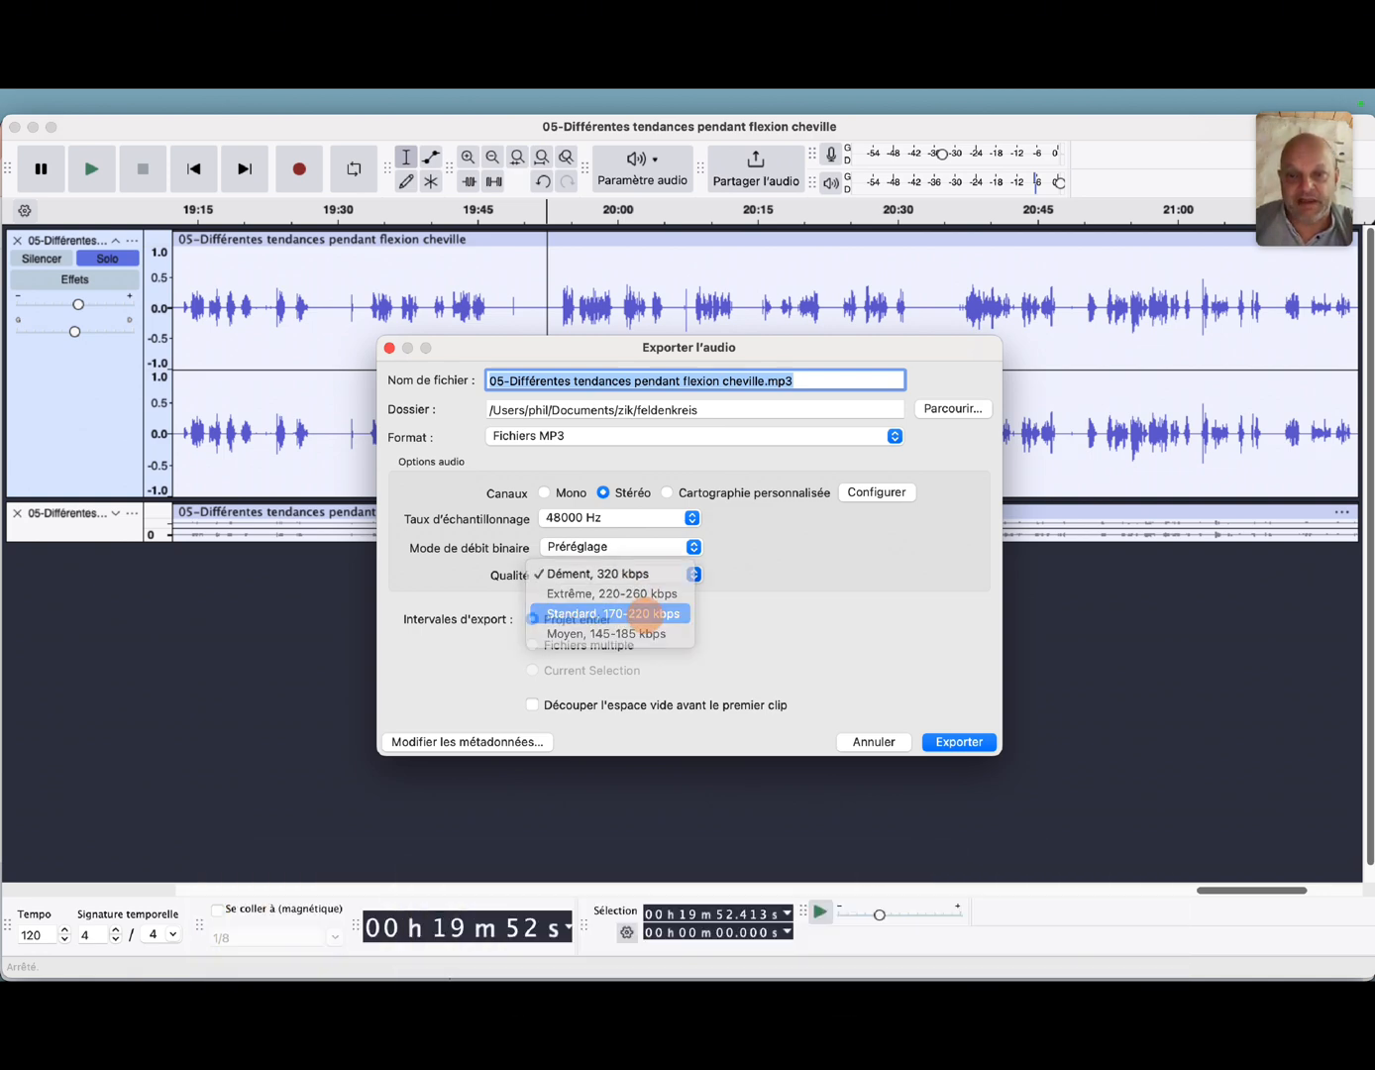
left_click(613, 613)
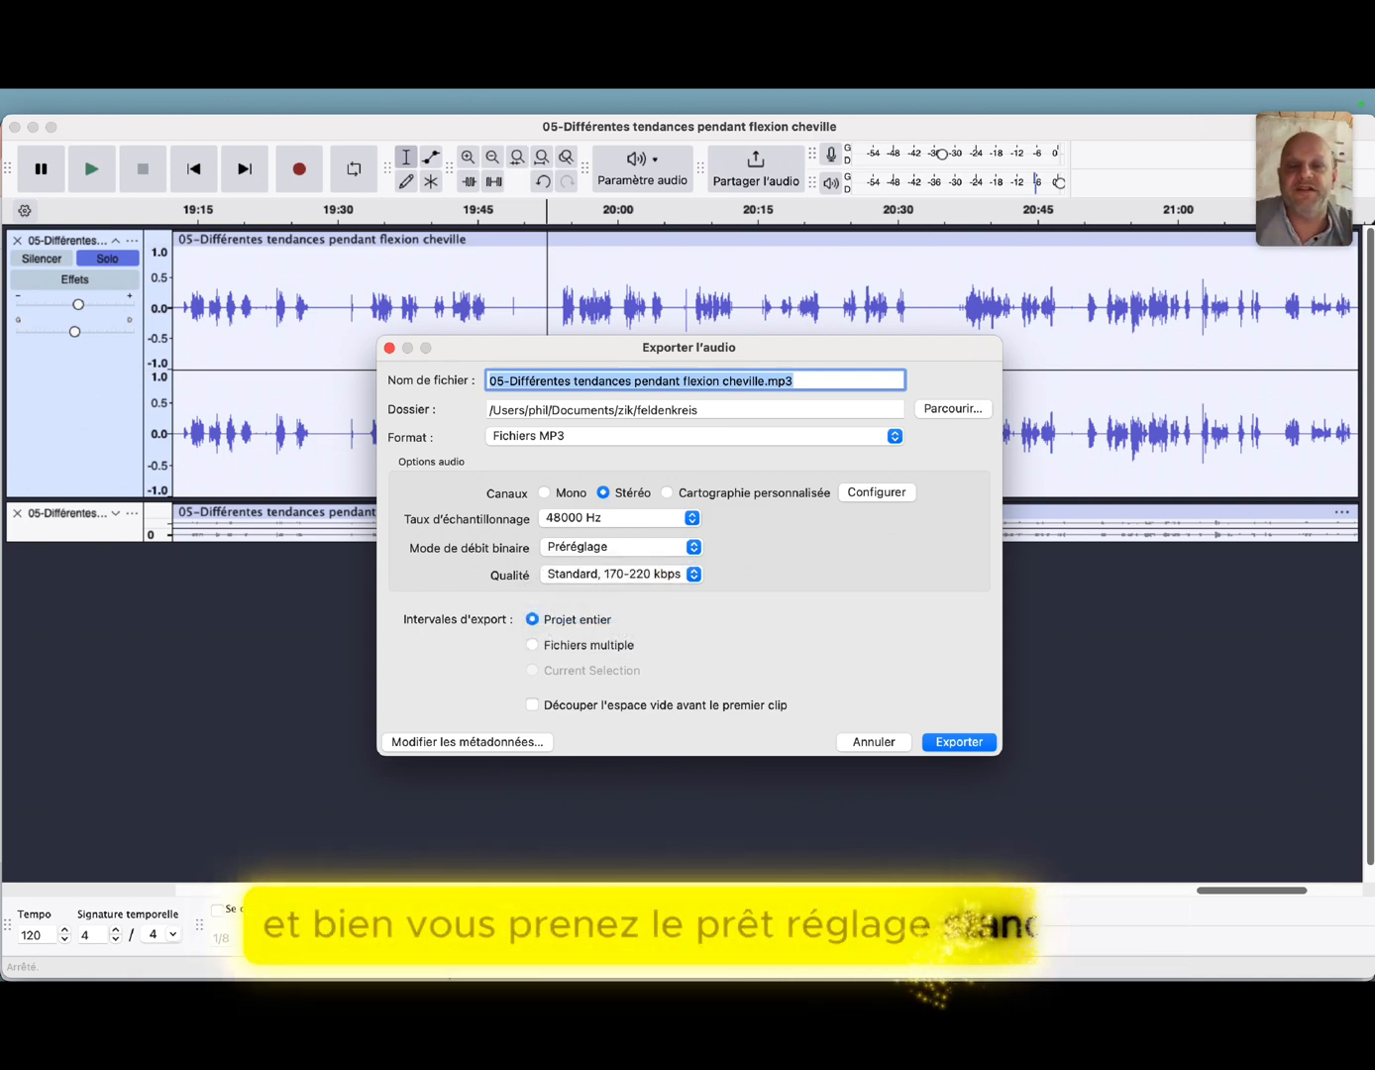
left_click(694, 436)
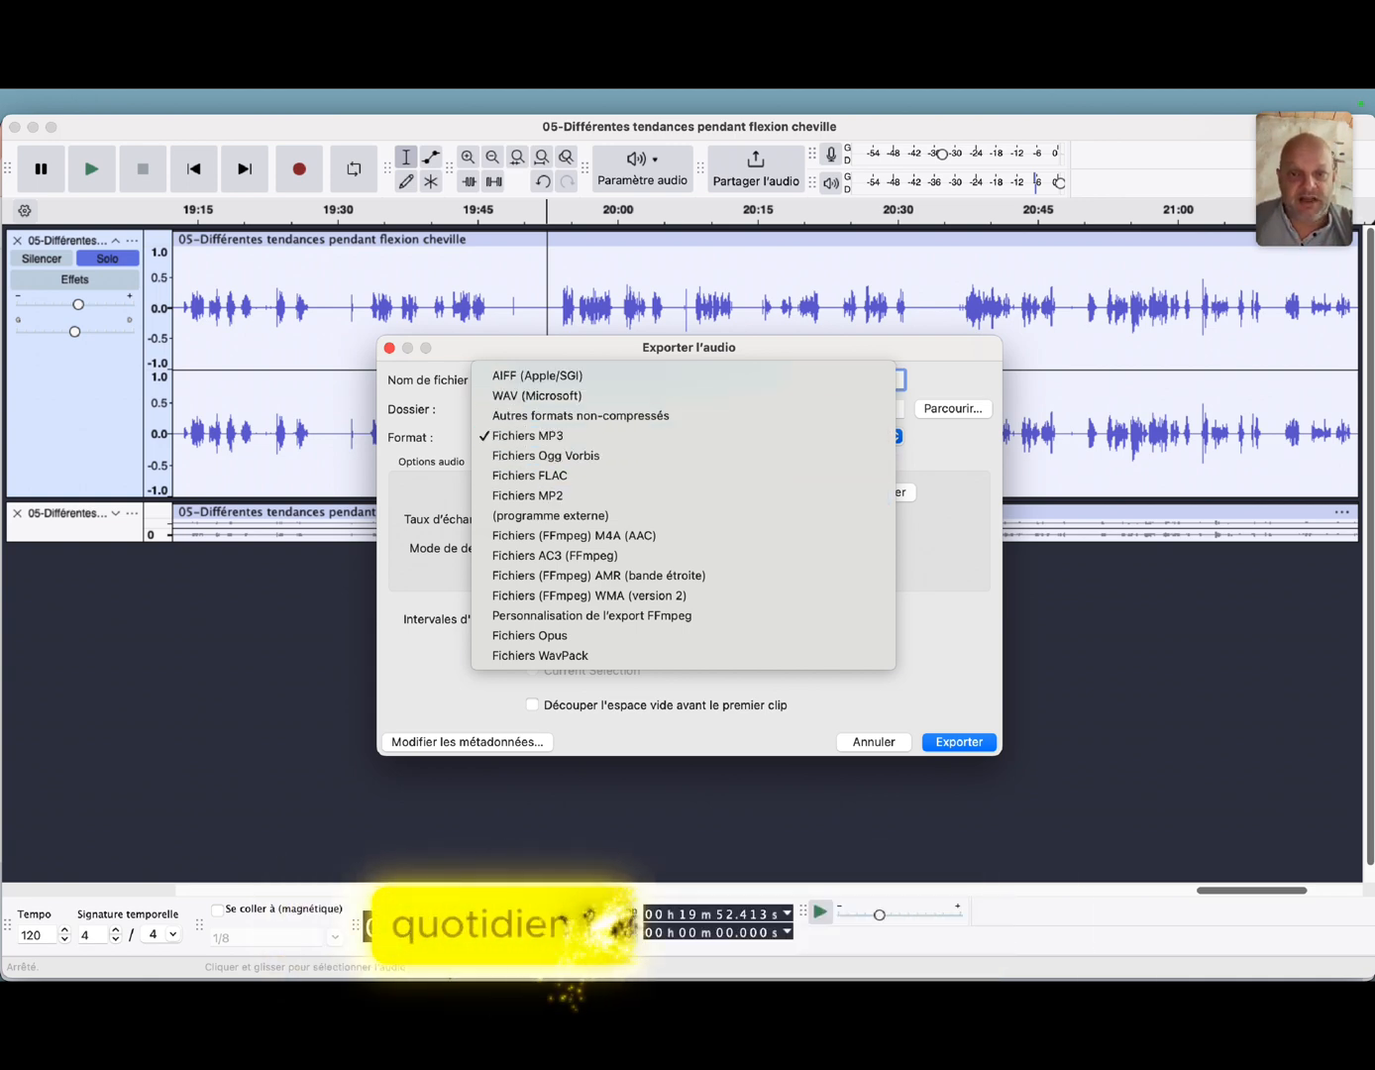
left_click(529, 435)
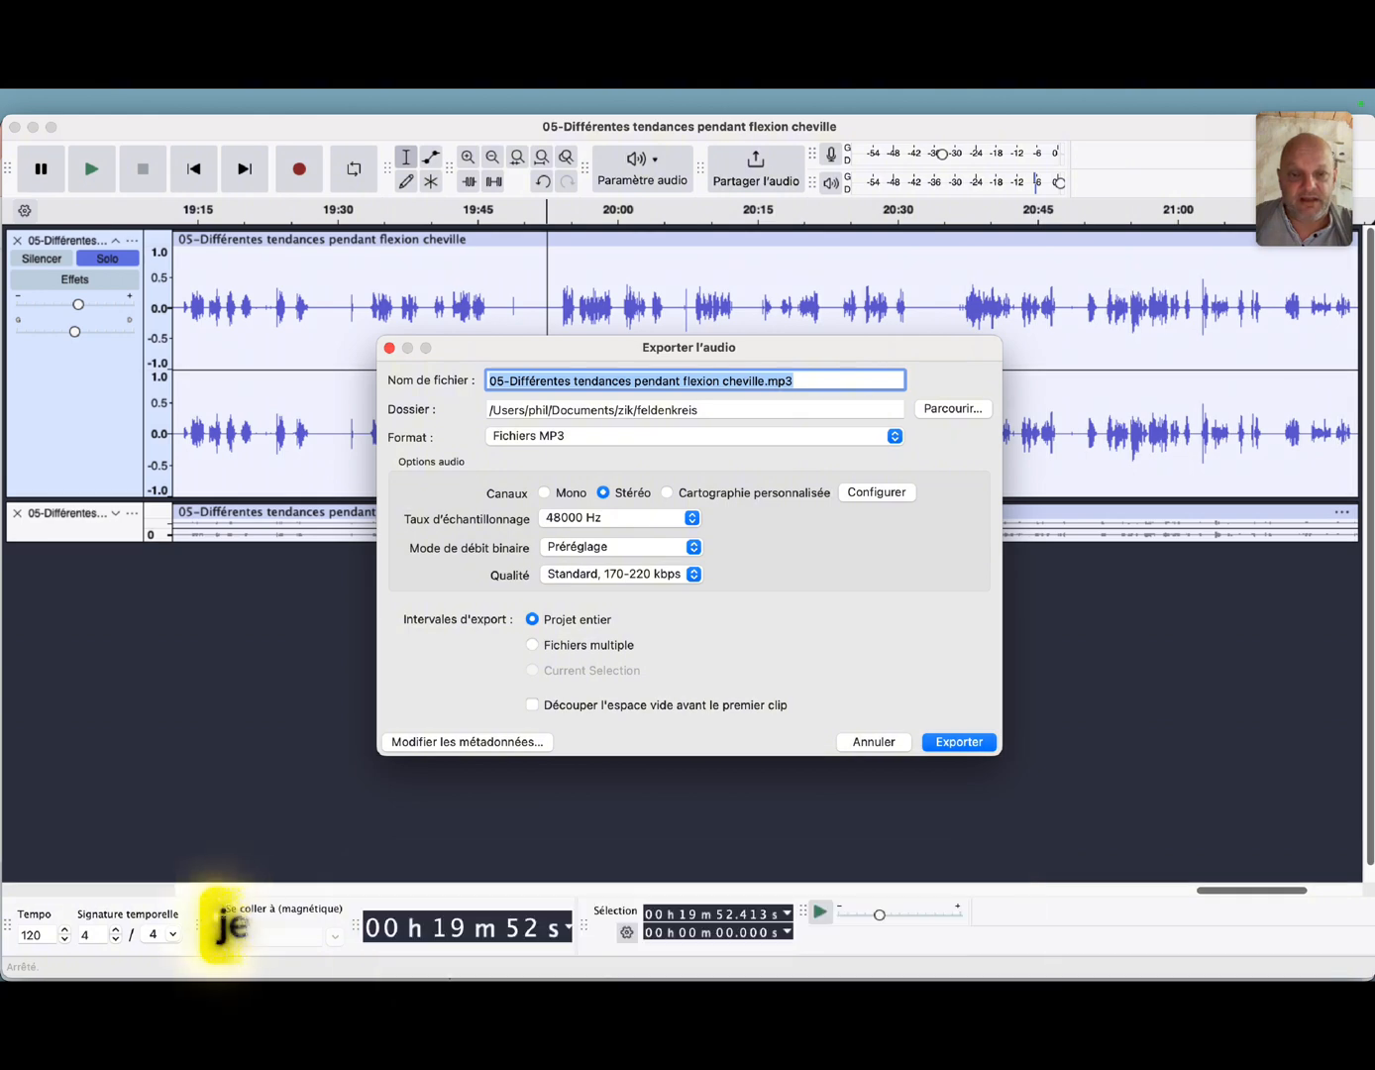